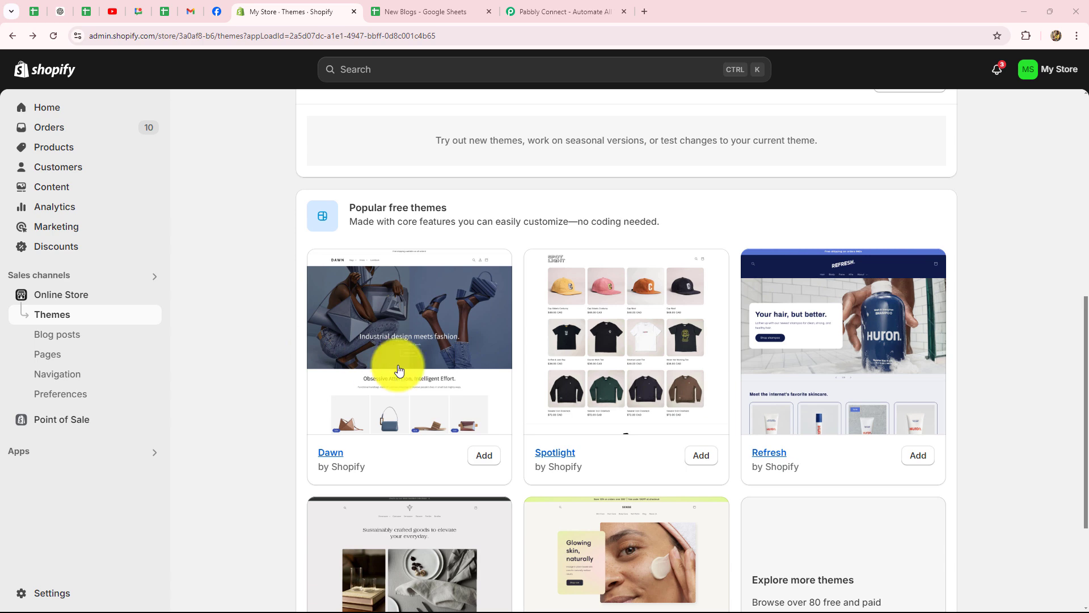
Scroll up to the current Dawn theme, then bring up the Pabbly Connect website
{"action": "scroll", "coordinate": [295, 319], "scroll_direction": "up", "scroll_amount": 5}
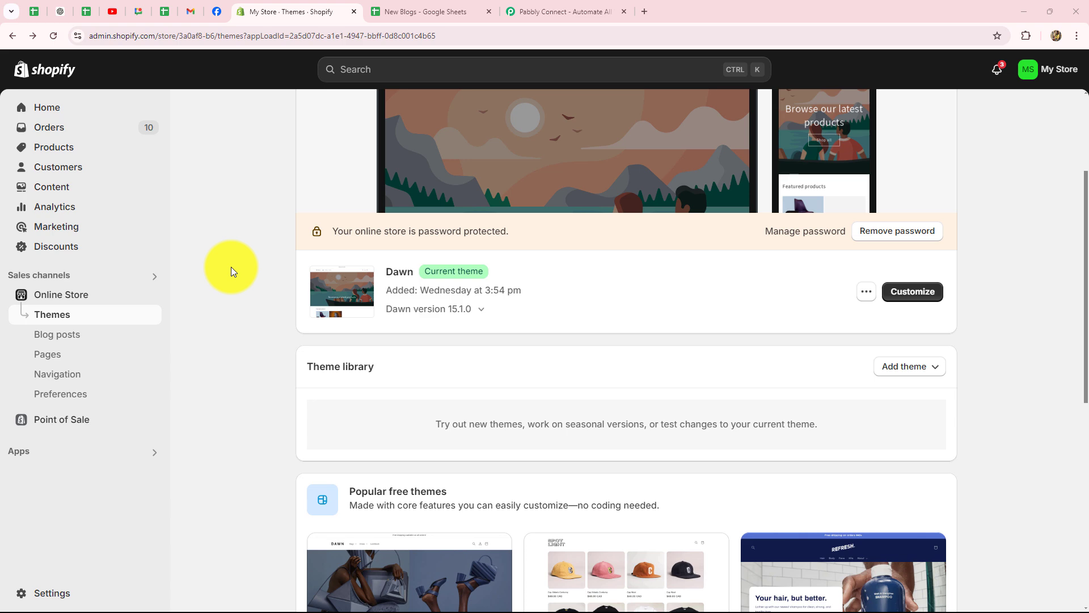
{"action": "left_click", "coordinate": [557, 9]}
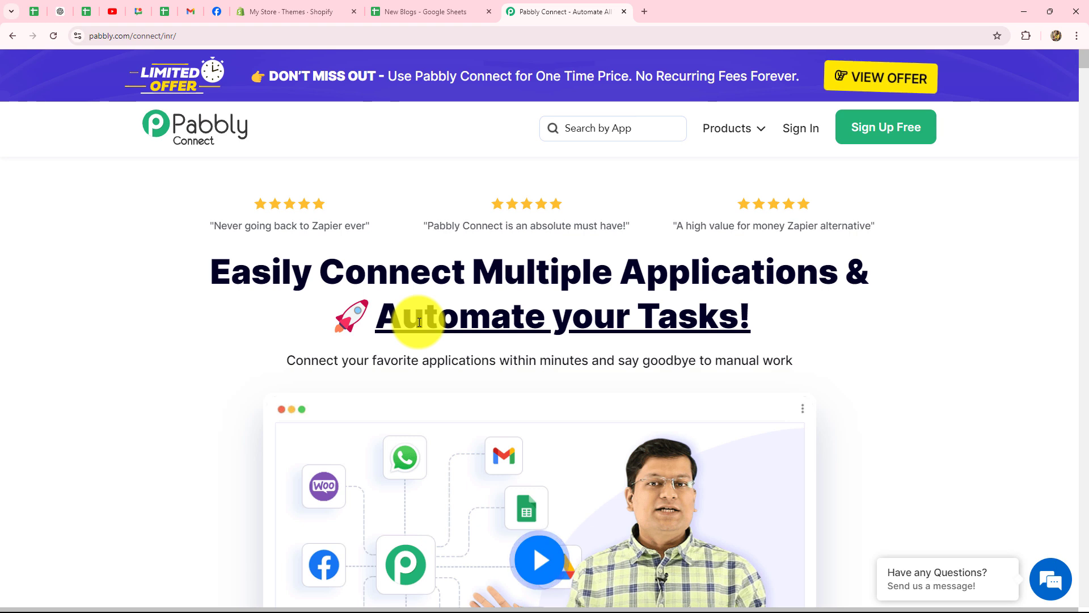
Dismiss the lifetime offer popup and sign in to the Pabbly account
{"action": "mouse_move", "coordinate": [245, 0]}
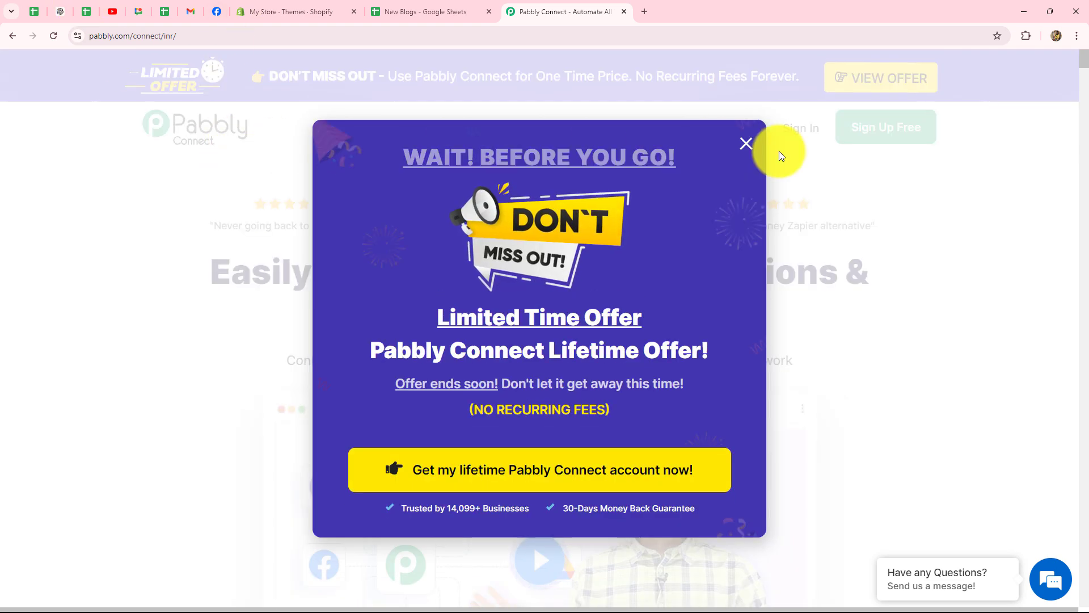
{"action": "left_click", "coordinate": [743, 149]}
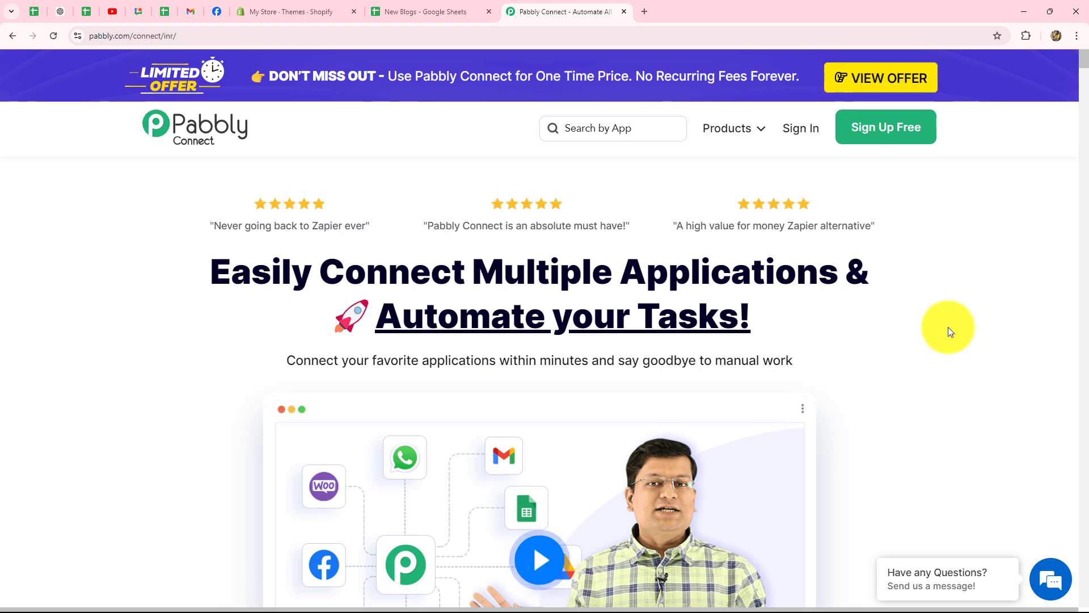
{"action": "left_click_drag", "start_coordinate": [219, 271], "coordinate": [862, 331]}
{"action": "left_click", "coordinate": [862, 332]}
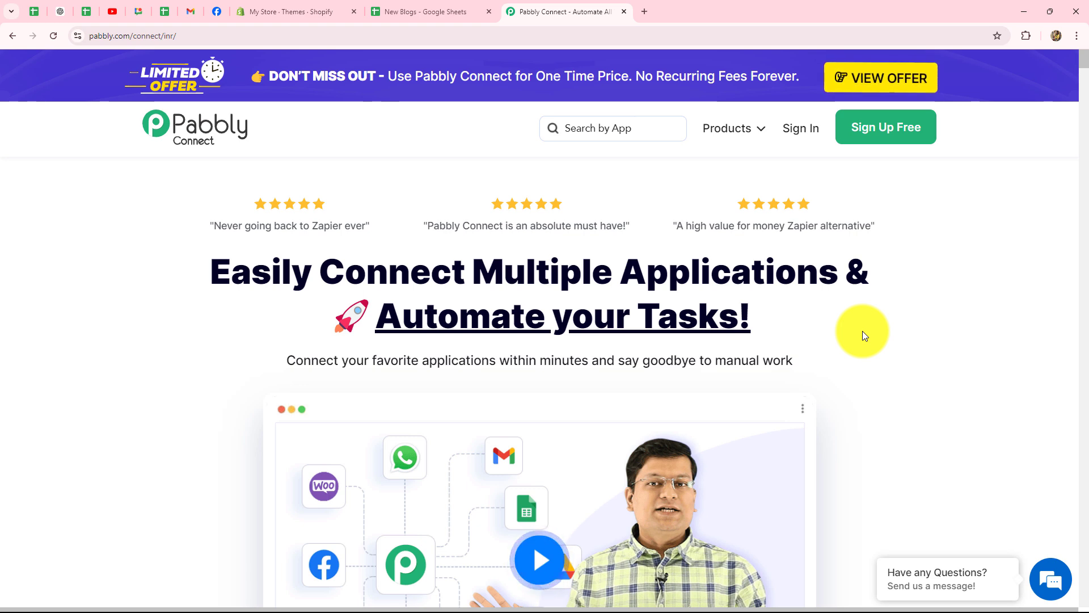
{"action": "left_click", "coordinate": [802, 133]}
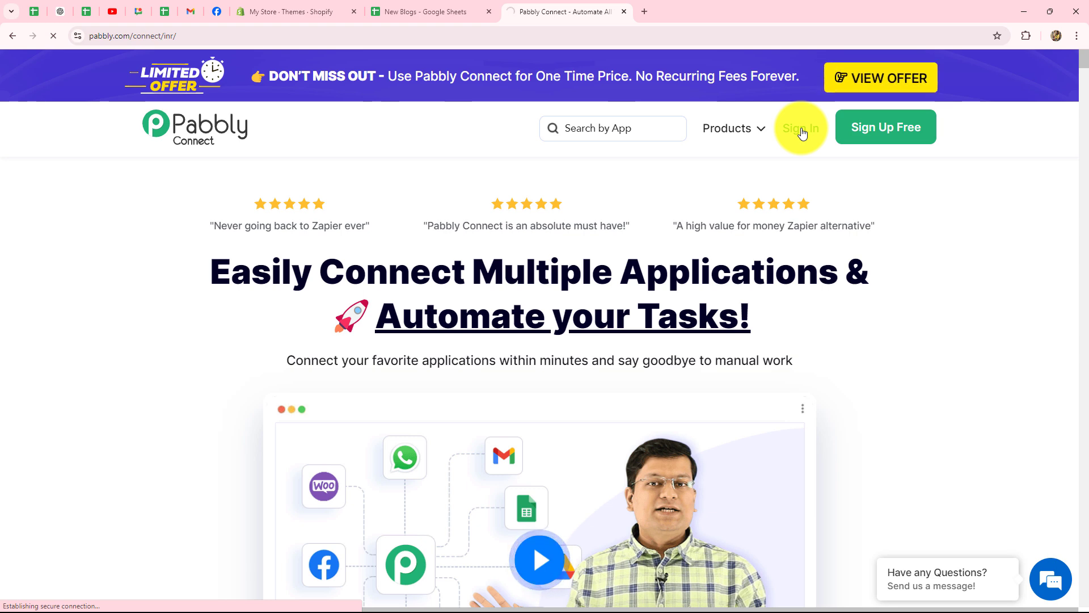
Open the Pabbly Connect app dashboard and begin a new workflow
{"action": "scroll", "coordinate": [731, 299], "scroll_direction": "down", "scroll_amount": 3}
{"action": "scroll", "coordinate": [731, 302], "scroll_direction": "up", "scroll_amount": 3}
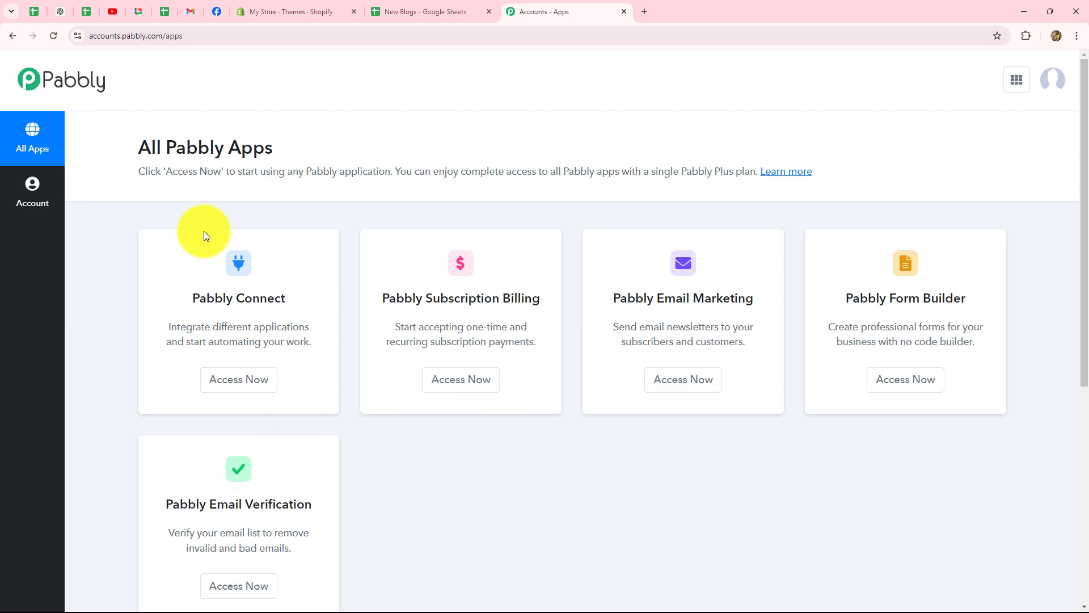
{"action": "left_click_drag", "start_coordinate": [192, 296], "coordinate": [282, 326]}
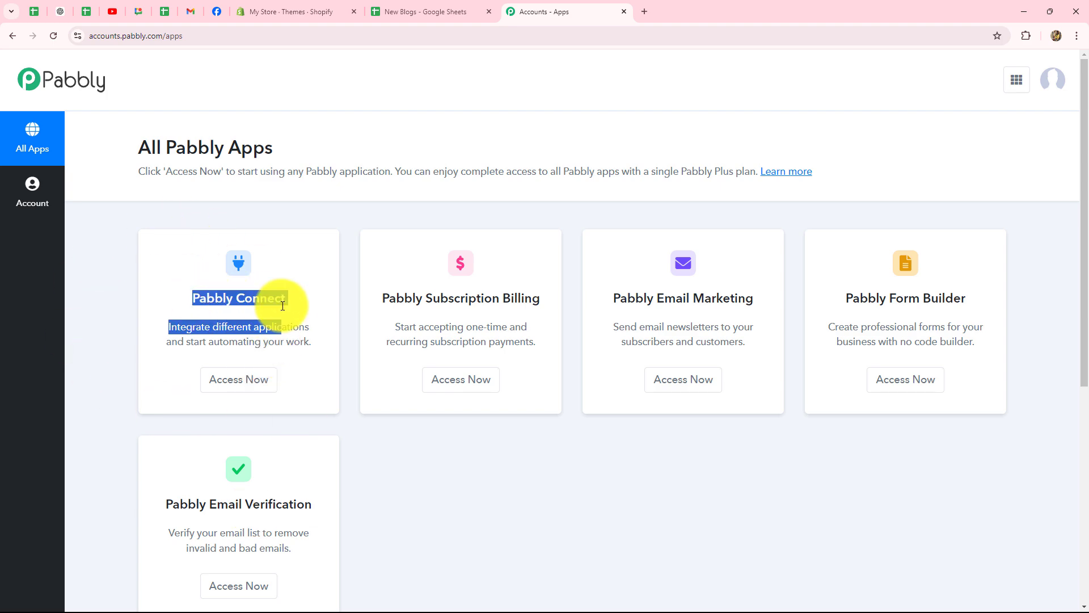
{"action": "left_click", "coordinate": [241, 379]}
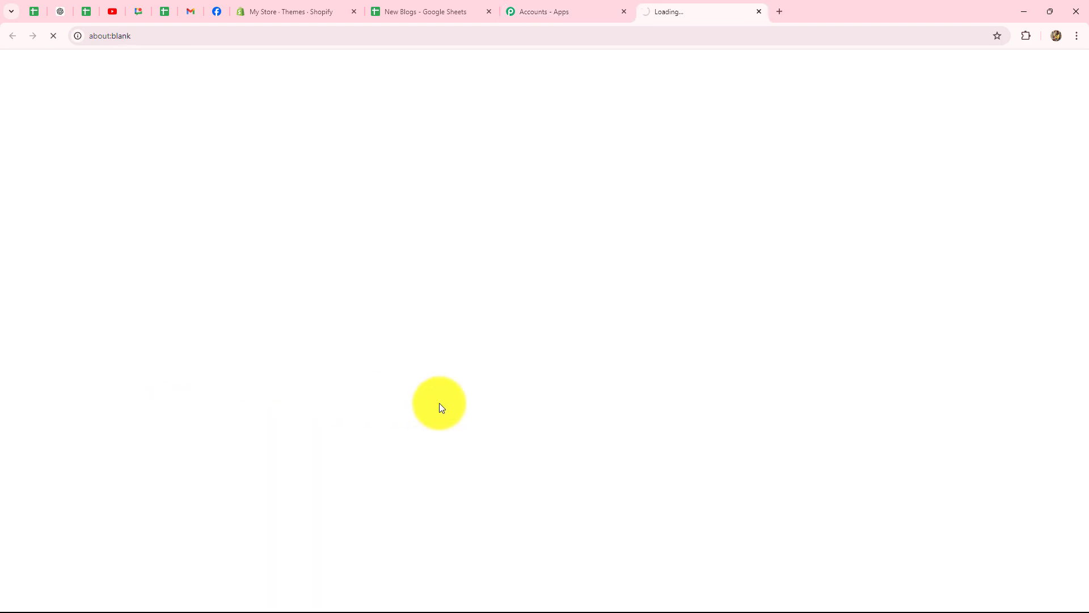
{"action": "scroll", "coordinate": [632, 390], "scroll_direction": "down", "scroll_amount": 3}
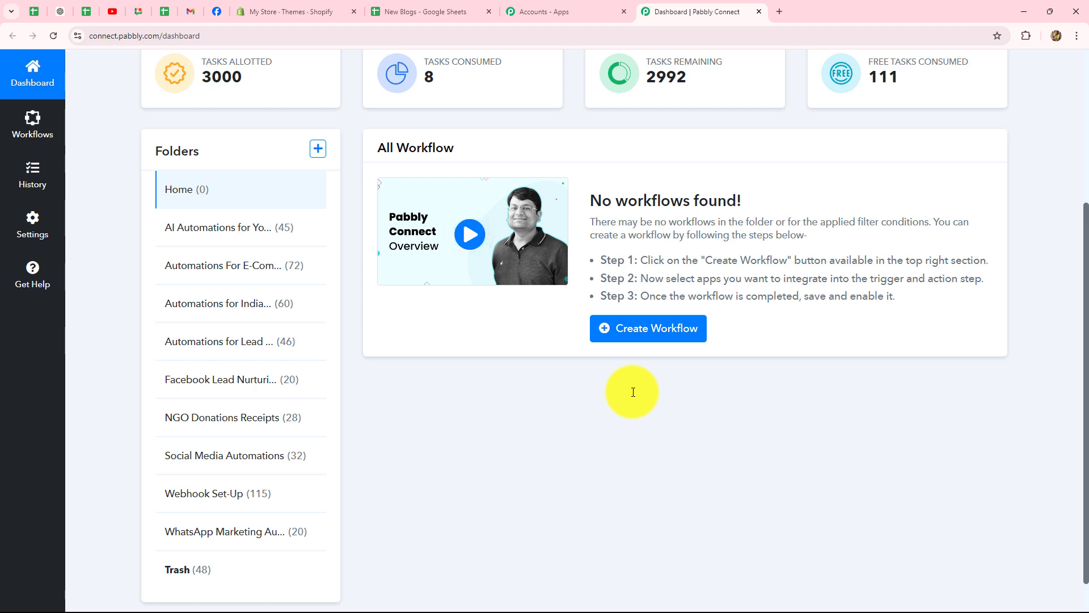
{"action": "scroll", "coordinate": [633, 392], "scroll_direction": "up", "scroll_amount": 3}
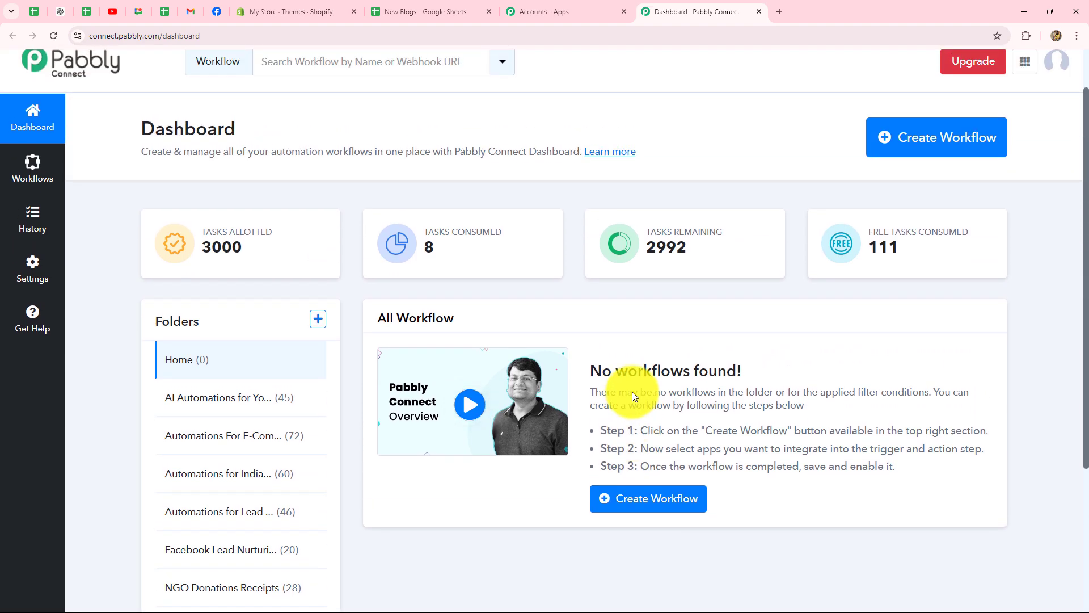
{"action": "scroll", "coordinate": [632, 392], "scroll_direction": "down", "scroll_amount": 4}
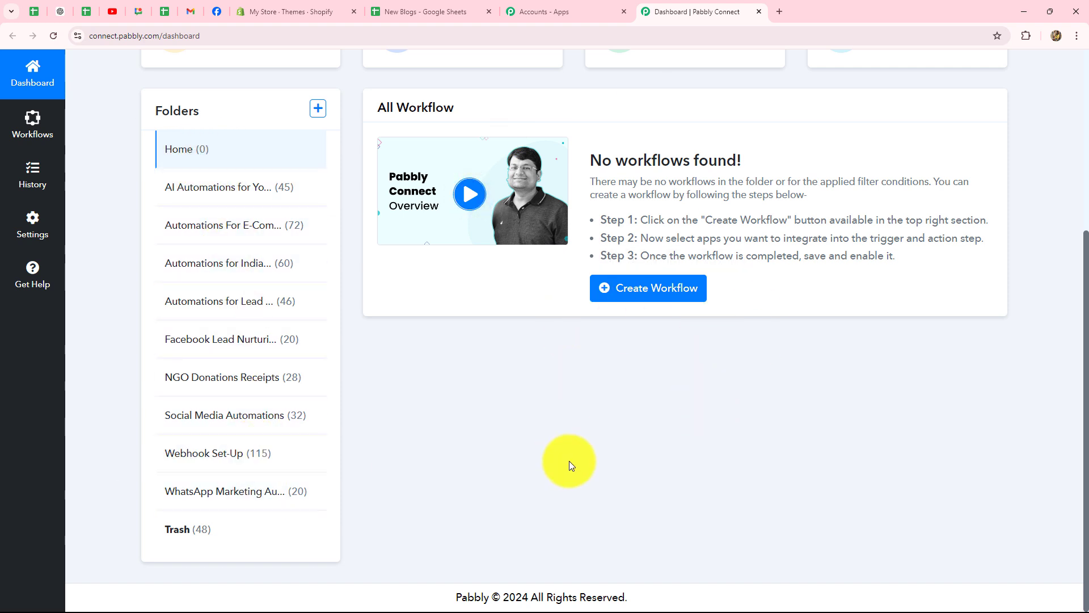
{"action": "scroll", "coordinate": [570, 460], "scroll_direction": "up", "scroll_amount": 4}
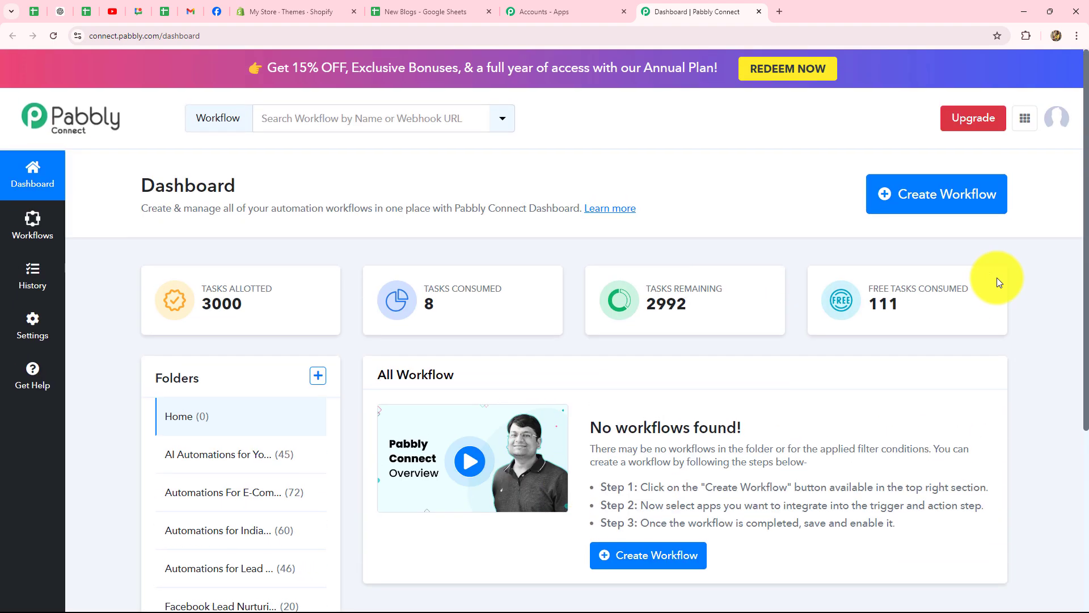
{"action": "left_click", "coordinate": [976, 209]}
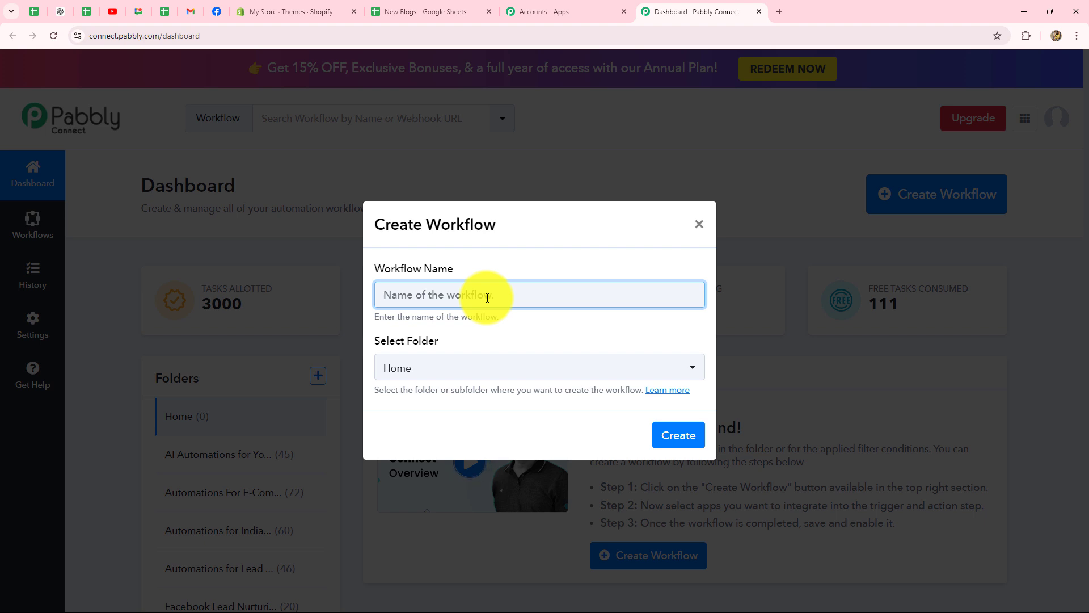
Create workflow 'Automate Shopify Using Pabbly Connect' in the Automations For E-Commerce Store folder
{"action": "type", "text": "Automate Shopify Using Pabbly Connect"}
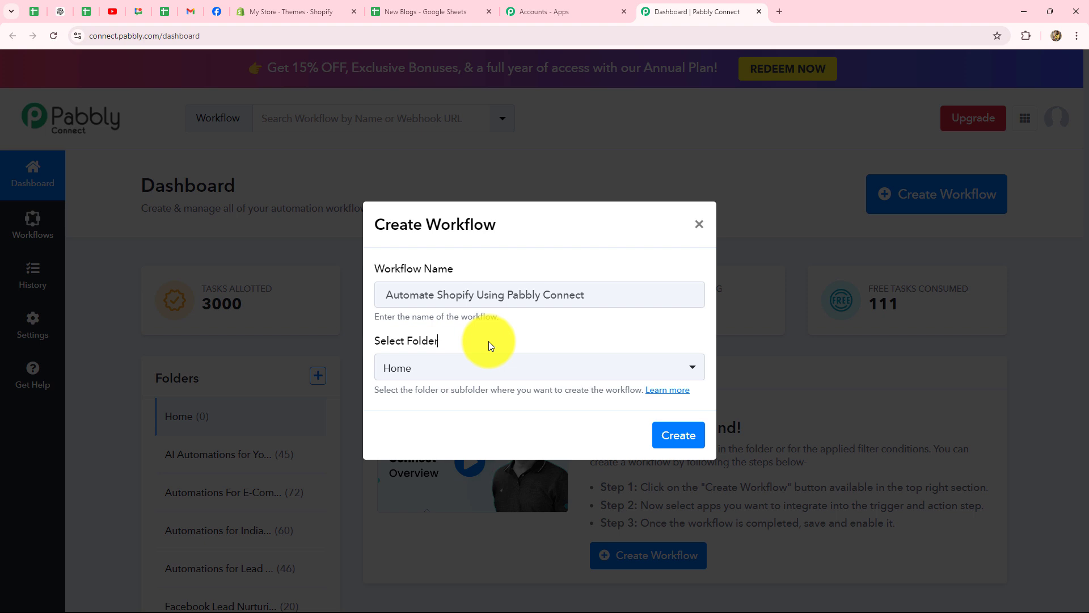
{"action": "left_click", "coordinate": [448, 377]}
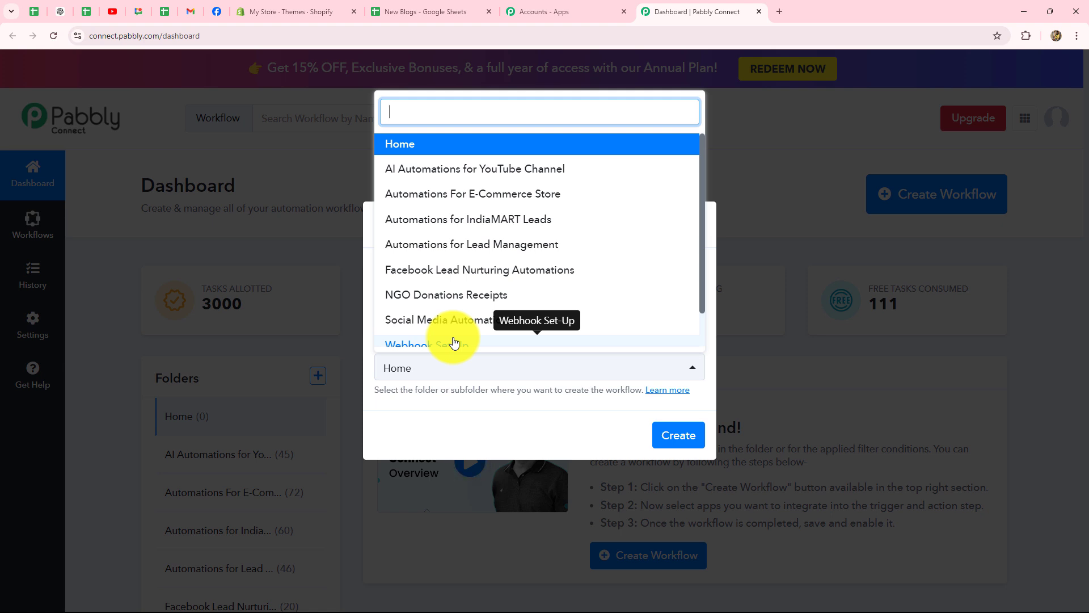
{"action": "left_click", "coordinate": [510, 196]}
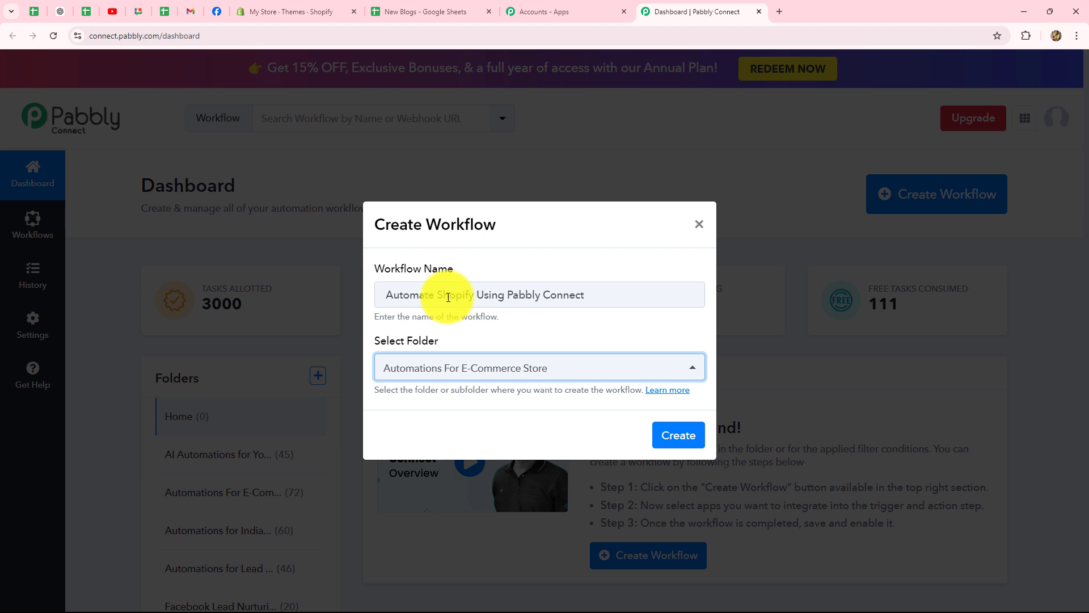
{"action": "left_click_drag", "start_coordinate": [442, 294], "coordinate": [592, 293]}
{"action": "left_click", "coordinate": [593, 294]}
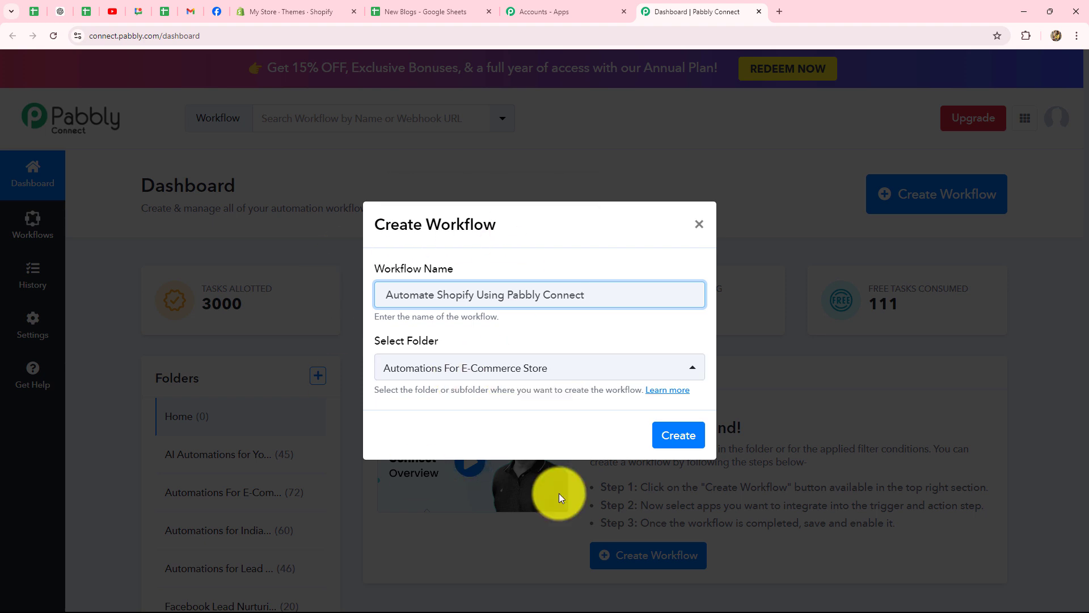
{"action": "left_click", "coordinate": [669, 435]}
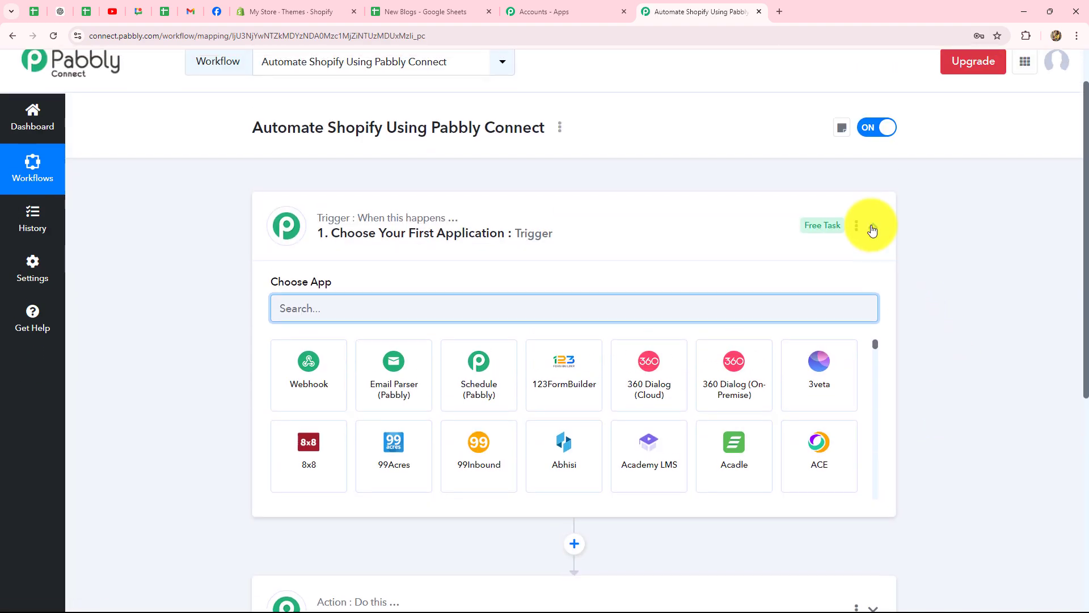
Collapse the Trigger card and return to the Shopify themes page
{"action": "left_click", "coordinate": [872, 227]}
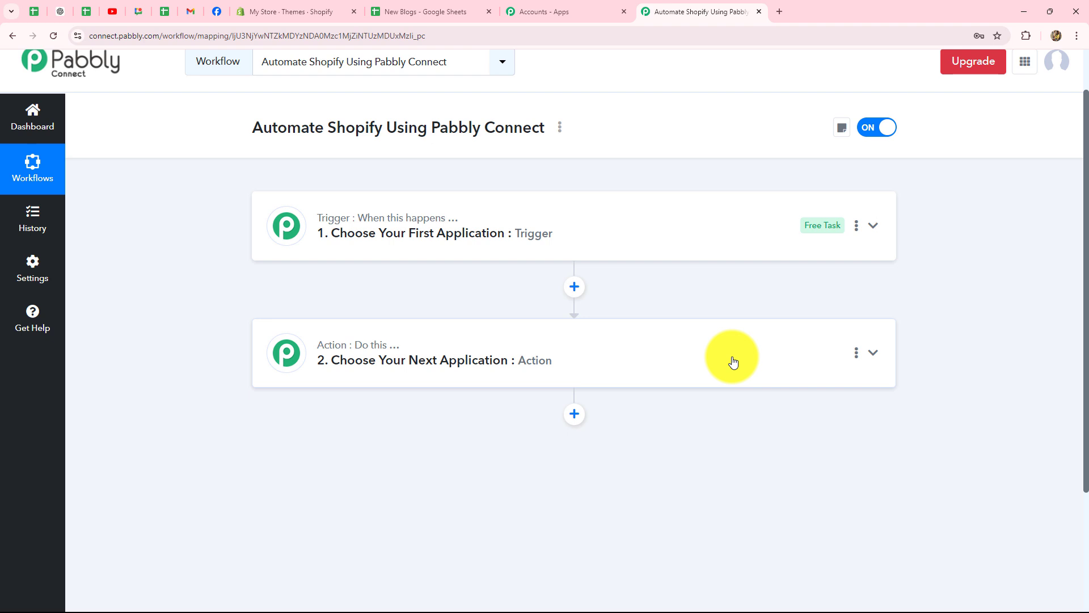
{"action": "left_click", "coordinate": [317, 12]}
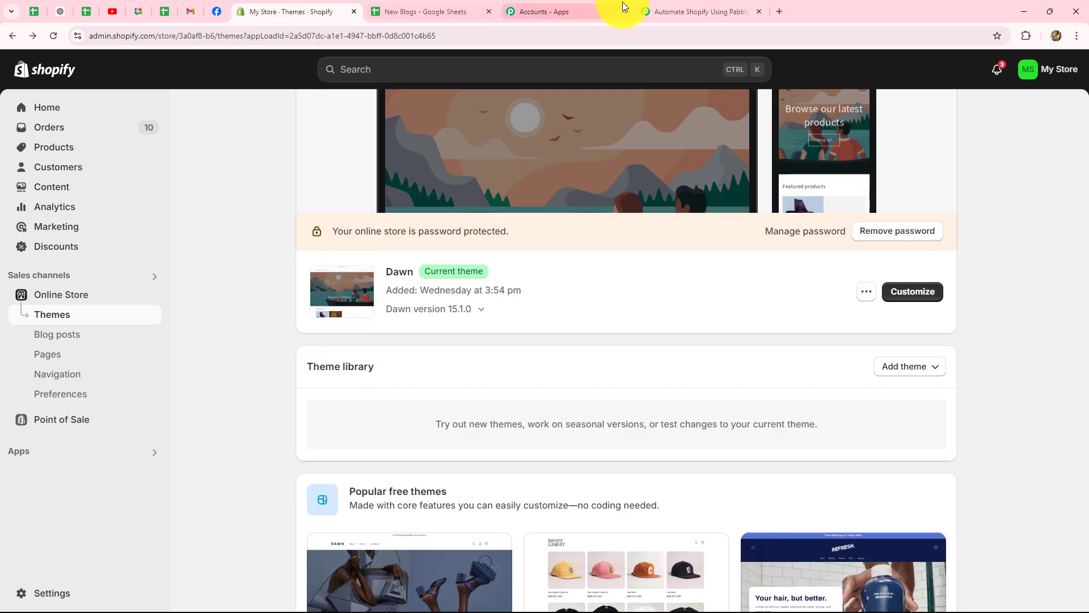
Return to the Automate Shopify Using Pabbly Connect workflow editor
{"action": "left_click", "coordinate": [697, 15]}
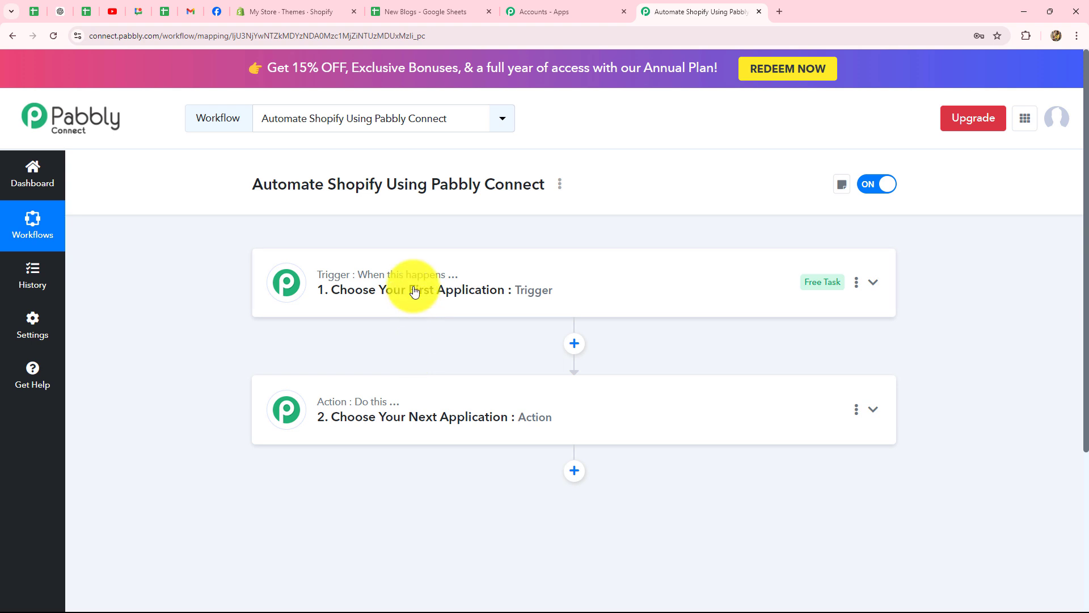
Choose Shopify as the trigger app
{"action": "left_click", "coordinate": [445, 266]}
{"action": "left_click", "coordinate": [308, 198]}
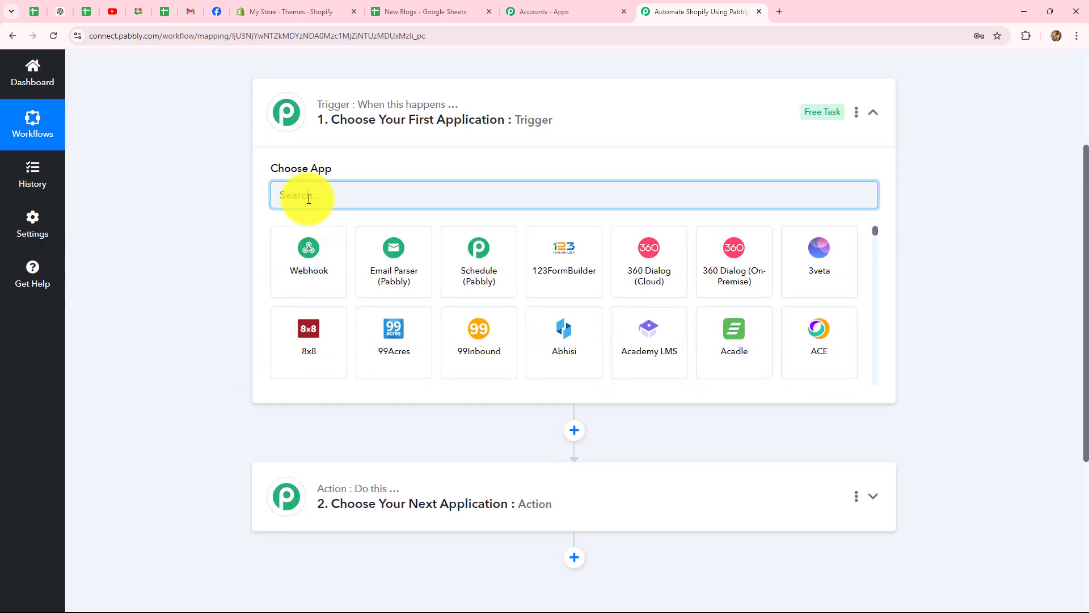
{"action": "type", "text": "Sho"}
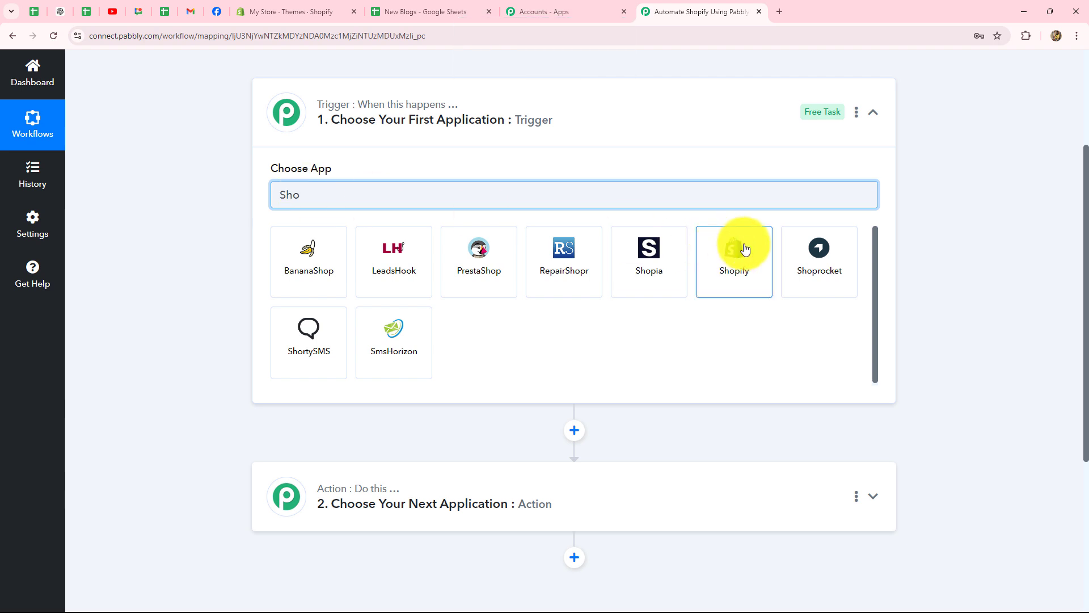
{"action": "left_click", "coordinate": [736, 245]}
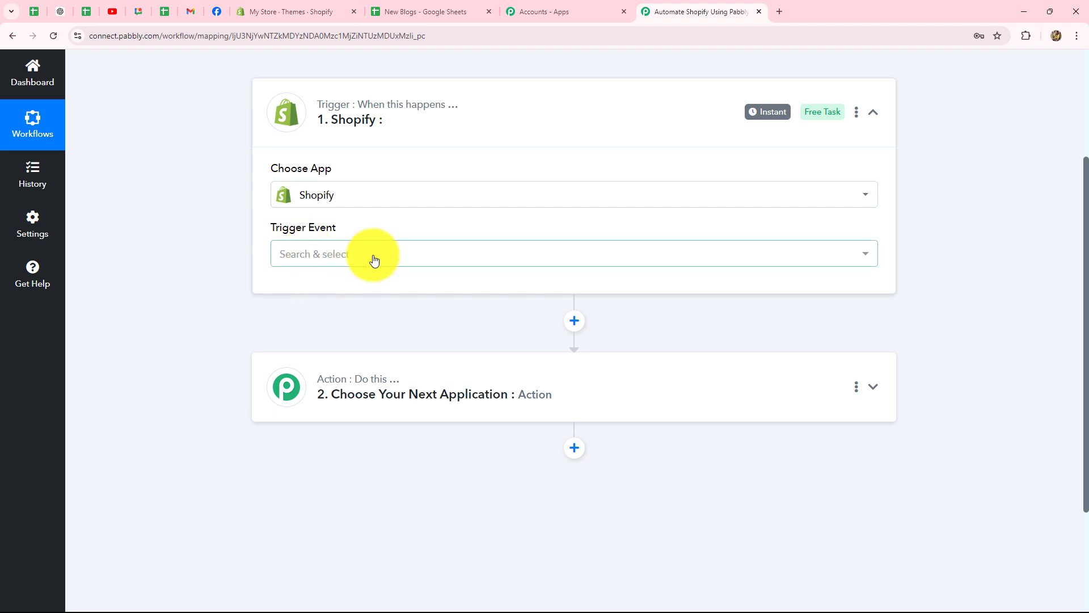
Set the Shopify trigger event to New Order
{"action": "left_click", "coordinate": [411, 256]}
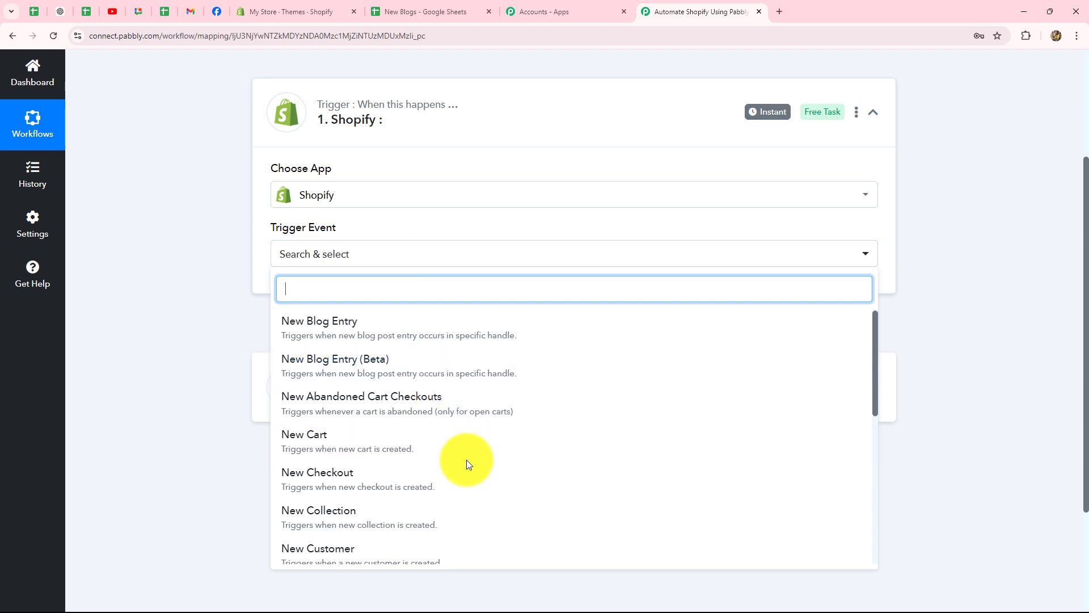
{"action": "scroll", "coordinate": [466, 460], "scroll_direction": "down", "scroll_amount": 4}
{"action": "scroll", "coordinate": [467, 460], "scroll_direction": "up", "scroll_amount": 4}
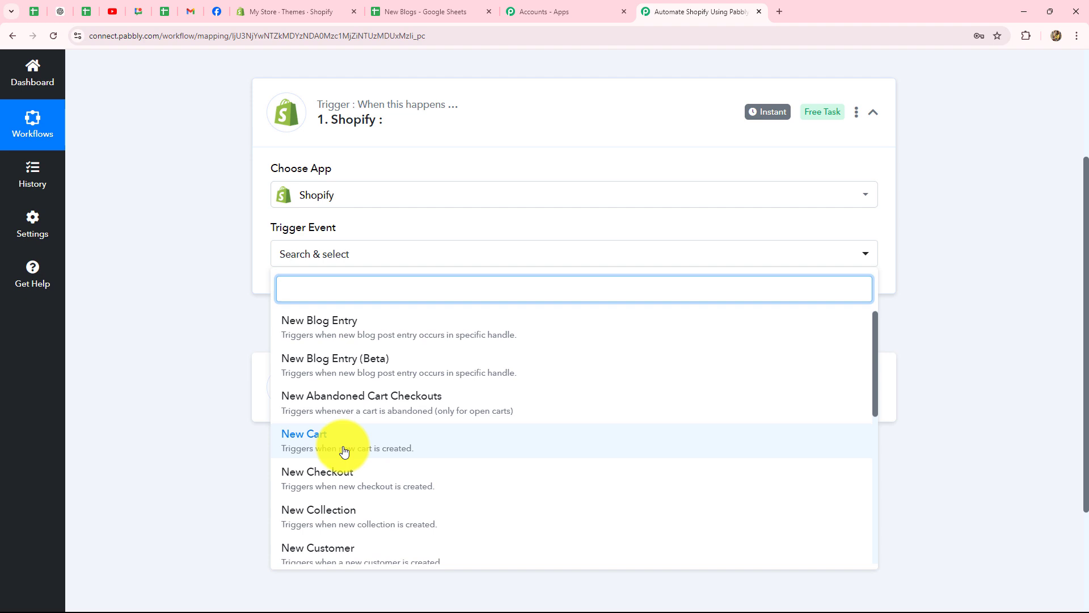
{"action": "scroll", "coordinate": [344, 450], "scroll_direction": "down", "scroll_amount": 1}
{"action": "scroll", "coordinate": [344, 451], "scroll_direction": "down", "scroll_amount": 3}
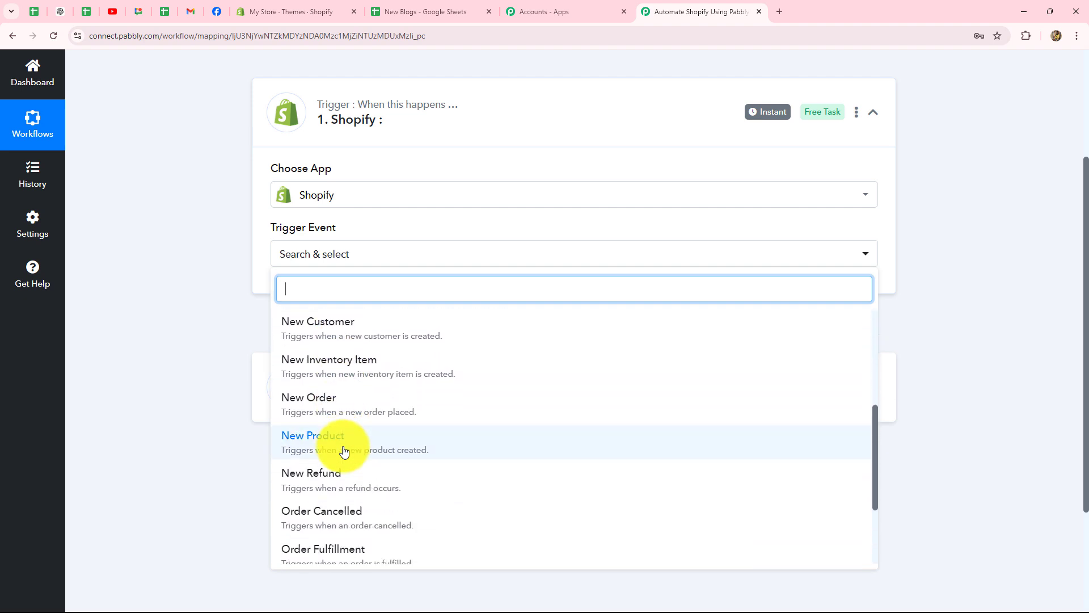
{"action": "scroll", "coordinate": [344, 451], "scroll_direction": "down", "scroll_amount": 1}
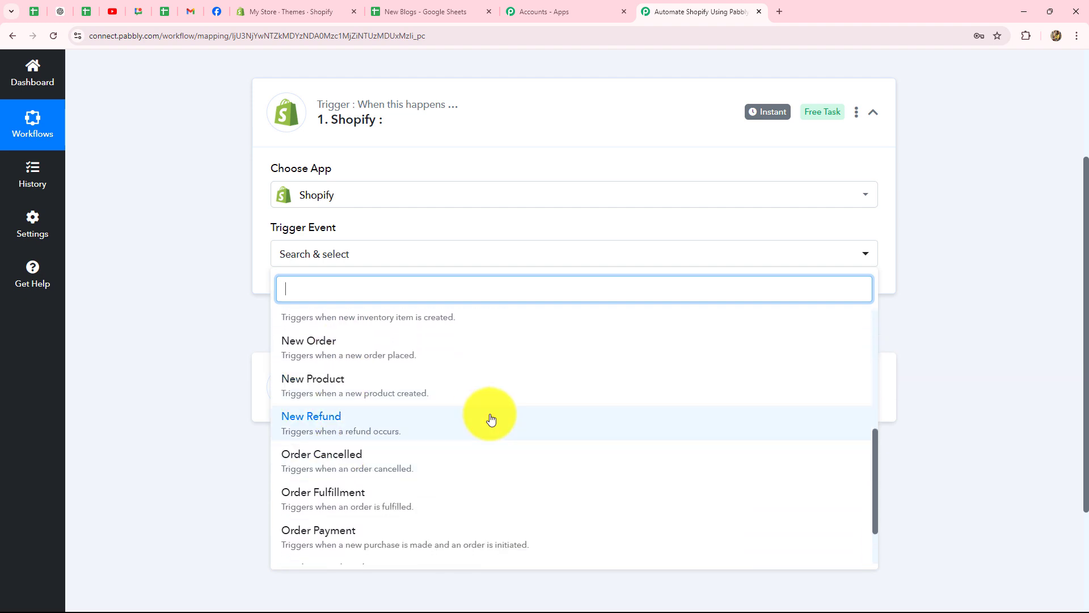
{"action": "scroll", "coordinate": [491, 418], "scroll_direction": "down", "scroll_amount": 1}
{"action": "scroll", "coordinate": [491, 418], "scroll_direction": "up", "scroll_amount": 4}
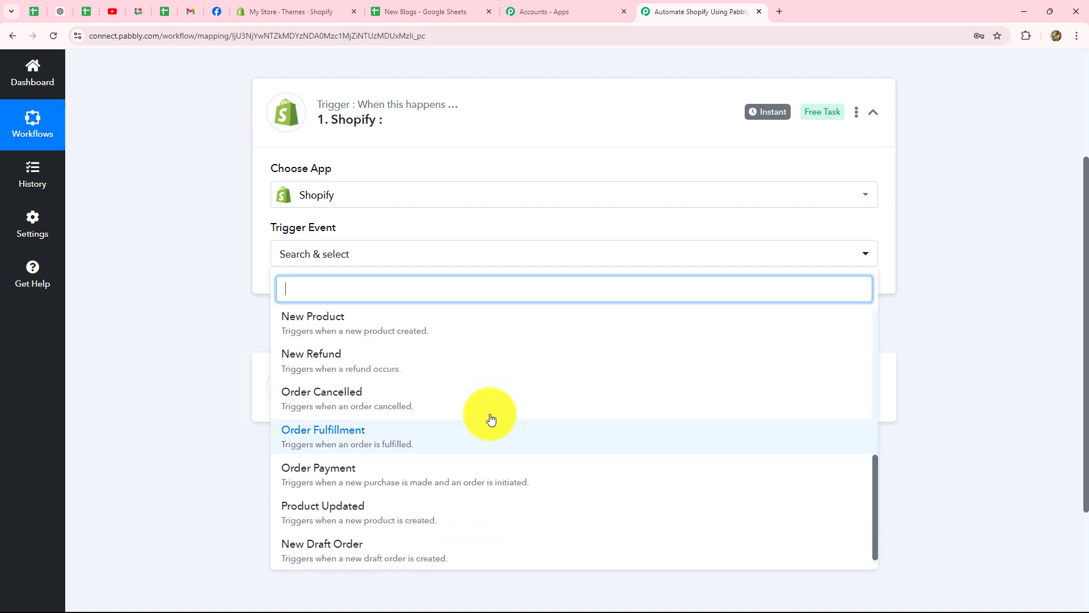
{"action": "scroll", "coordinate": [490, 419], "scroll_direction": "down", "scroll_amount": 2}
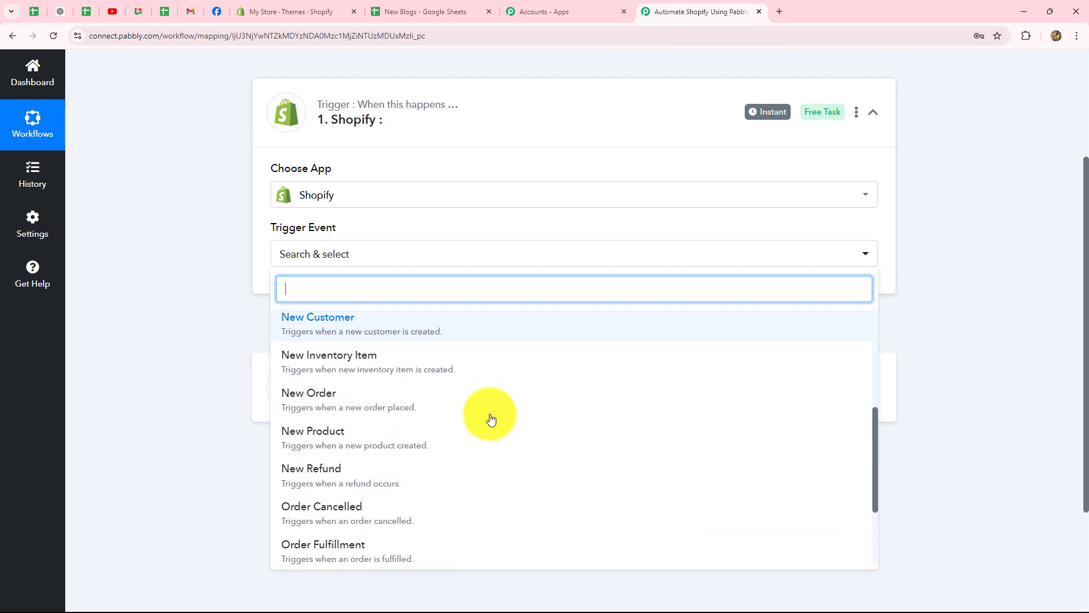
{"action": "left_click", "coordinate": [378, 394]}
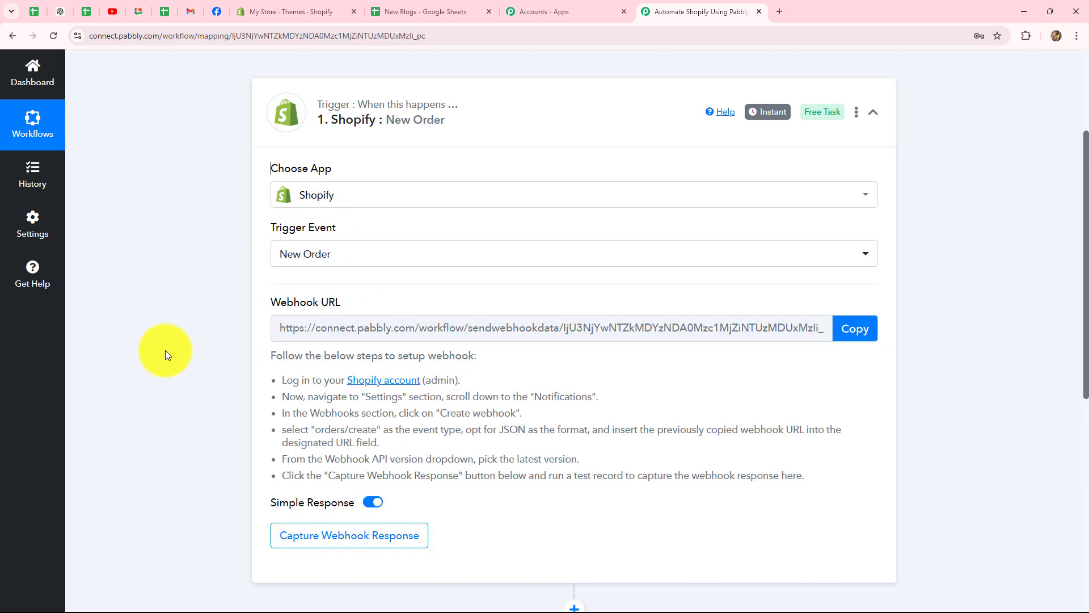
Review the webhook setup instructions in the trigger step
{"action": "scroll", "coordinate": [503, 323], "scroll_direction": "down", "scroll_amount": 2}
{"action": "scroll", "coordinate": [503, 333], "scroll_direction": "up", "scroll_amount": 2}
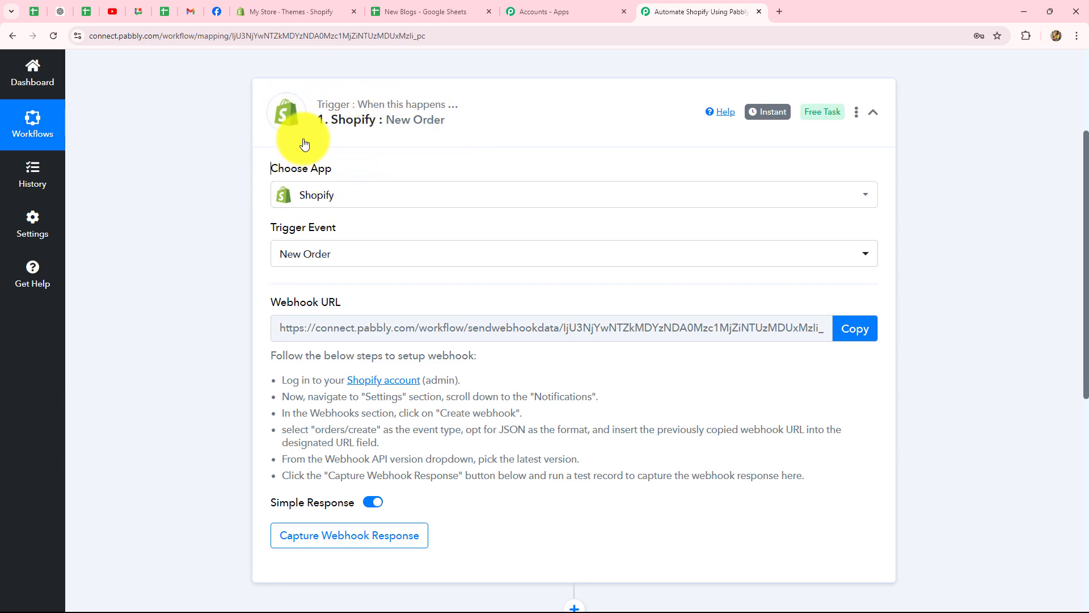
{"action": "scroll", "coordinate": [177, 270], "scroll_direction": "down", "scroll_amount": 3}
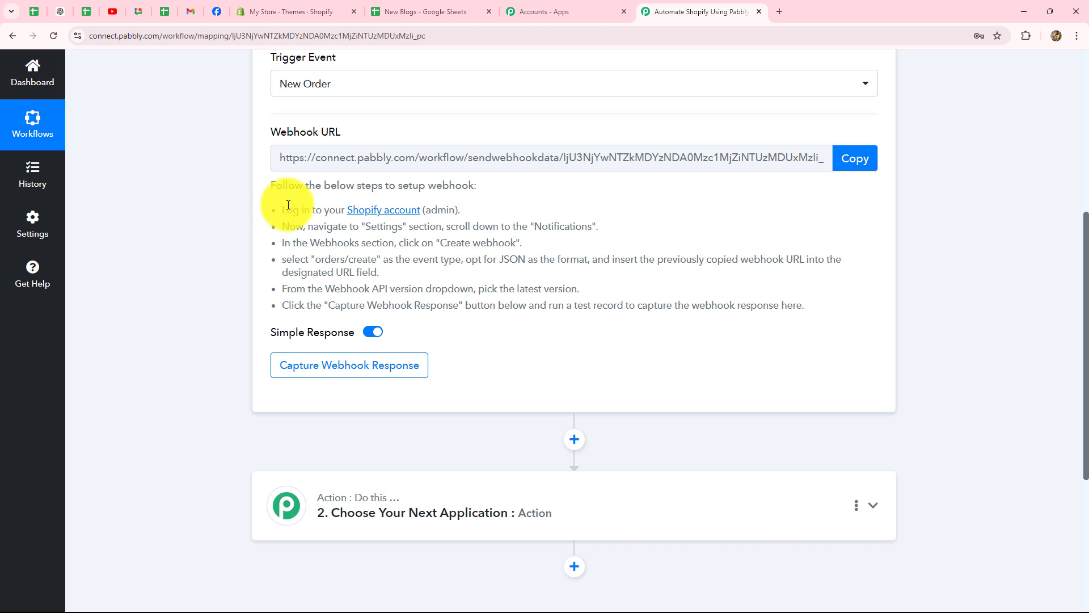
{"action": "left_click_drag", "start_coordinate": [287, 209], "coordinate": [814, 315]}
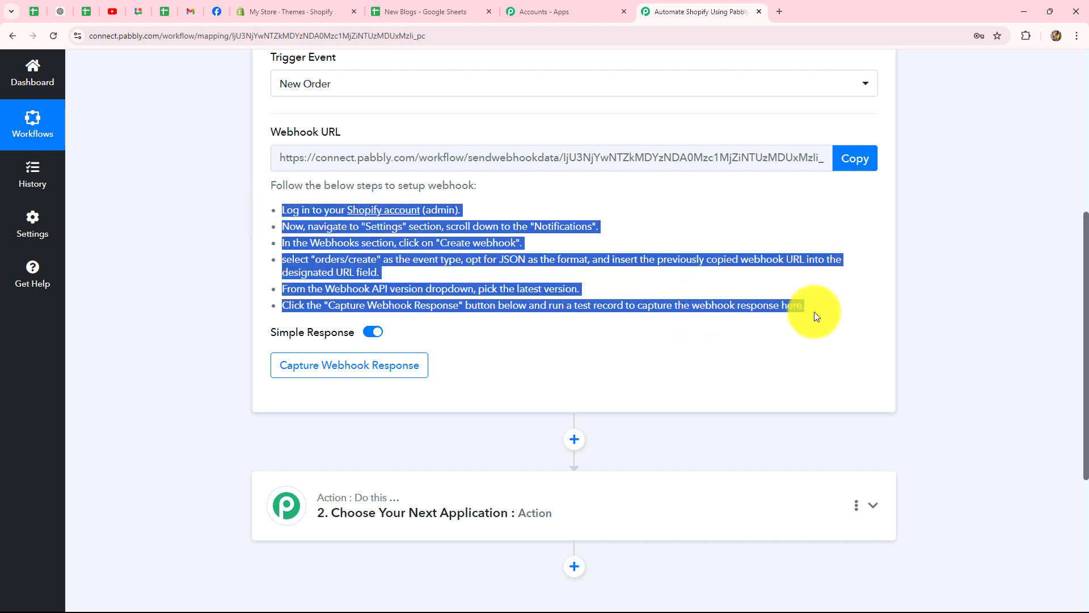
{"action": "left_click", "coordinate": [760, 345]}
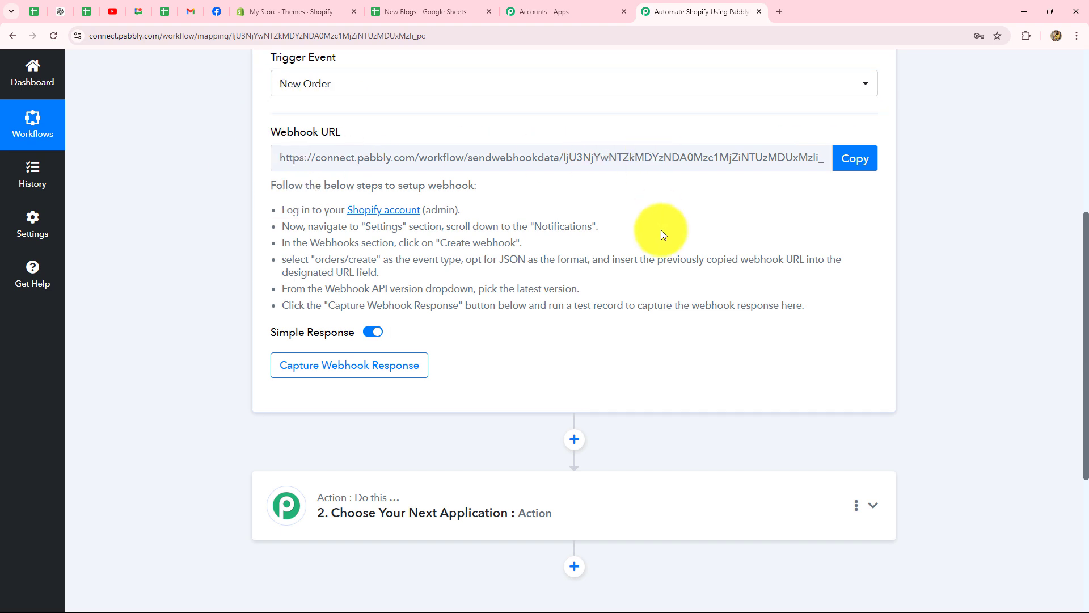
Copy the trigger's webhook URL and switch to the Shopify store admin
{"action": "scroll", "coordinate": [664, 236], "scroll_direction": "up", "scroll_amount": 2}
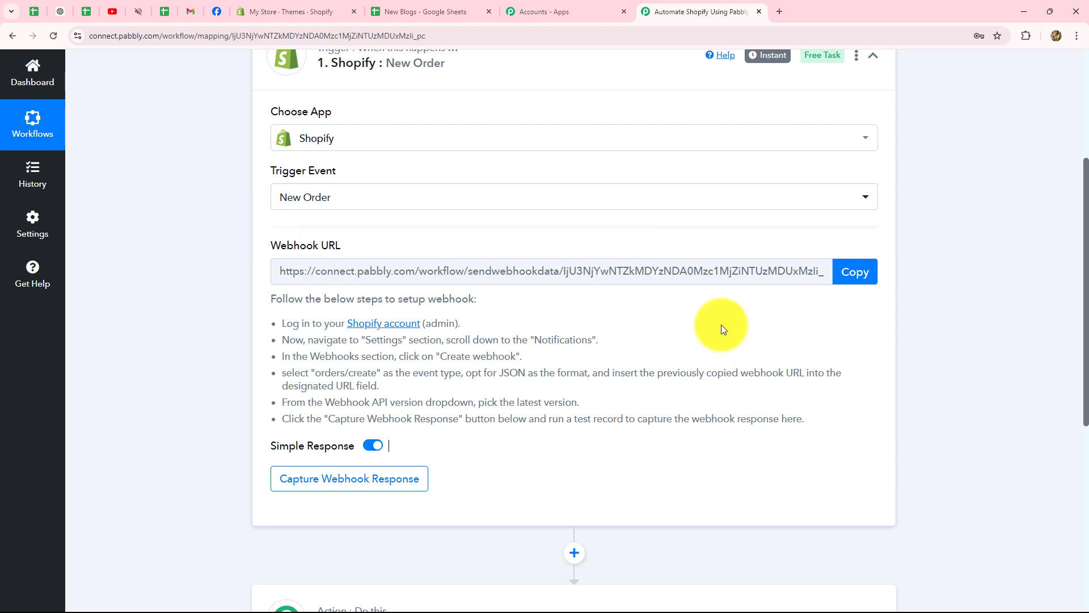
{"action": "scroll", "coordinate": [720, 325], "scroll_direction": "up", "scroll_amount": 2}
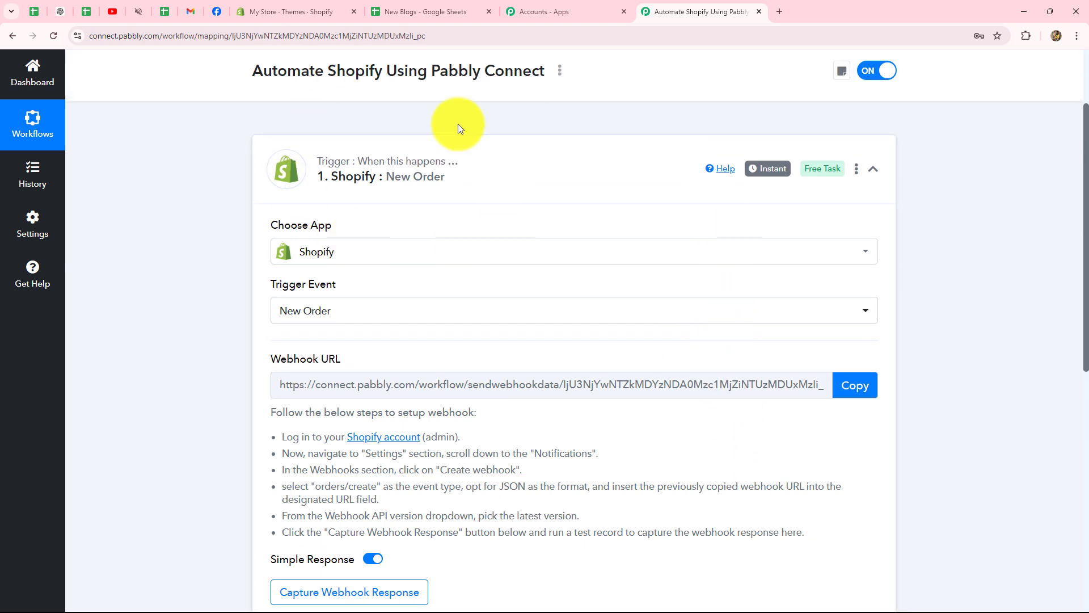
{"action": "scroll", "coordinate": [710, 297], "scroll_direction": "down", "scroll_amount": 3}
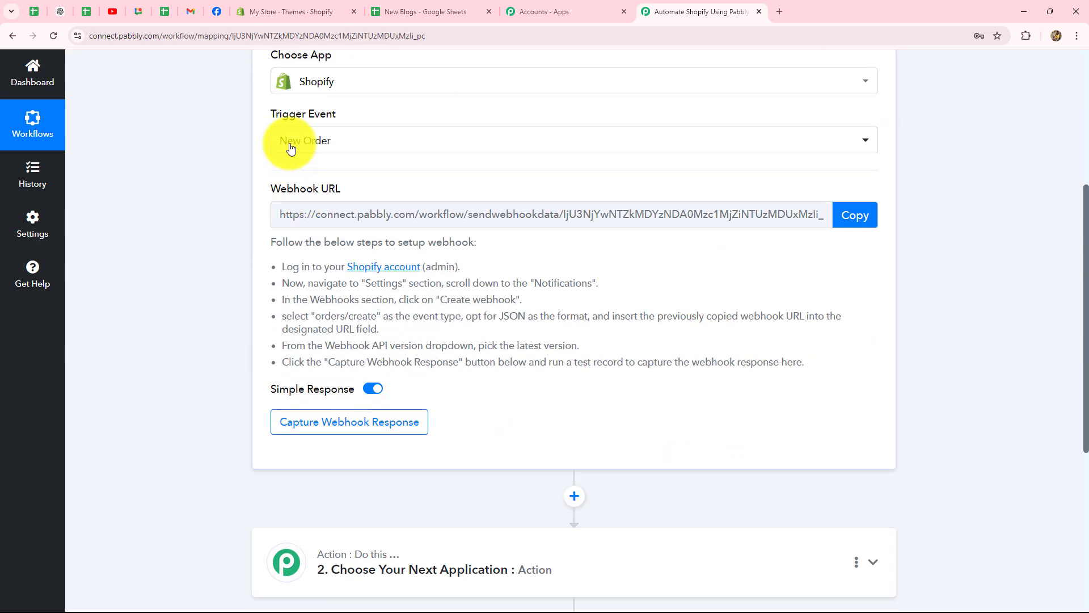
{"action": "scroll", "coordinate": [545, 233], "scroll_direction": "up", "scroll_amount": 4}
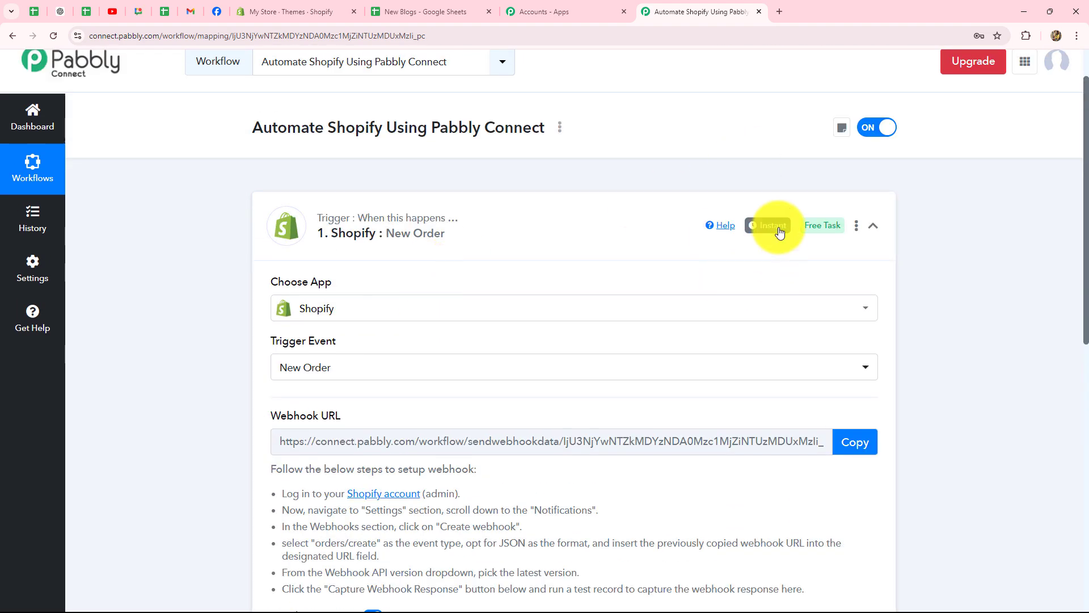
{"action": "scroll", "coordinate": [723, 237], "scroll_direction": "down", "scroll_amount": 4}
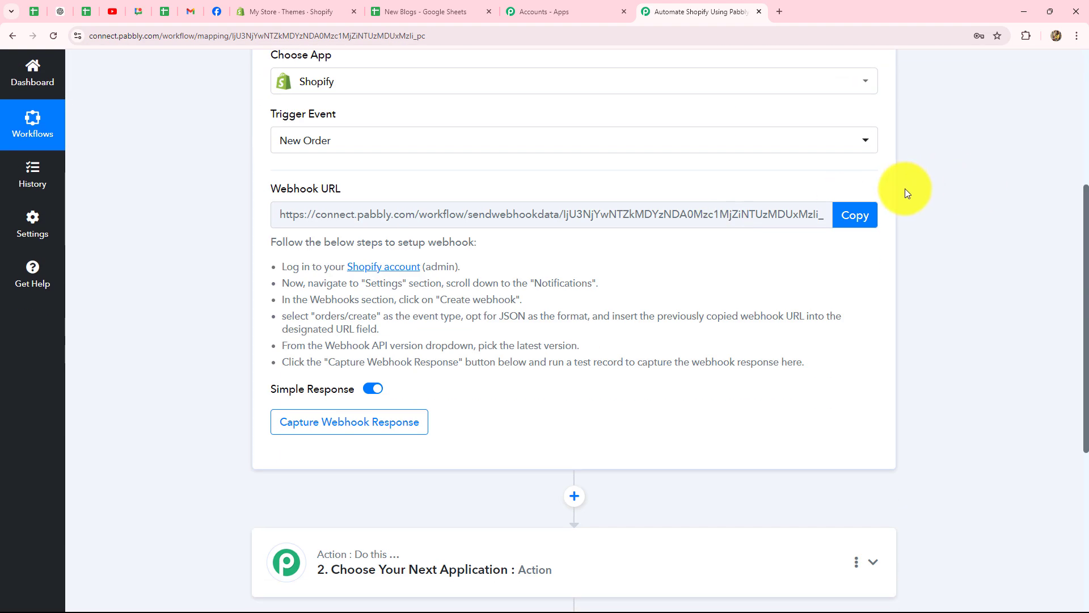
{"action": "left_click", "coordinate": [852, 214]}
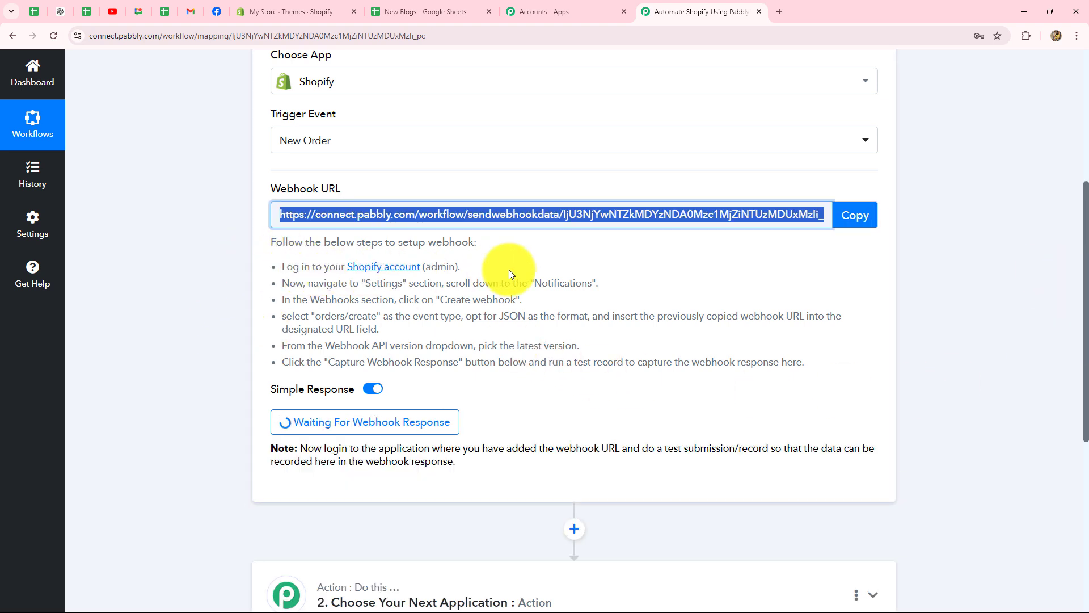
{"action": "left_click", "coordinate": [304, 11]}
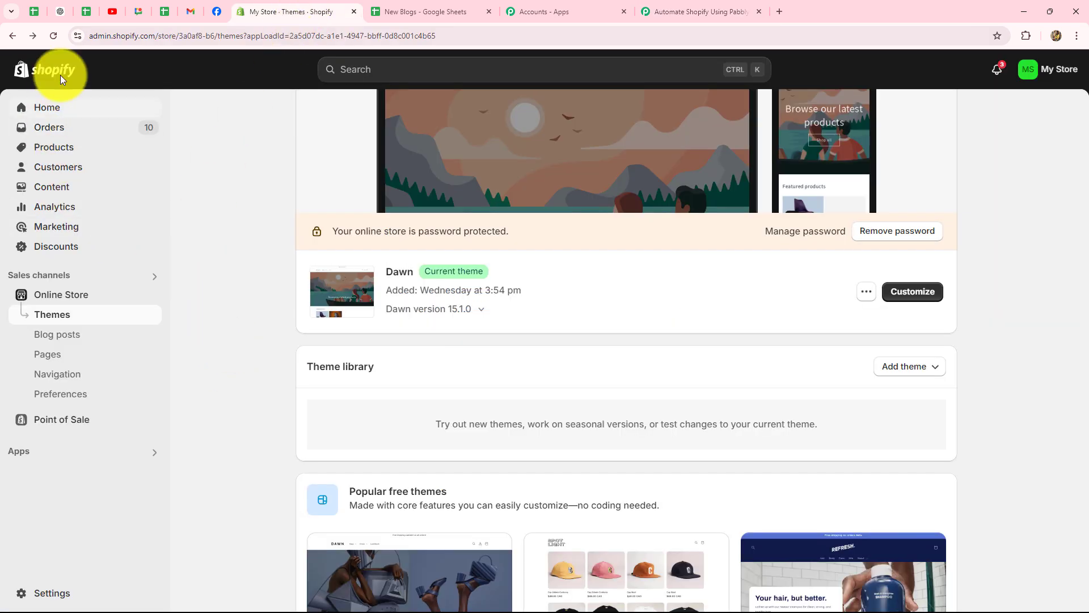
Go to Settings > Notifications > Webhooks and start a new webhook
{"action": "left_click", "coordinate": [52, 595]}
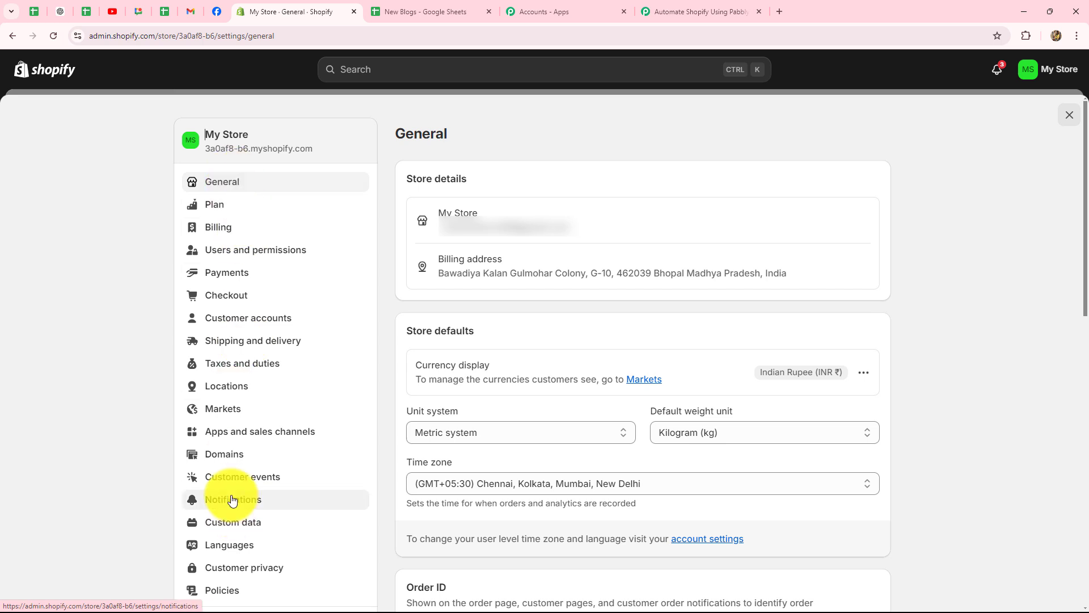
{"action": "left_click", "coordinate": [232, 500]}
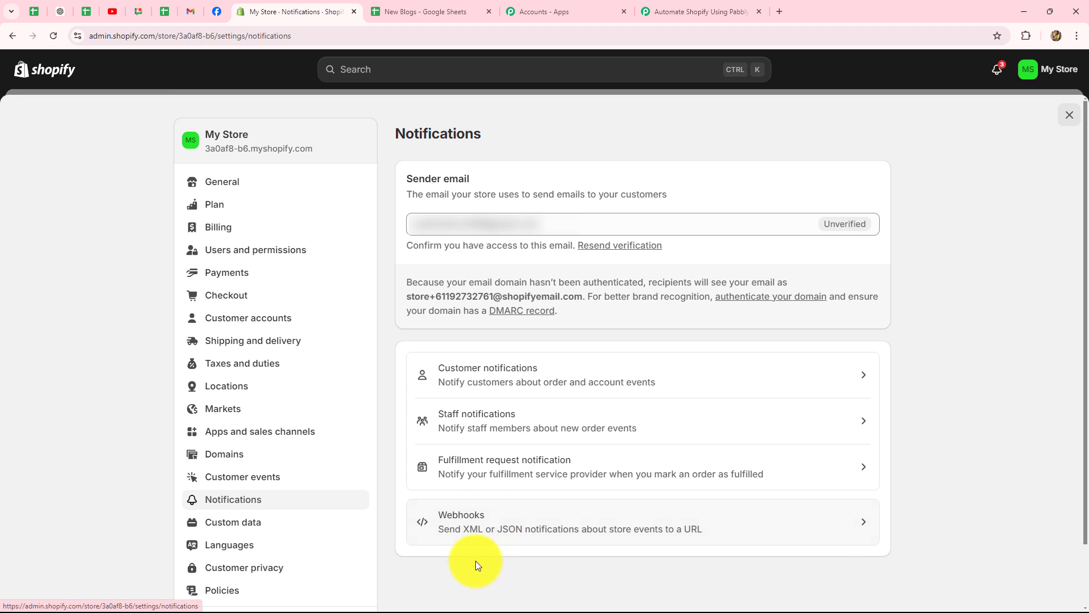
{"action": "left_click", "coordinate": [528, 520]}
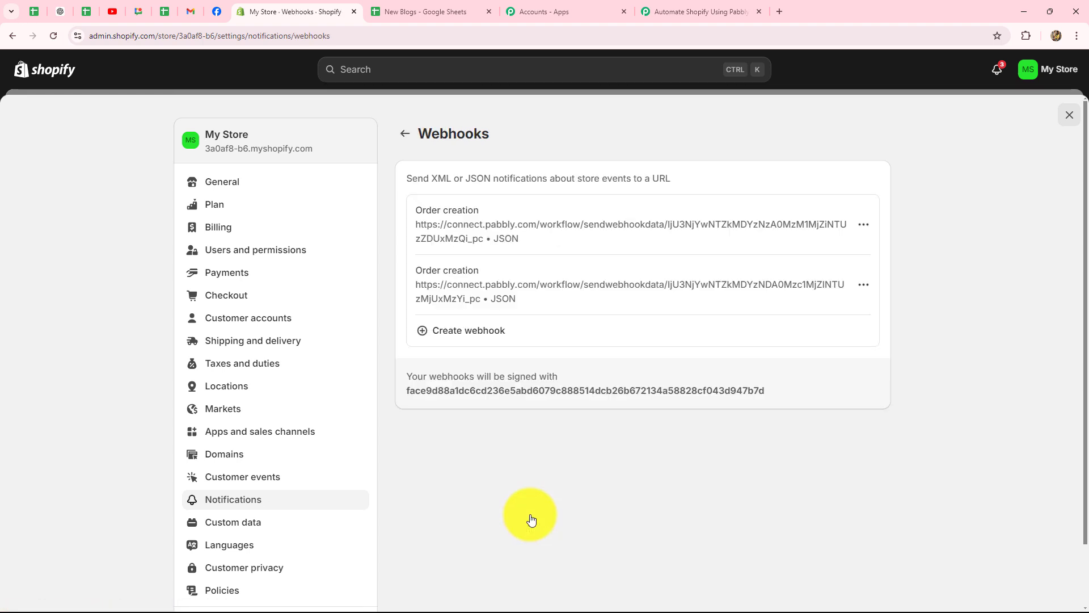
{"action": "left_click", "coordinate": [467, 331]}
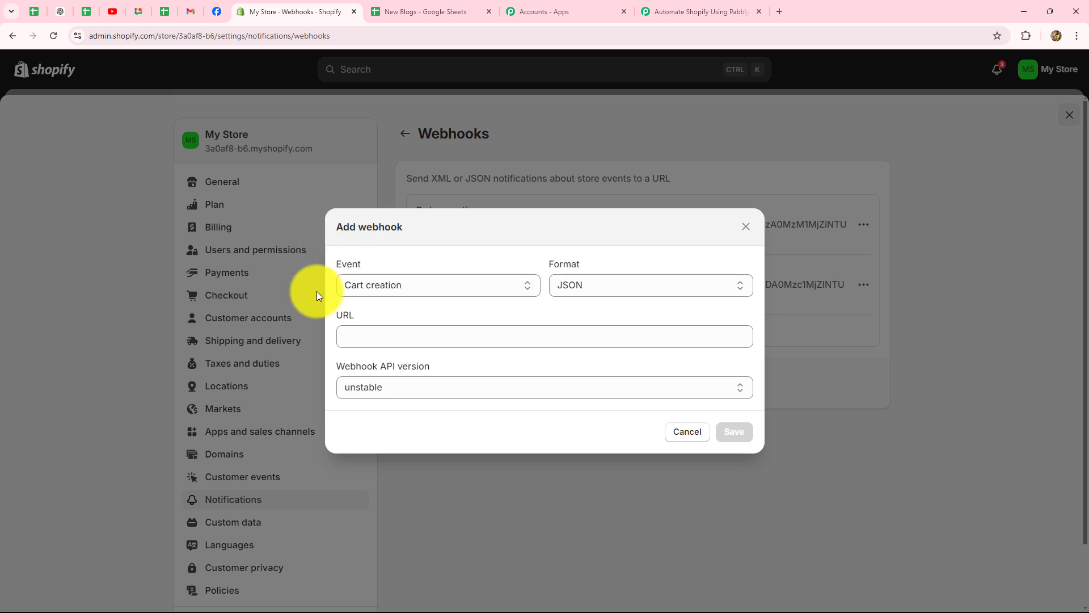
Save an Order creation webhook to the pasted Pabbly URL on API version 2024-07 (Latest)
{"action": "left_click", "coordinate": [410, 290]}
{"action": "scroll", "coordinate": [393, 441], "scroll_direction": "down", "scroll_amount": 5}
{"action": "scroll", "coordinate": [393, 441], "scroll_direction": "down", "scroll_amount": 12}
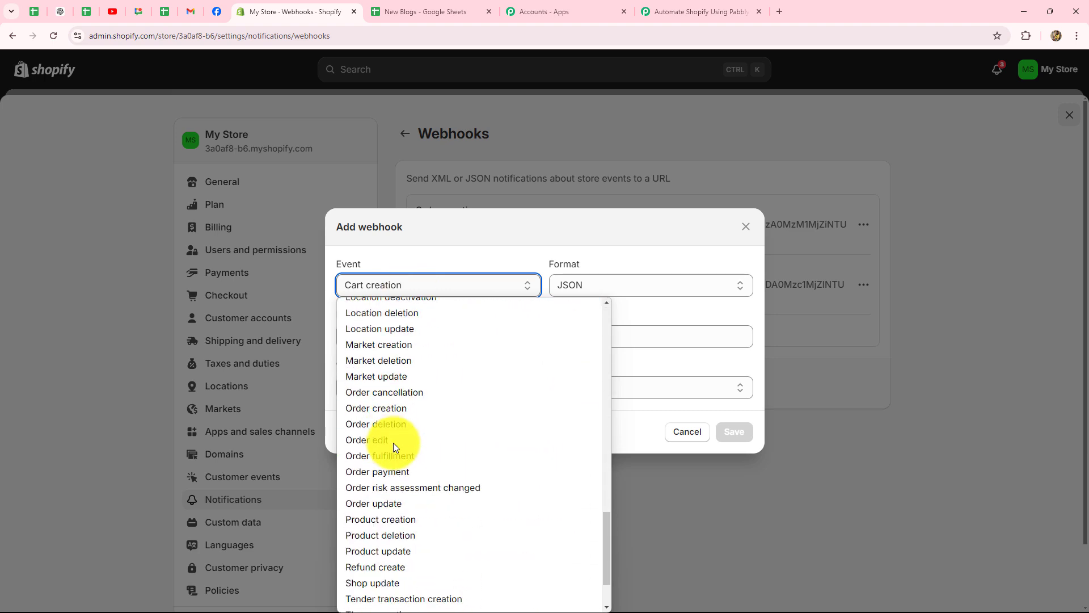
{"action": "left_click", "coordinate": [395, 380]}
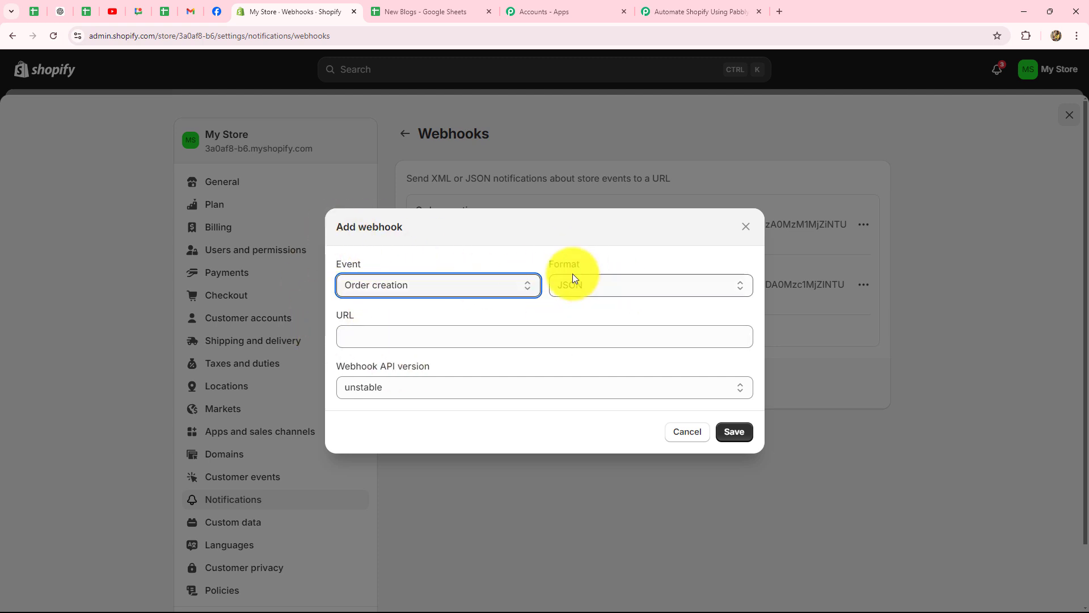
{"action": "left_click", "coordinate": [354, 338]}
{"action": "key", "text": "ctrl+v"}
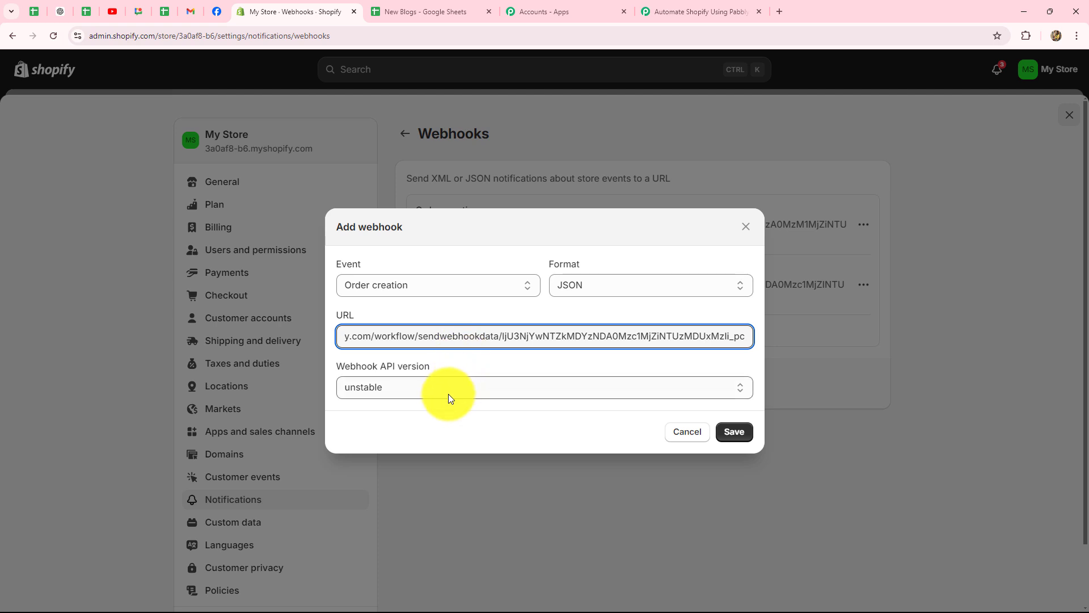
{"action": "left_click", "coordinate": [400, 385]}
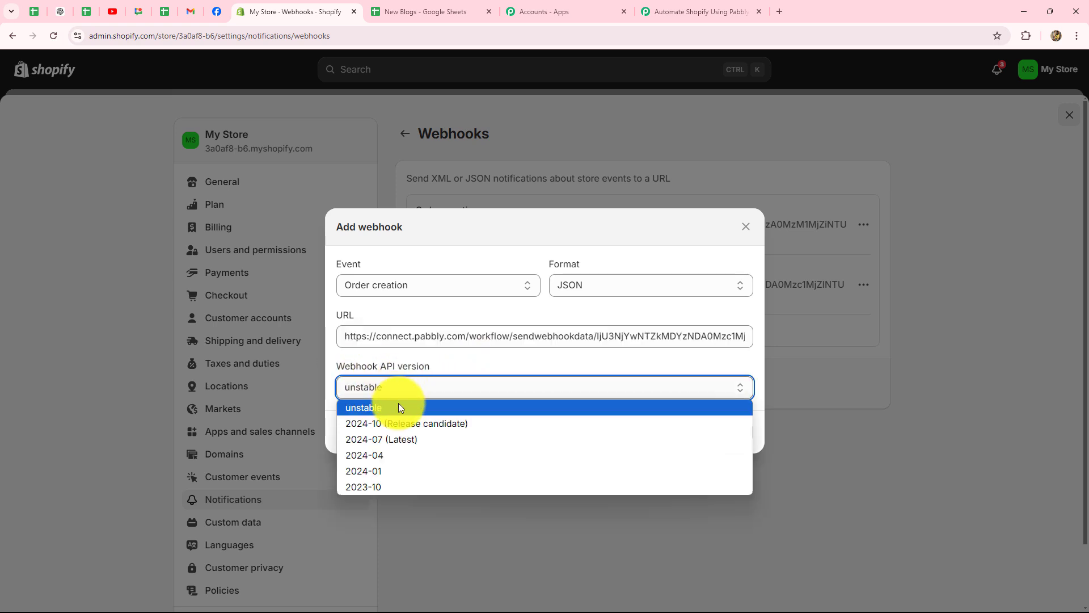
{"action": "left_click", "coordinate": [386, 441]}
{"action": "left_click", "coordinate": [734, 432]}
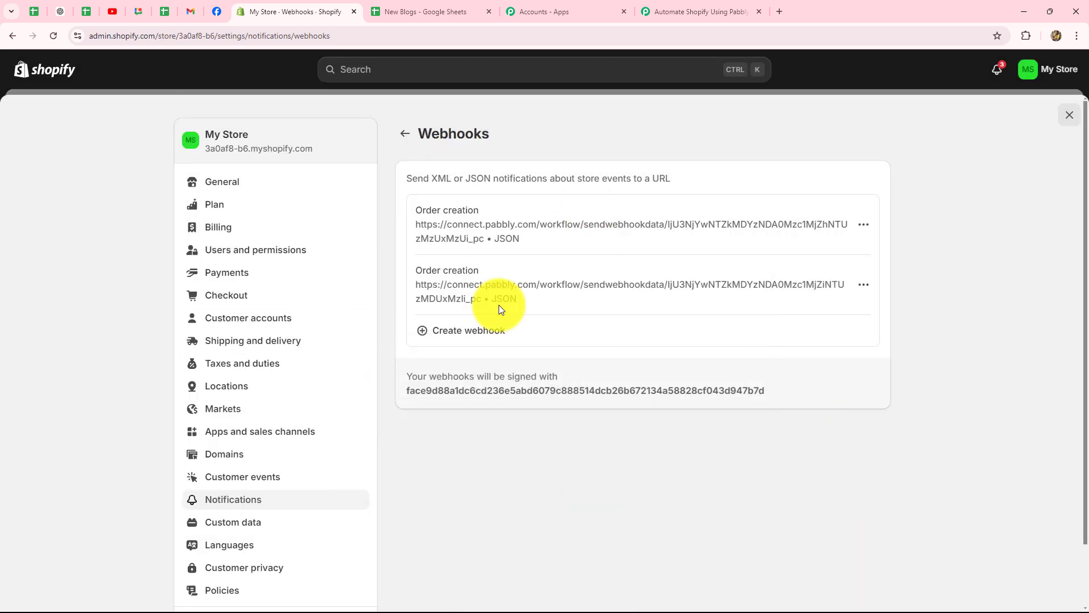
{"action": "left_click", "coordinate": [671, 6]}
Read the trigger's note about placing a test order, then return to Shopify Webhooks
{"action": "scroll", "coordinate": [549, 411], "scroll_direction": "down", "scroll_amount": 2}
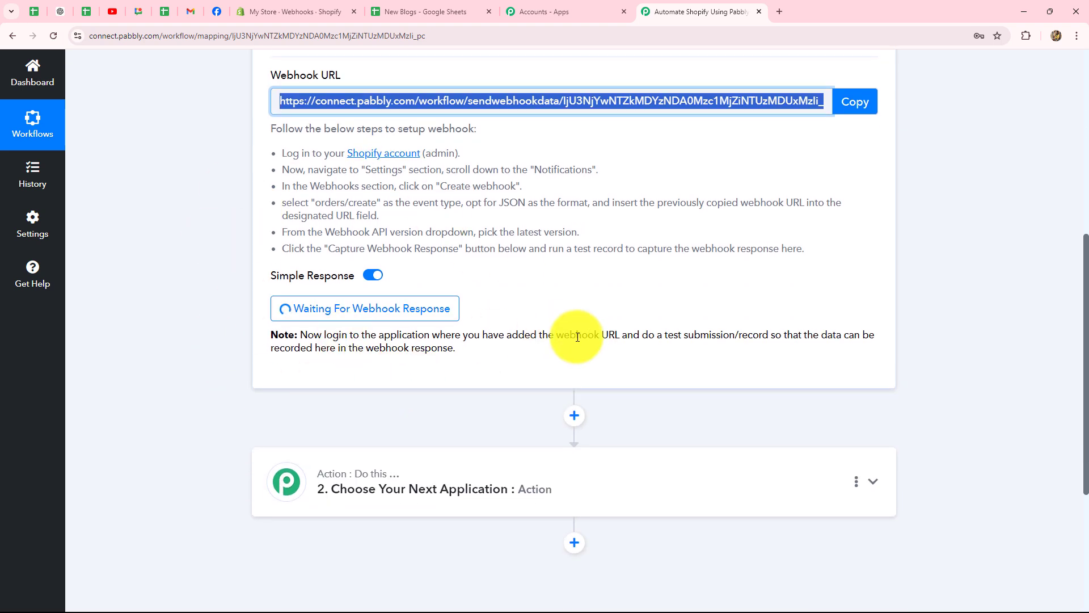
{"action": "left_click_drag", "start_coordinate": [314, 335], "coordinate": [475, 347]}
{"action": "scroll", "coordinate": [492, 360], "scroll_direction": "up", "scroll_amount": 3}
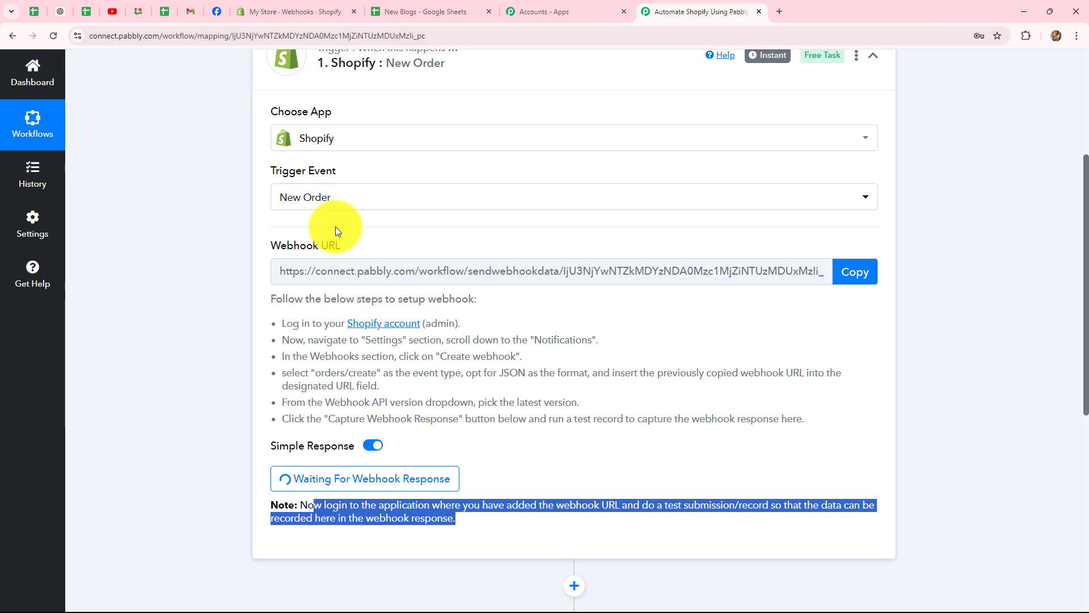
{"action": "left_click", "coordinate": [282, 5]}
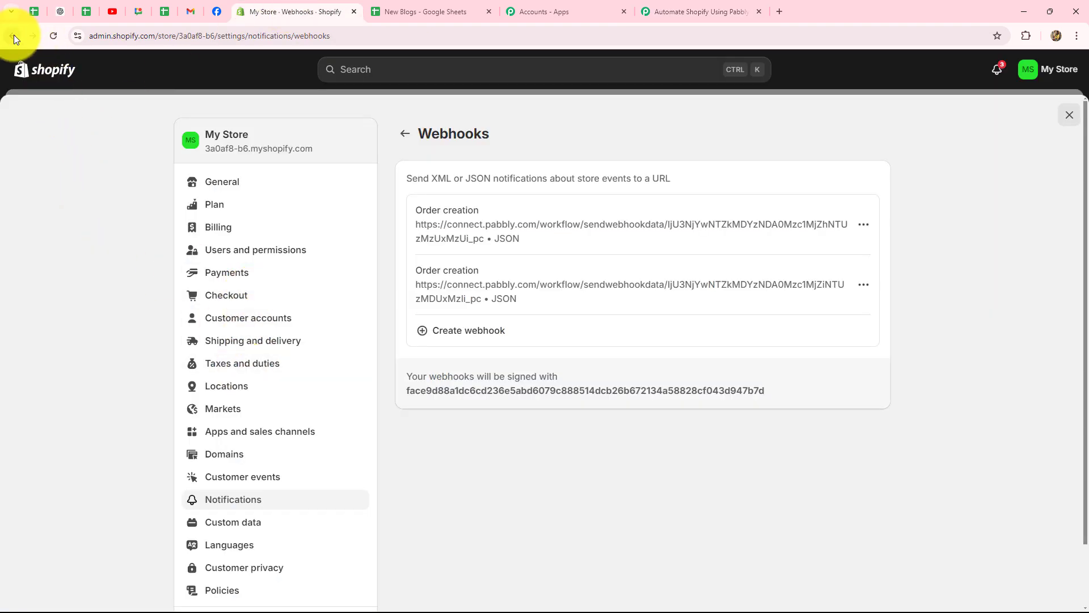
Open the live storefront in a new tab and Buy it now on the Chair
{"action": "left_click", "coordinate": [13, 36]}
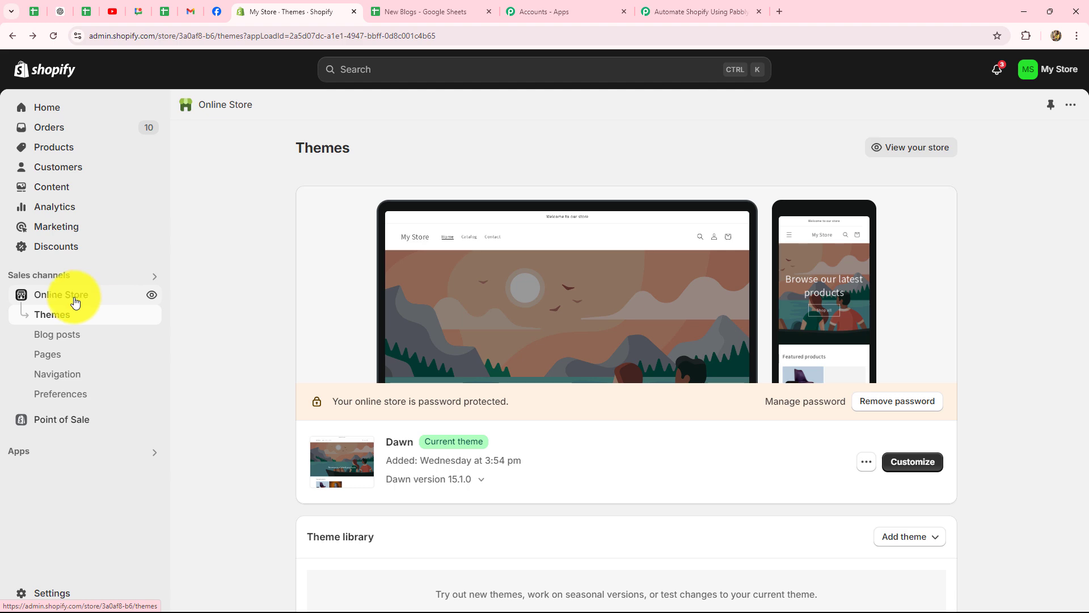
{"action": "right_click", "coordinate": [152, 297]}
{"action": "left_click", "coordinate": [182, 305]}
{"action": "scroll", "coordinate": [785, 430], "scroll_direction": "down", "scroll_amount": 8}
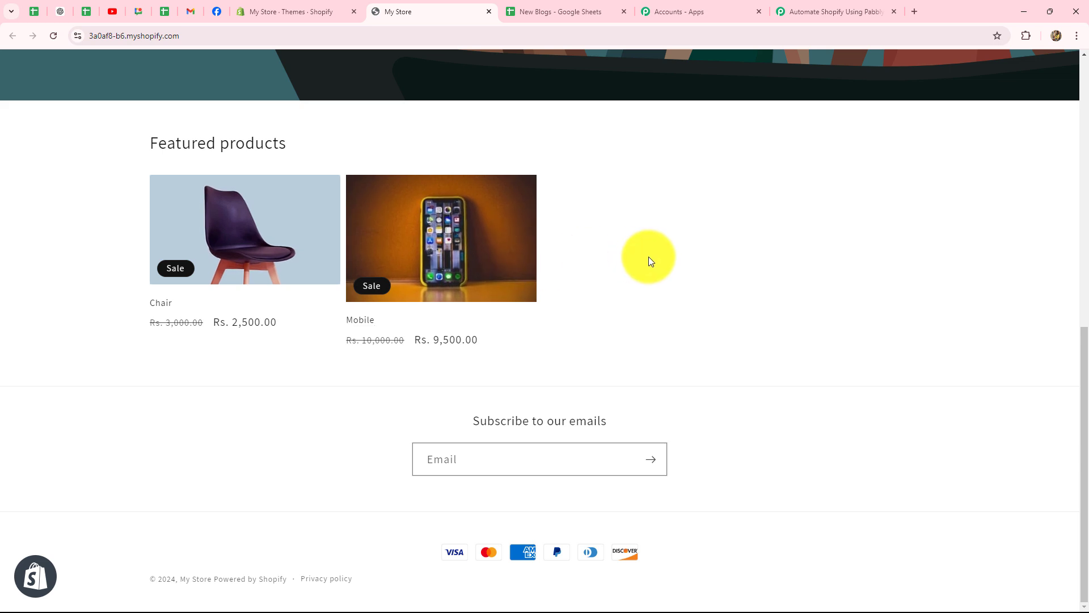
{"action": "left_click", "coordinate": [247, 221]}
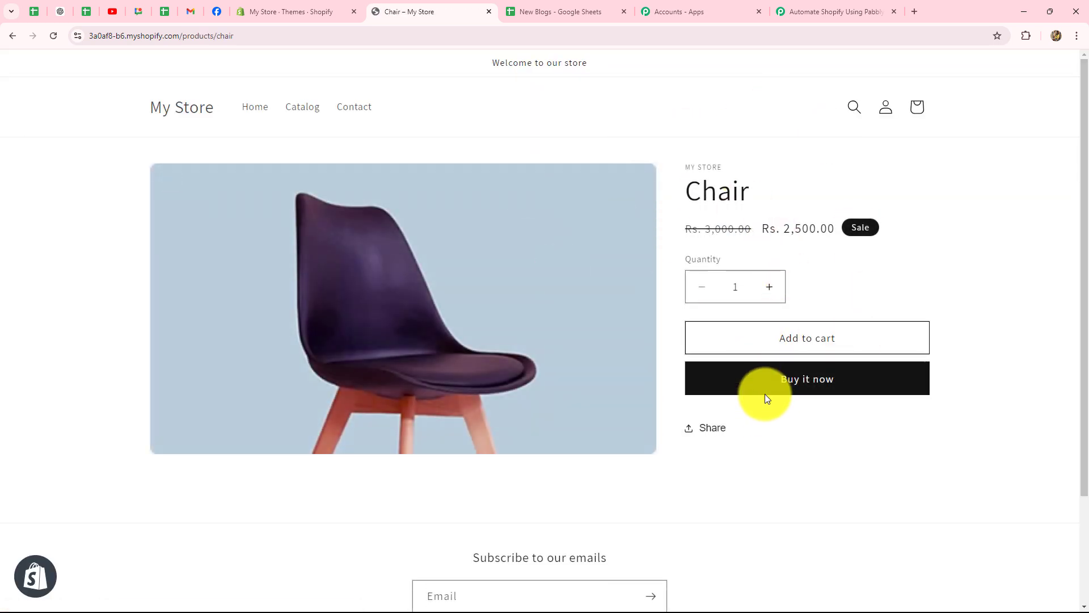
{"action": "left_click", "coordinate": [775, 386]}
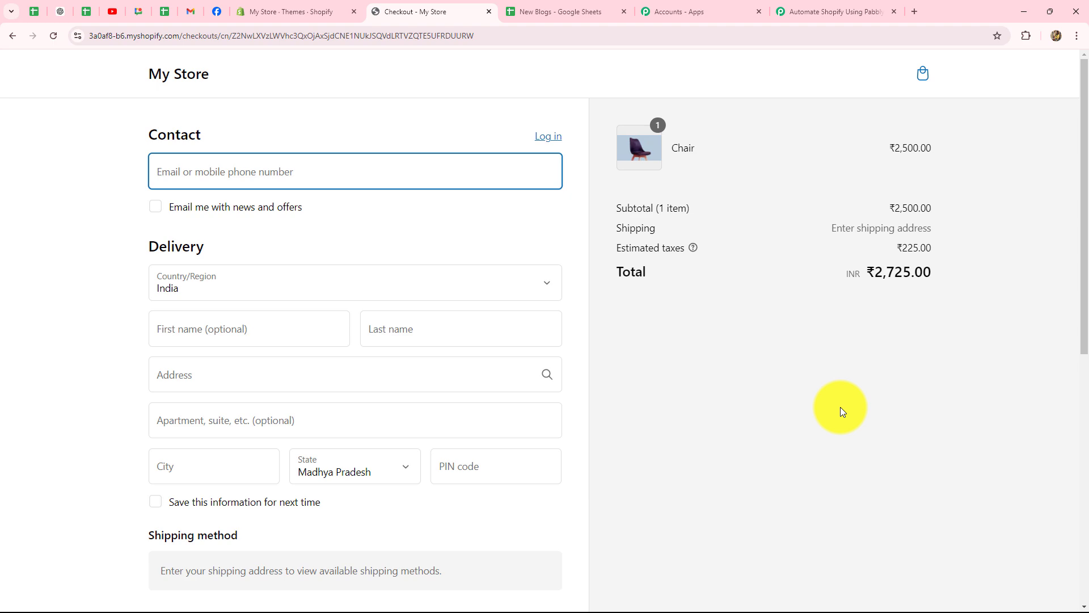
Fill the checkout e-mail, first name and last name from the saved autofill suggestions
{"action": "scroll", "coordinate": [841, 408], "scroll_direction": "down", "scroll_amount": 5}
{"action": "scroll", "coordinate": [840, 408], "scroll_direction": "up", "scroll_amount": 5}
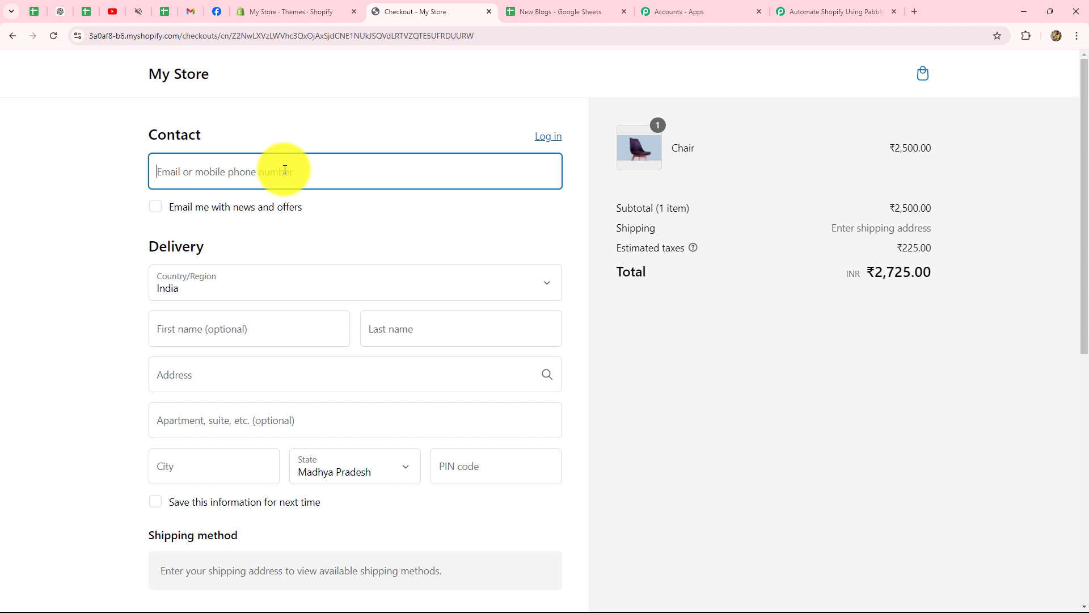
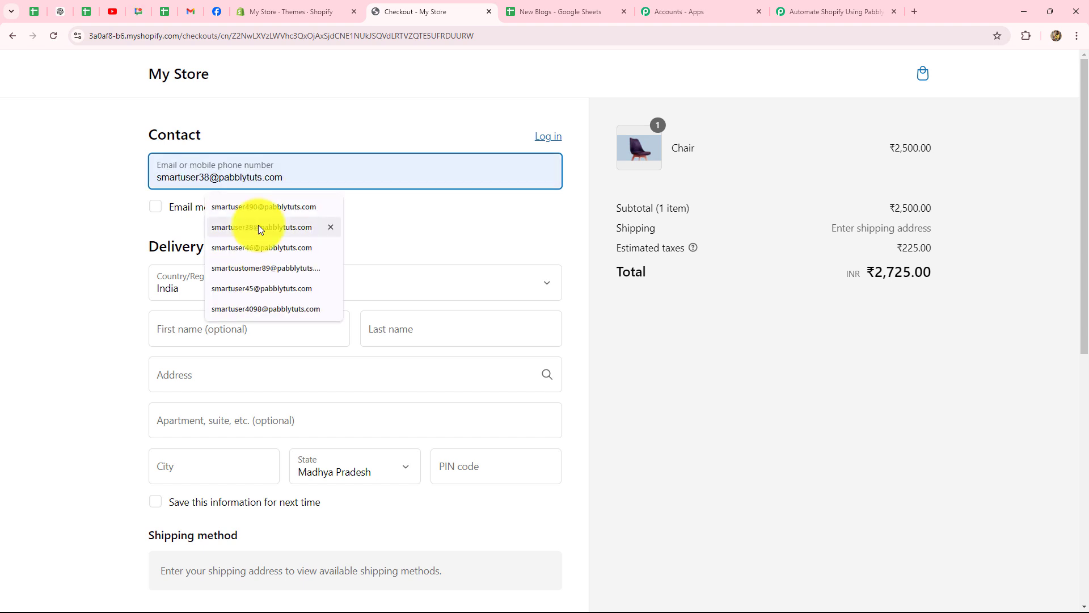
{"action": "left_click", "coordinate": [259, 227]}
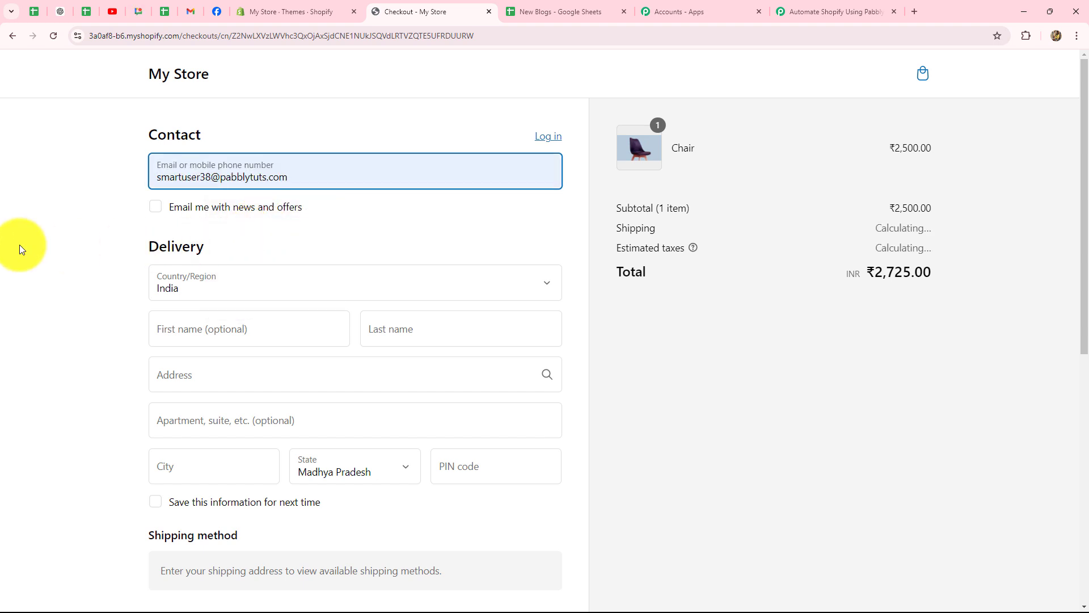
{"action": "scroll", "coordinate": [87, 251], "scroll_direction": "down", "scroll_amount": 2}
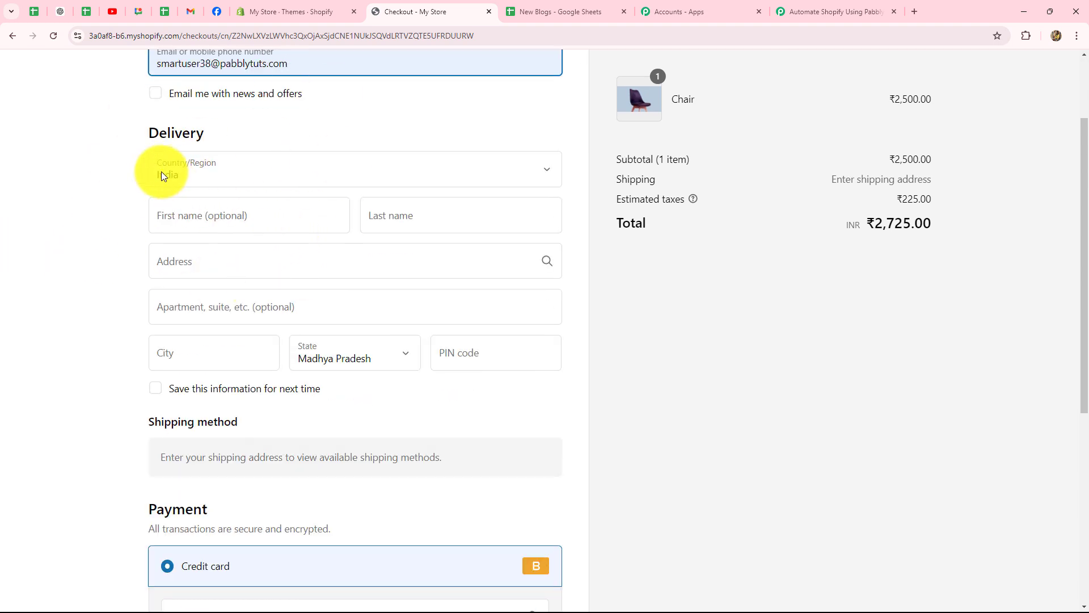
{"action": "left_click", "coordinate": [190, 213]}
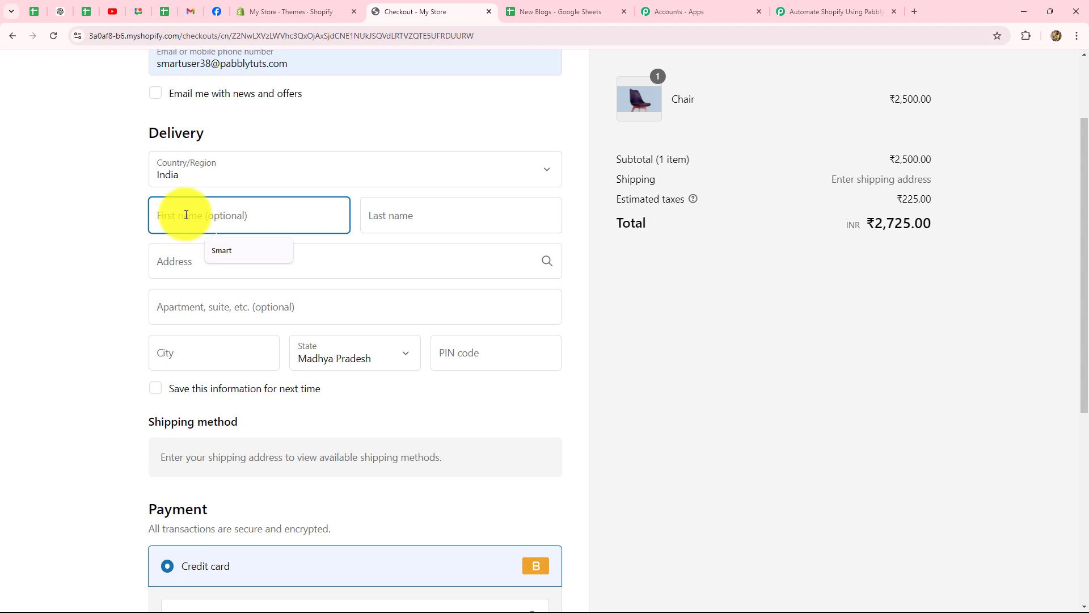
{"action": "left_click", "coordinate": [219, 255]}
{"action": "left_click", "coordinate": [397, 222]}
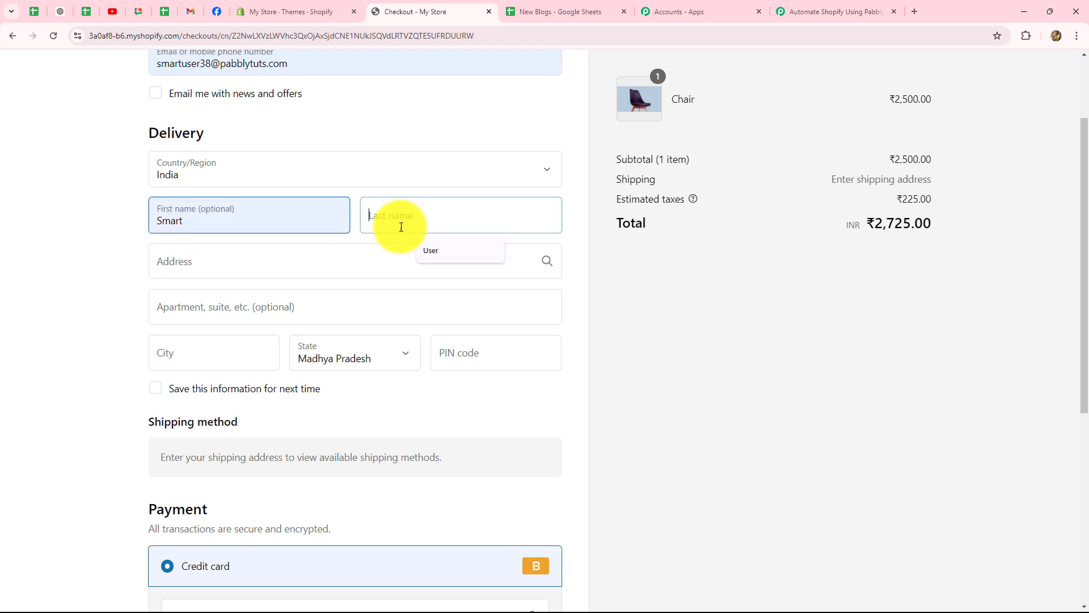
{"action": "left_click", "coordinate": [427, 248]}
Enter the delivery street address, then fill the apartment, city and PIN code from autofill
{"action": "left_click", "coordinate": [220, 259]}
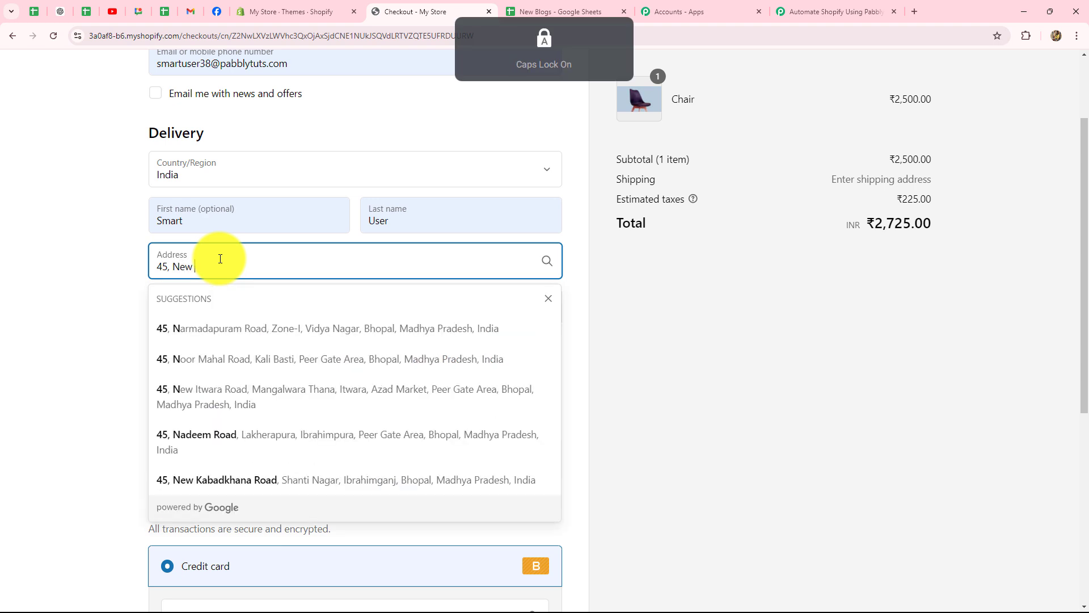
{"action": "left_click", "coordinate": [186, 313]}
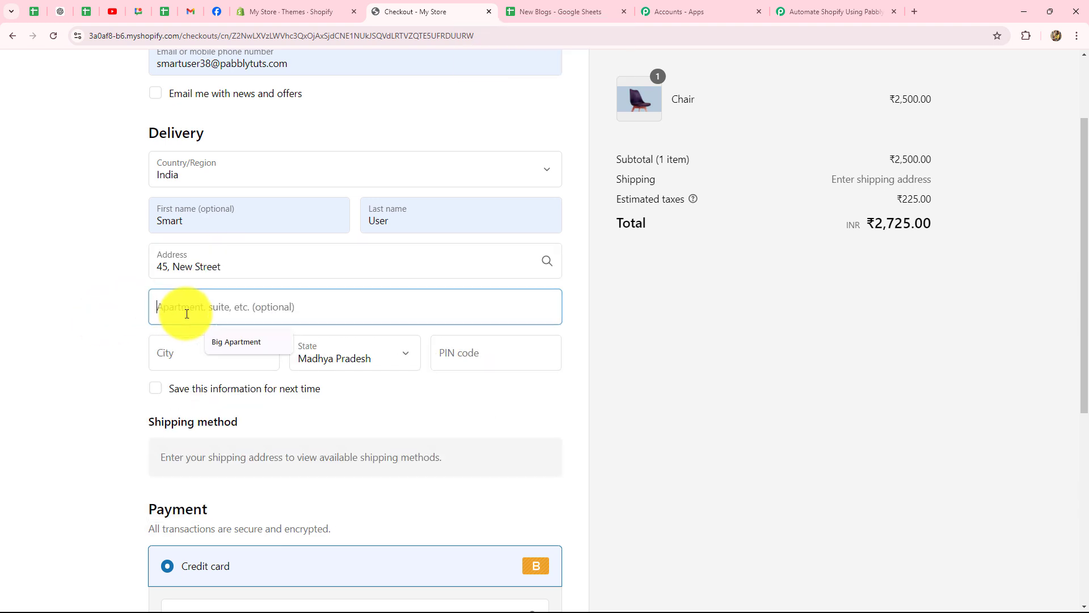
{"action": "left_click", "coordinate": [226, 338]}
{"action": "left_click", "coordinate": [180, 362]}
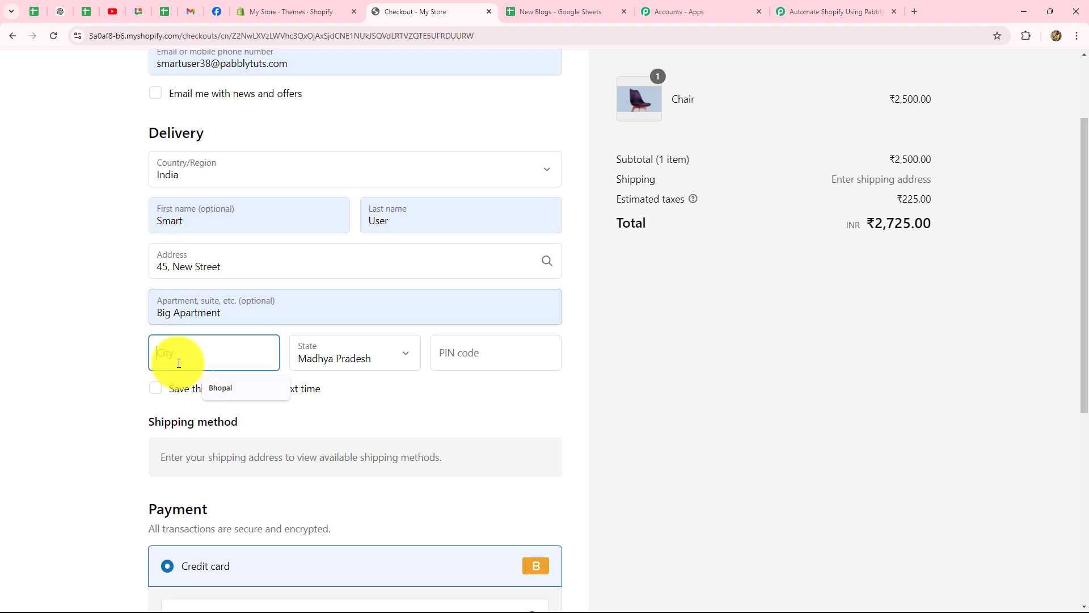
{"action": "left_click", "coordinate": [219, 388]}
{"action": "left_click", "coordinate": [468, 370]}
{"action": "left_click", "coordinate": [503, 388]}
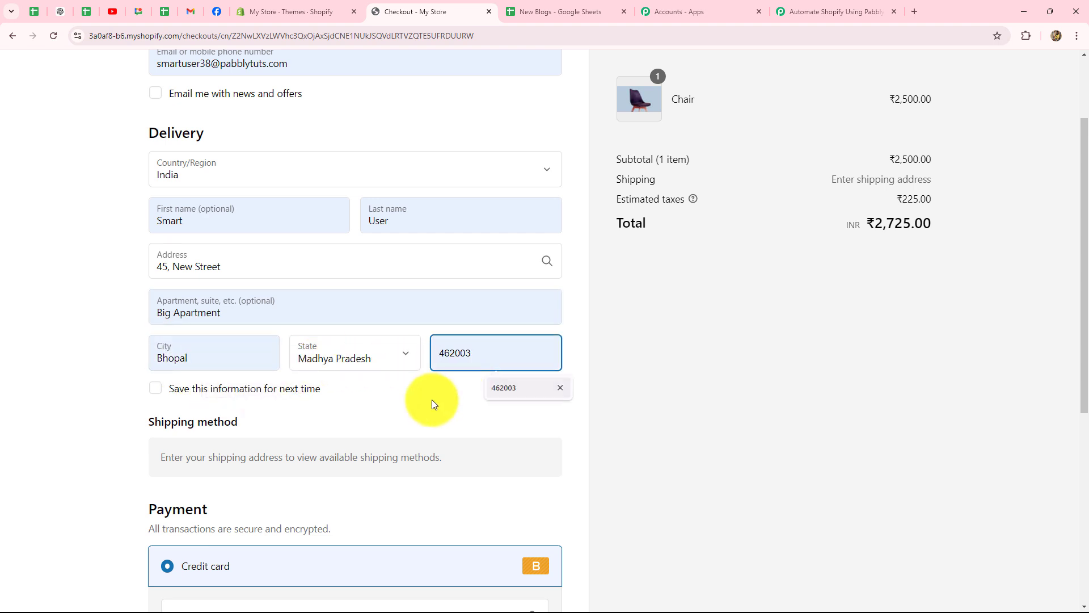
Choose Cash on Delivery (COD) and complete the ₹2,950.00 Chair order
{"action": "scroll", "coordinate": [354, 401], "scroll_direction": "down", "scroll_amount": 2}
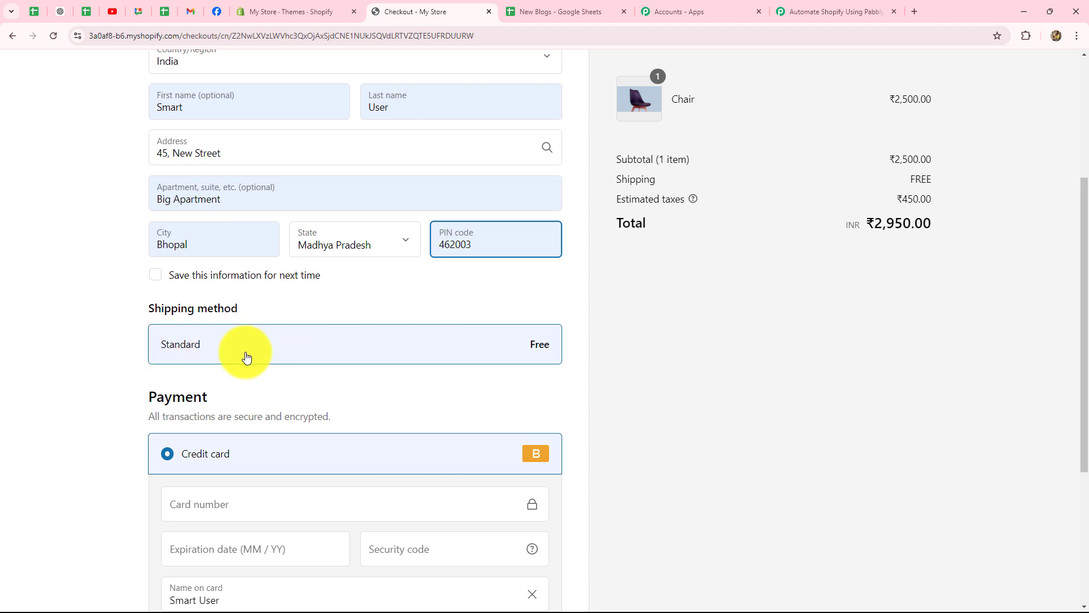
{"action": "scroll", "coordinate": [267, 359], "scroll_direction": "down", "scroll_amount": 4}
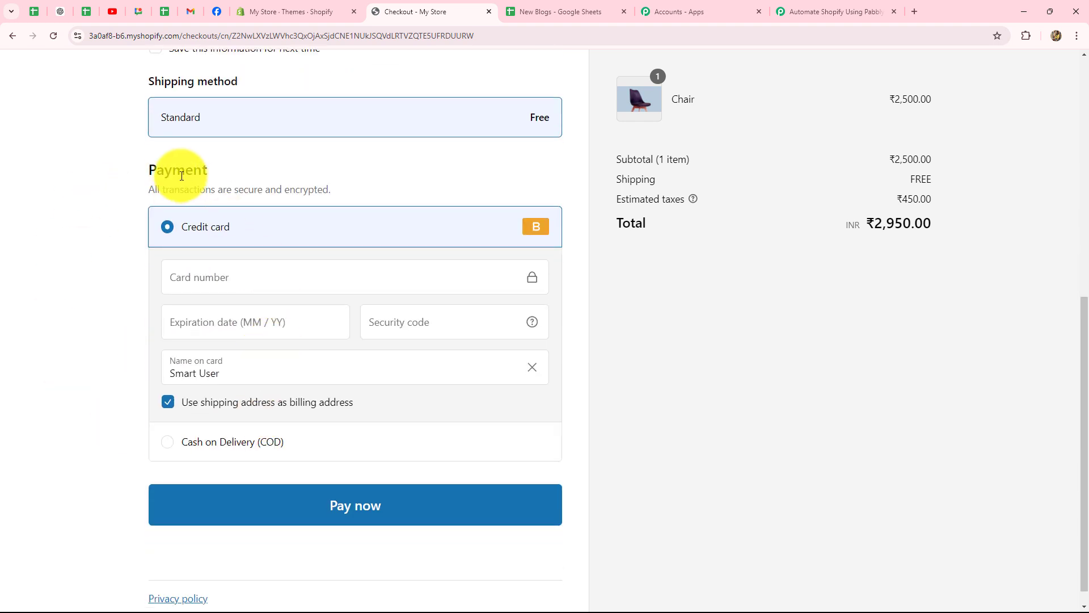
{"action": "left_click", "coordinate": [167, 443]}
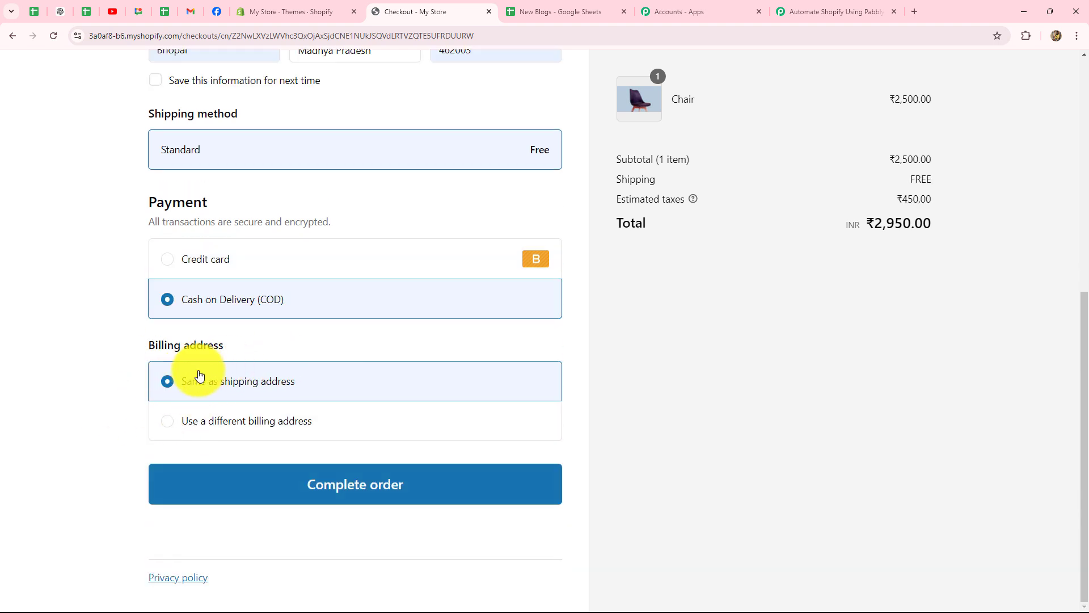
{"action": "scroll", "coordinate": [44, 214], "scroll_direction": "up", "scroll_amount": 4}
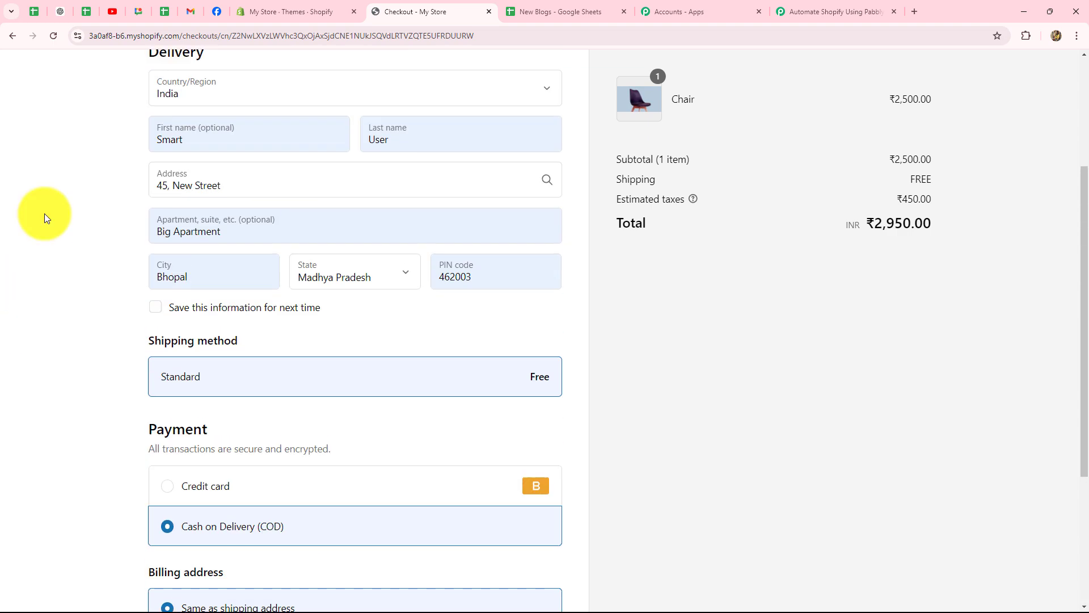
{"action": "scroll", "coordinate": [69, 308], "scroll_direction": "down", "scroll_amount": 4}
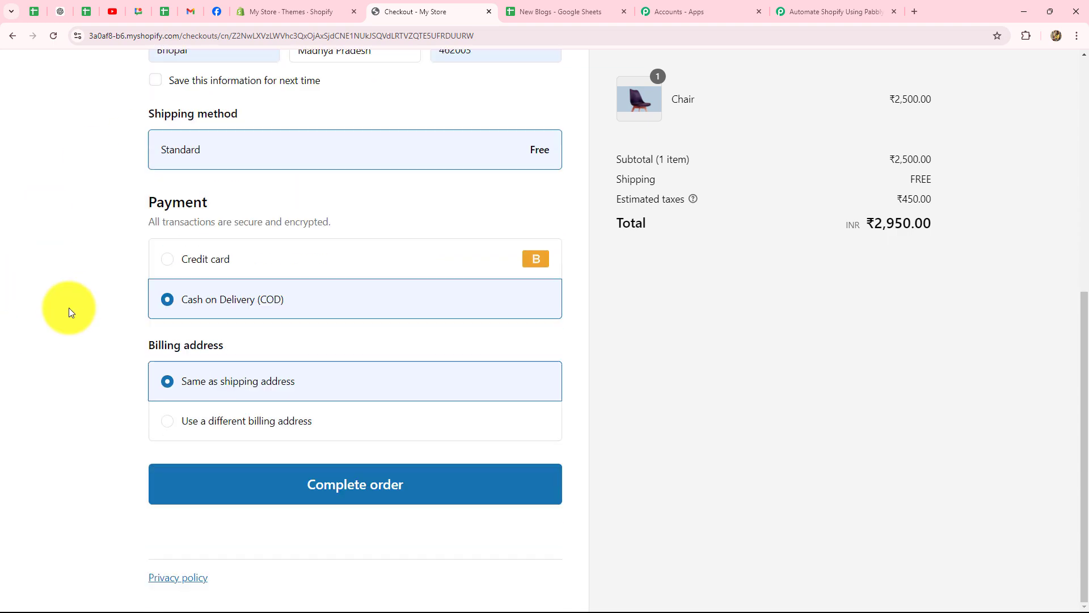
{"action": "left_click", "coordinate": [340, 488]}
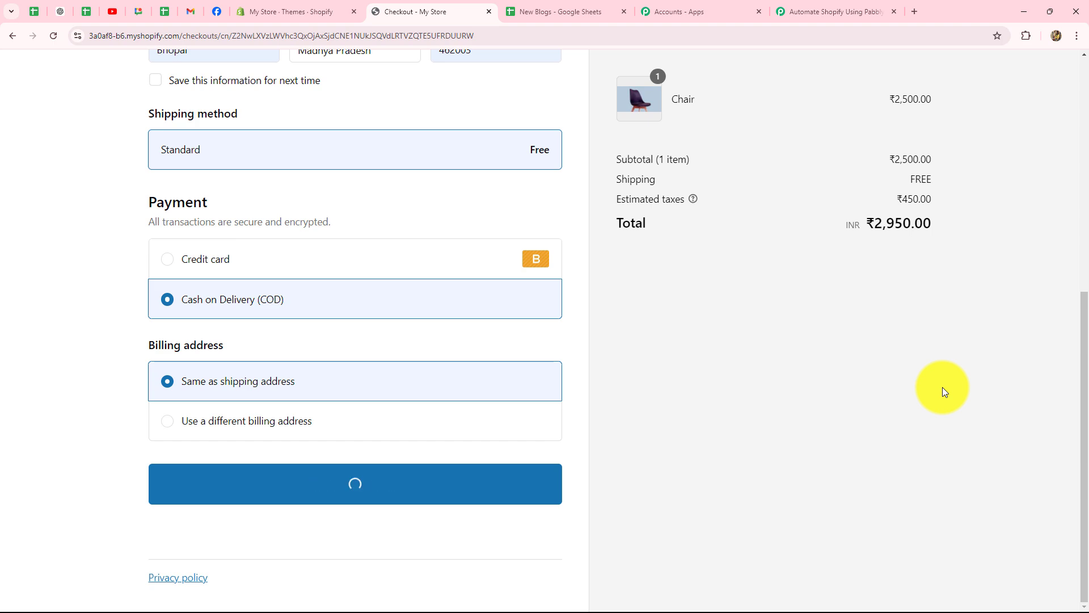
{"action": "scroll", "coordinate": [3, 476], "scroll_direction": "down", "scroll_amount": 4}
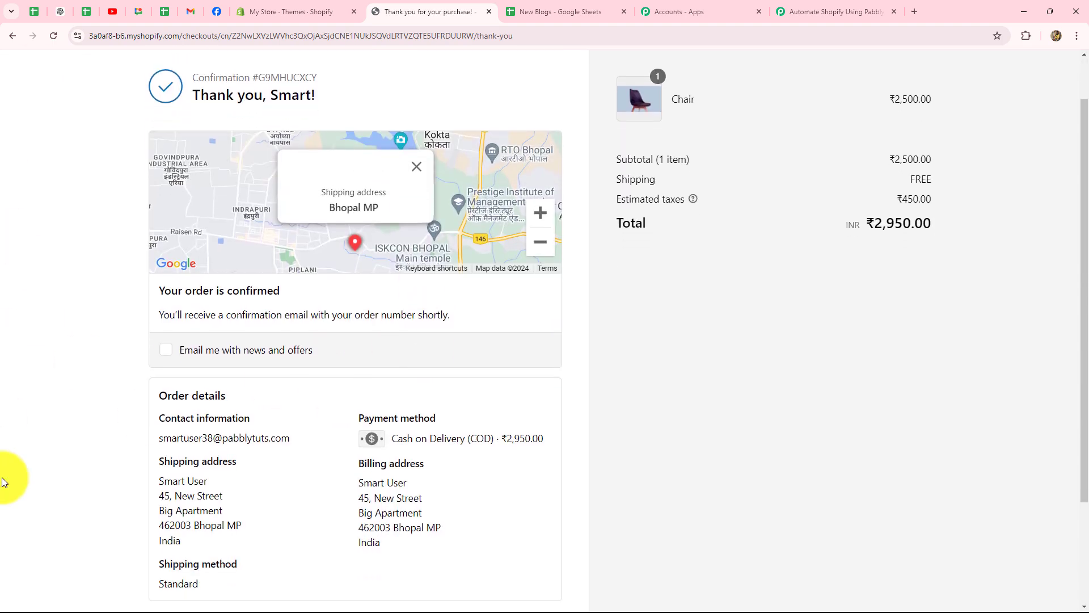
{"action": "scroll", "coordinate": [3, 480], "scroll_direction": "up", "scroll_amount": 3}
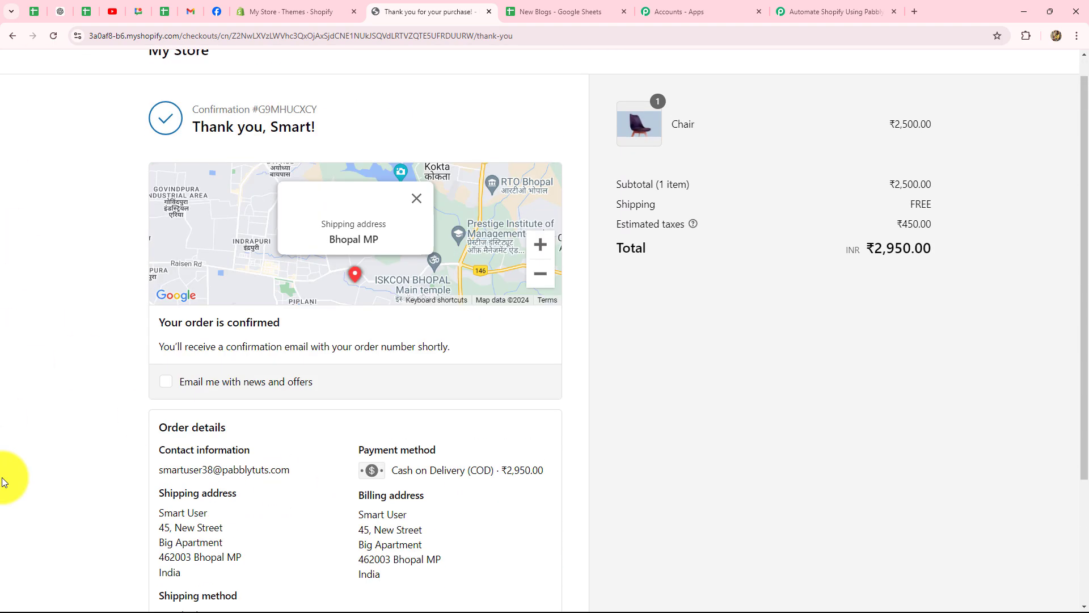
Back in Pabbly, check the captured Total Weight and tax currency code in the response
{"action": "left_click", "coordinate": [808, 17]}
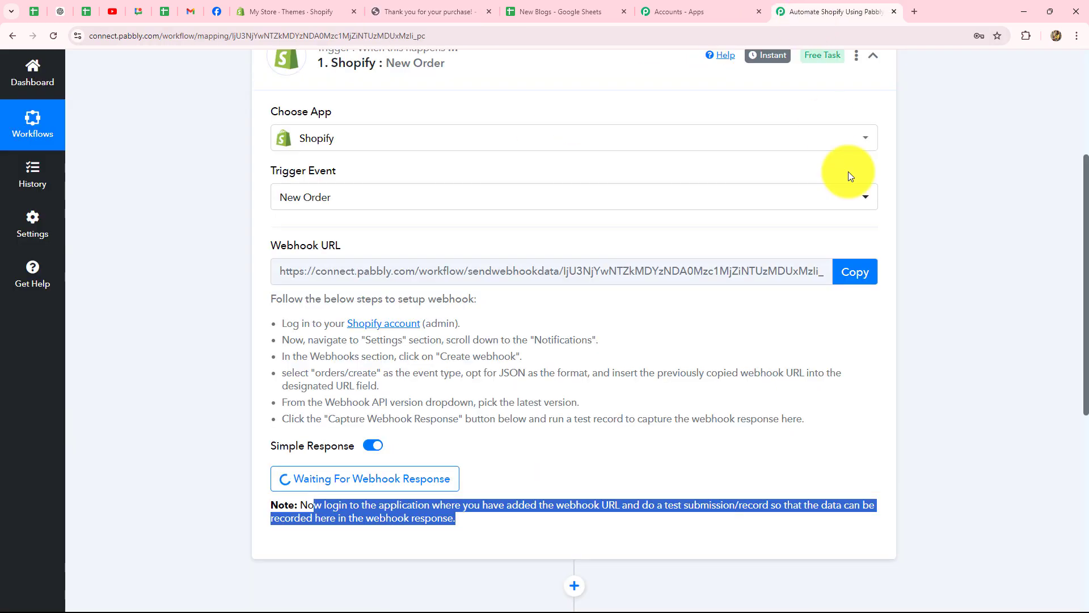
{"action": "scroll", "coordinate": [878, 282], "scroll_direction": "down", "scroll_amount": 4}
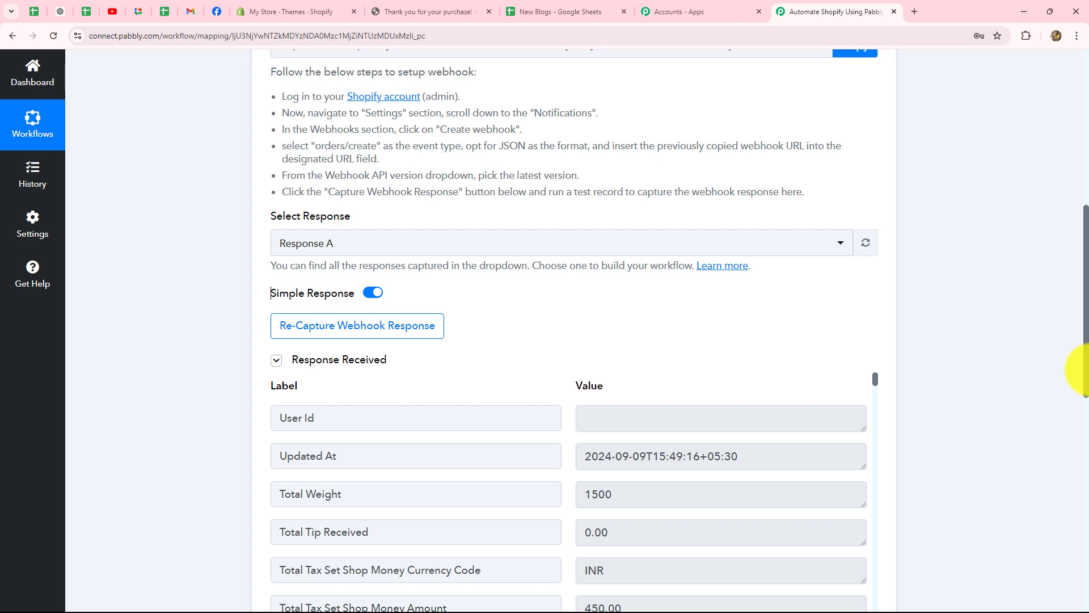
{"action": "scroll", "coordinate": [1070, 371], "scroll_direction": "down", "scroll_amount": 5}
{"action": "scroll", "coordinate": [800, 354], "scroll_direction": "down", "scroll_amount": 5}
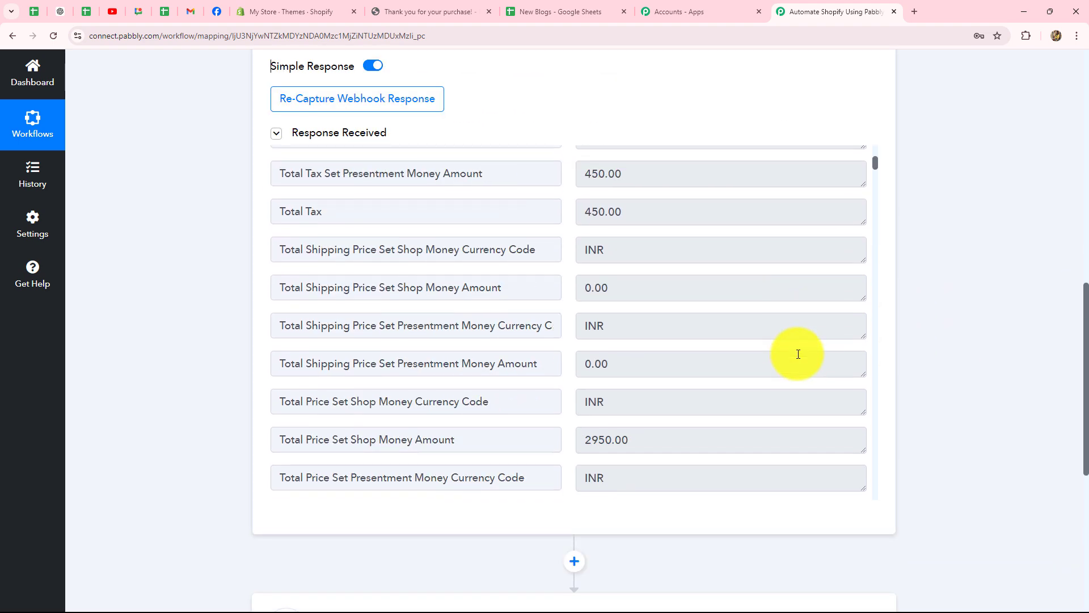
{"action": "scroll", "coordinate": [798, 351], "scroll_direction": "up", "scroll_amount": 5}
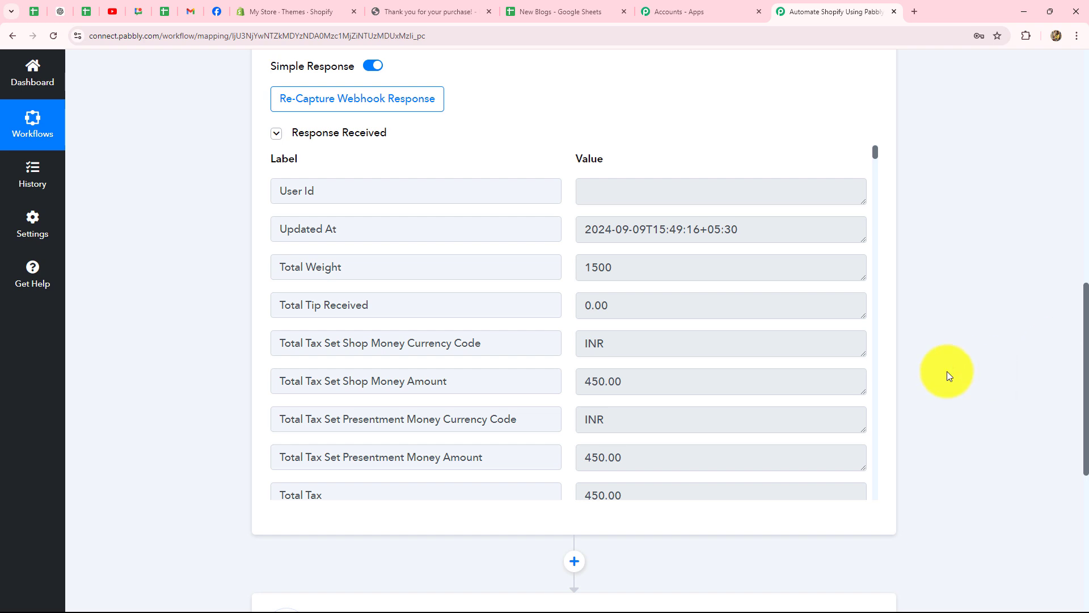
{"action": "scroll", "coordinate": [561, 219], "scroll_direction": "down", "scroll_amount": 1}
{"action": "double_click", "coordinate": [654, 203]}
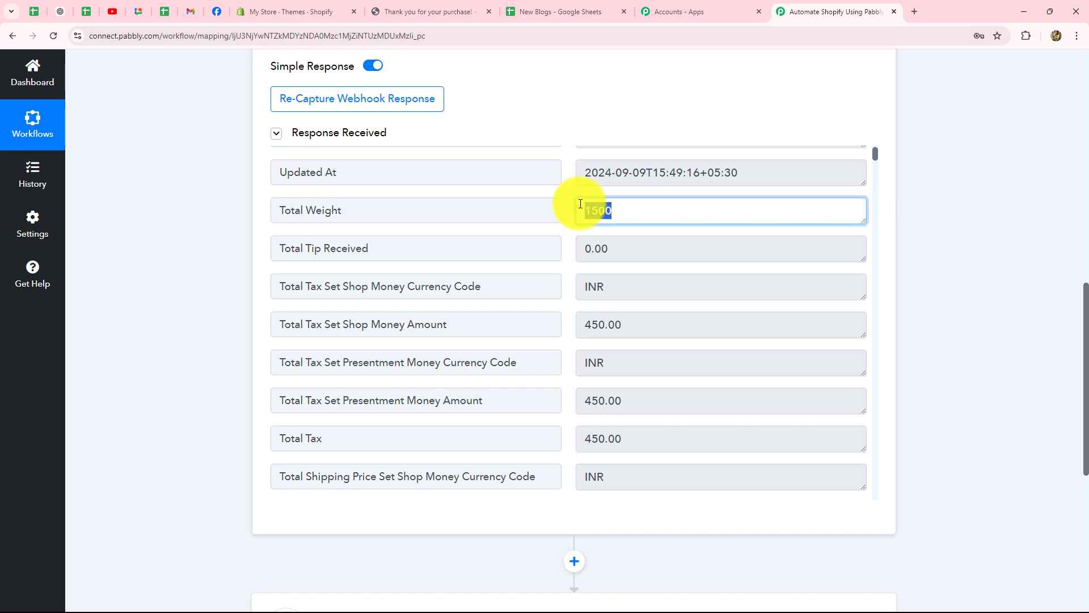
{"action": "double_click", "coordinate": [650, 289]}
{"action": "scroll", "coordinate": [670, 320], "scroll_direction": "down", "scroll_amount": 10}
{"action": "scroll", "coordinate": [653, 321], "scroll_direction": "up", "scroll_amount": 3}
{"action": "scroll", "coordinate": [656, 325], "scroll_direction": "down", "scroll_amount": 3}
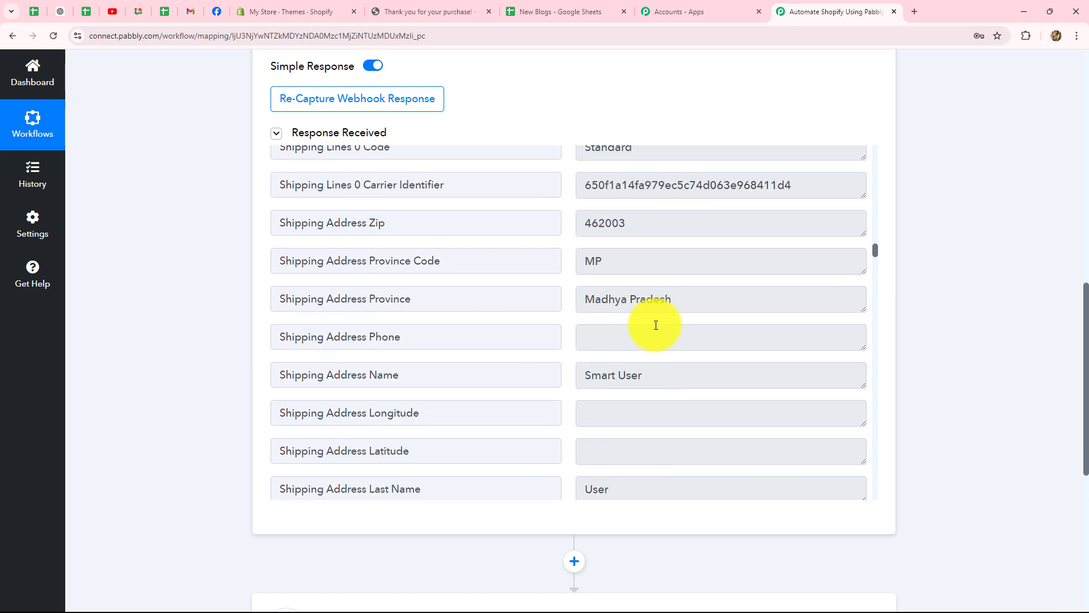
{"action": "scroll", "coordinate": [656, 335], "scroll_direction": "down", "scroll_amount": 3}
Check the captured shipping address name, province, zip and shipping method code
{"action": "double_click", "coordinate": [669, 271]}
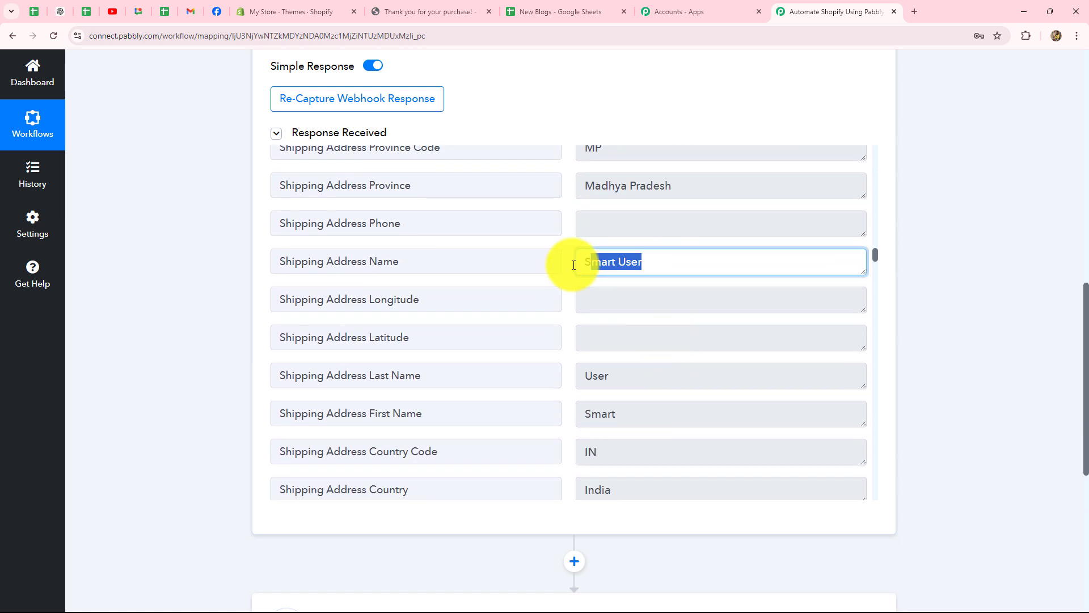
{"action": "scroll", "coordinate": [652, 296], "scroll_direction": "up", "scroll_amount": 3}
{"action": "double_click", "coordinate": [635, 299]}
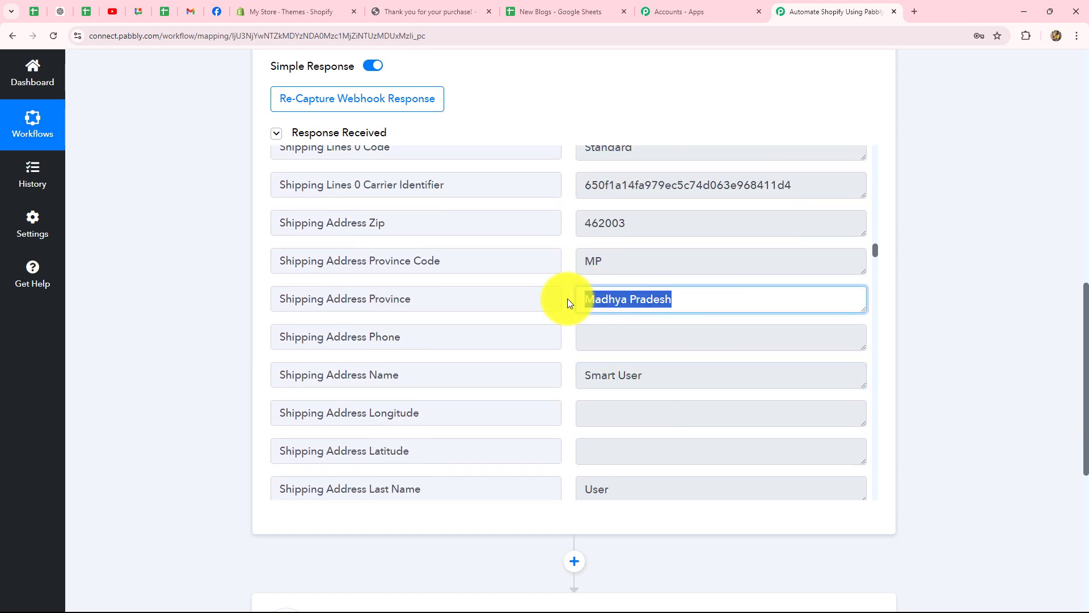
{"action": "double_click", "coordinate": [630, 222]}
{"action": "scroll", "coordinate": [630, 342], "scroll_direction": "up", "scroll_amount": 2}
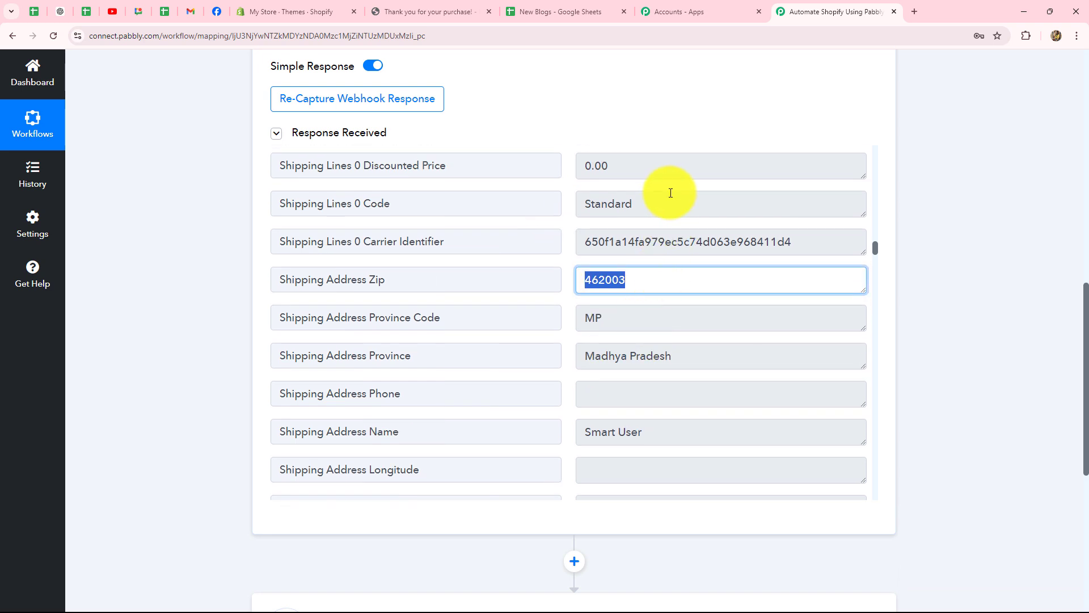
{"action": "double_click", "coordinate": [590, 205]}
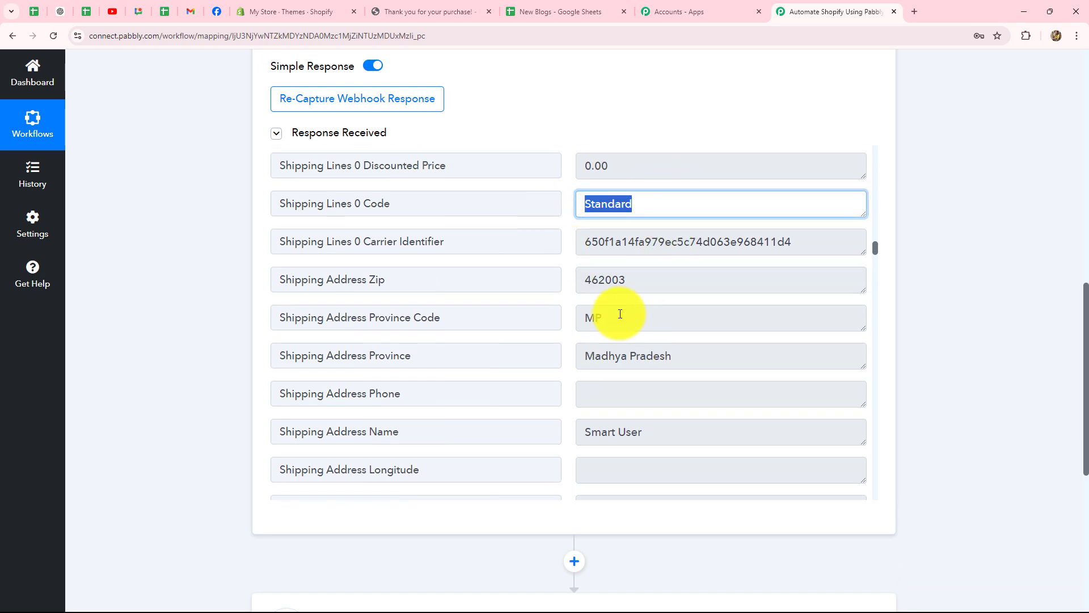
{"action": "scroll", "coordinate": [620, 311], "scroll_direction": "up", "scroll_amount": 4}
{"action": "scroll", "coordinate": [620, 312], "scroll_direction": "down", "scroll_amount": 8}
{"action": "scroll", "coordinate": [620, 314], "scroll_direction": "down", "scroll_amount": 8}
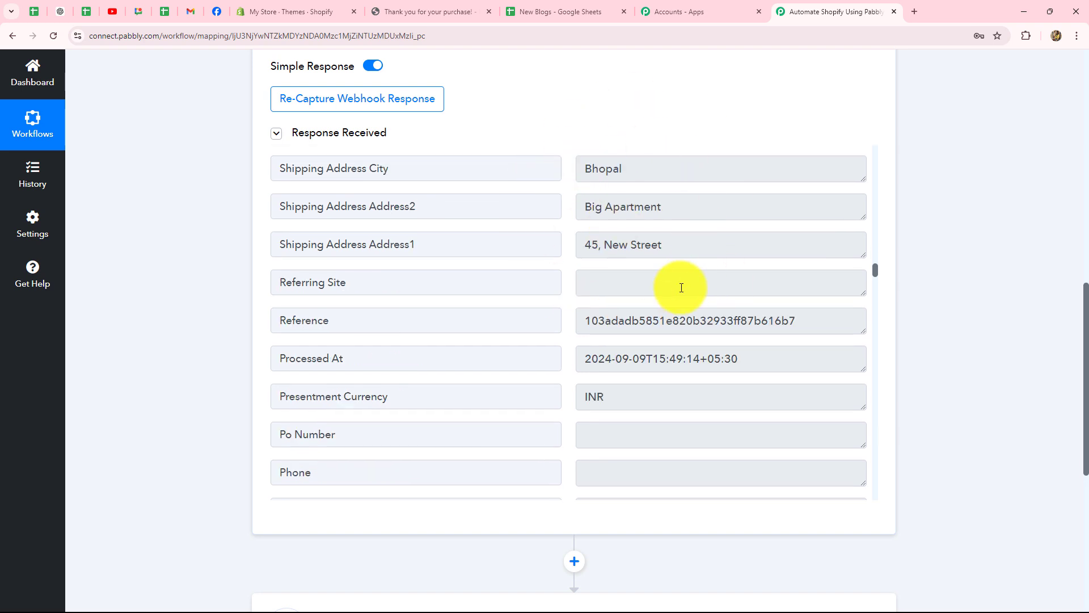
{"action": "scroll", "coordinate": [677, 289], "scroll_direction": "down", "scroll_amount": 5}
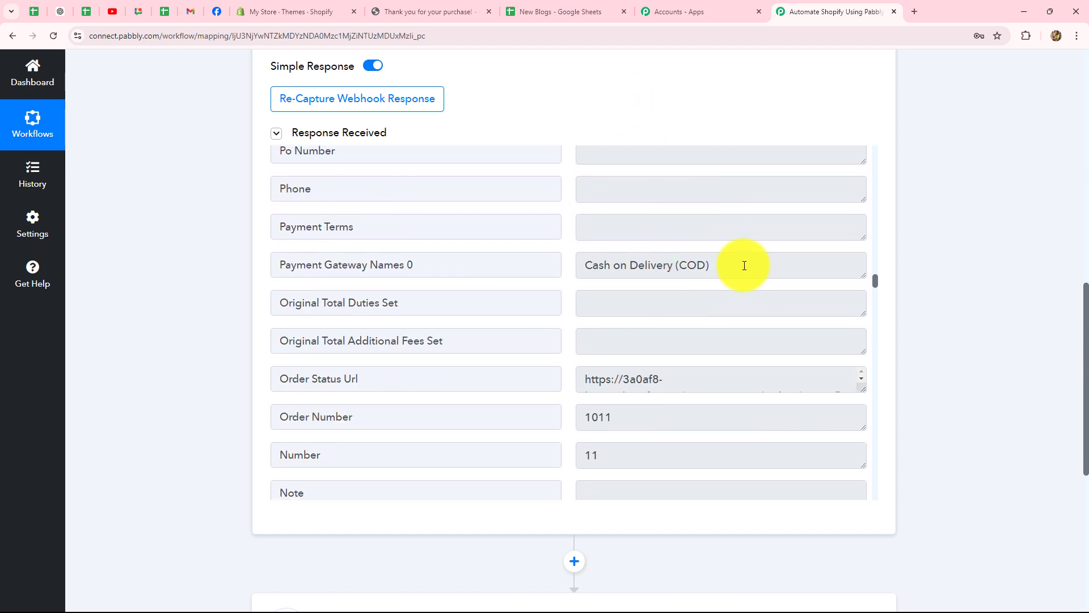
Verify the payment gateway and the Chair line item priced at 2500.00
{"action": "triple_click", "coordinate": [746, 266]}
{"action": "scroll", "coordinate": [655, 356], "scroll_direction": "down", "scroll_amount": 7}
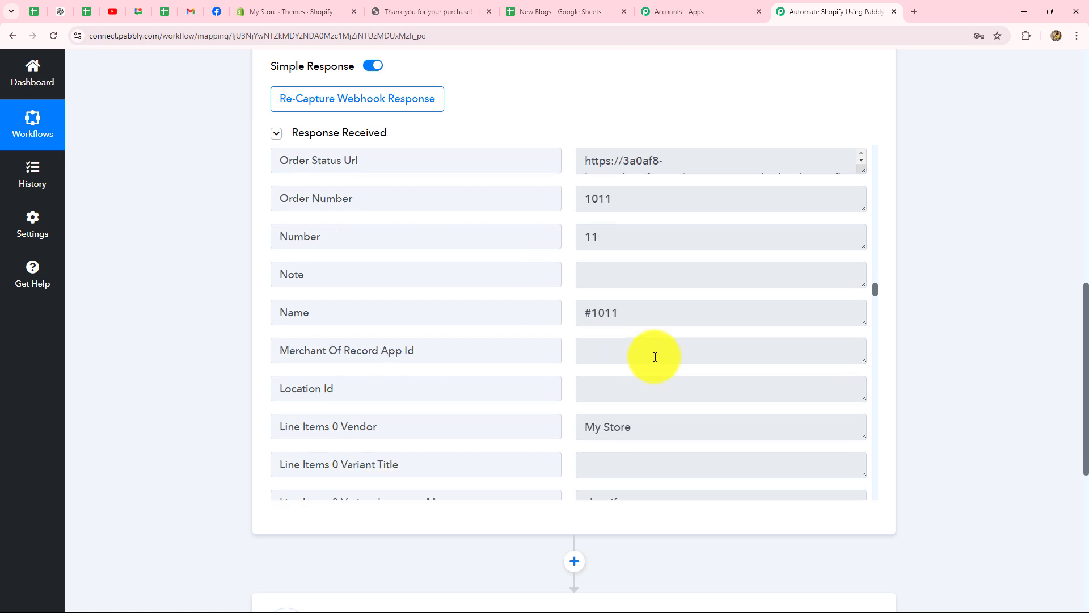
{"action": "scroll", "coordinate": [655, 356], "scroll_direction": "down", "scroll_amount": 15}
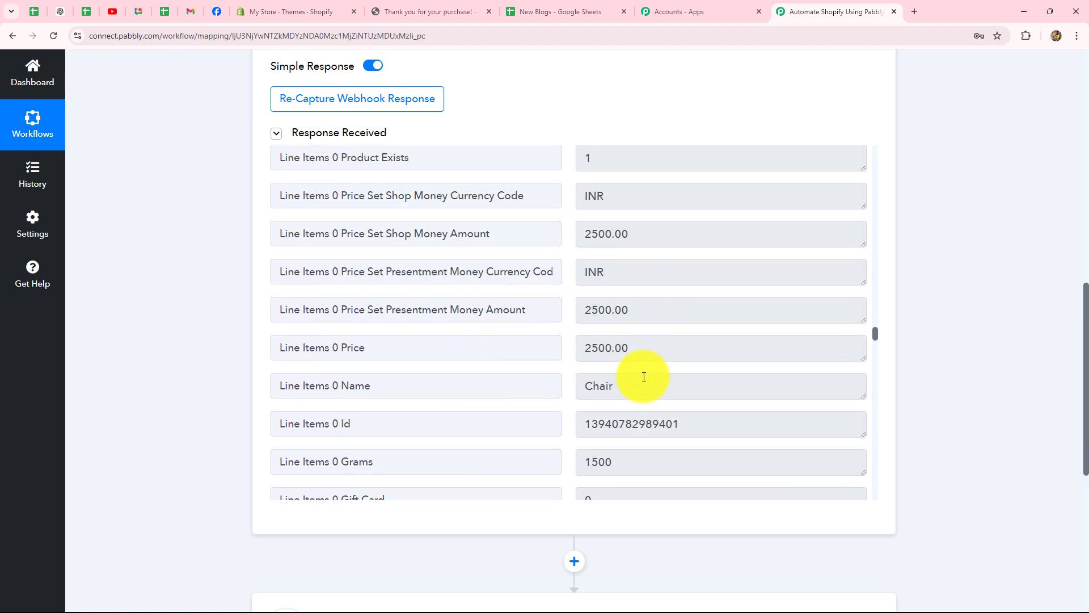
{"action": "triple_click", "coordinate": [580, 385]}
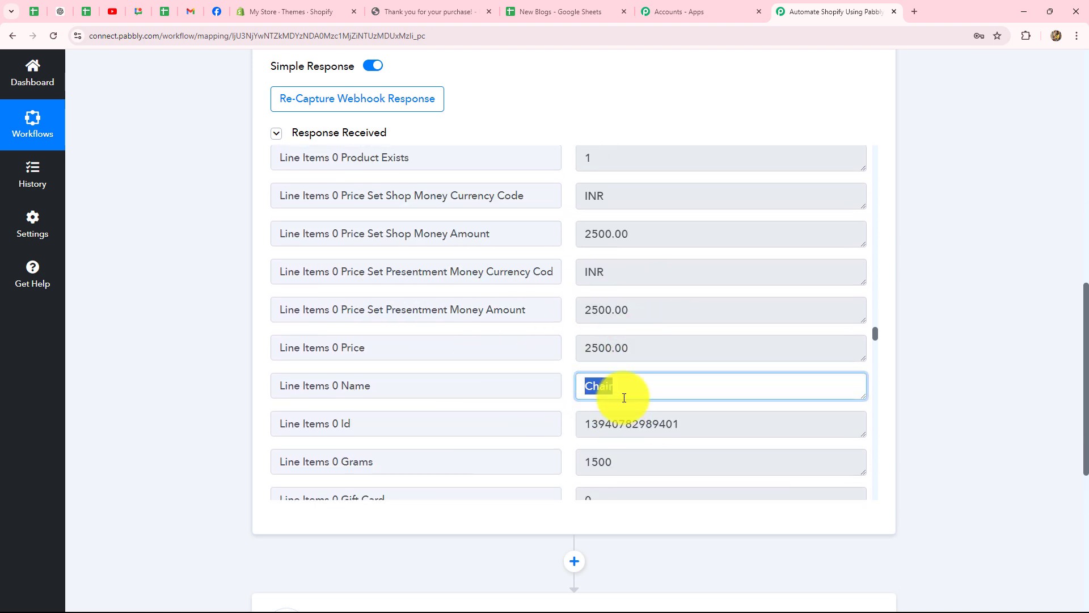
{"action": "left_click_drag", "start_coordinate": [638, 348], "coordinate": [562, 347]}
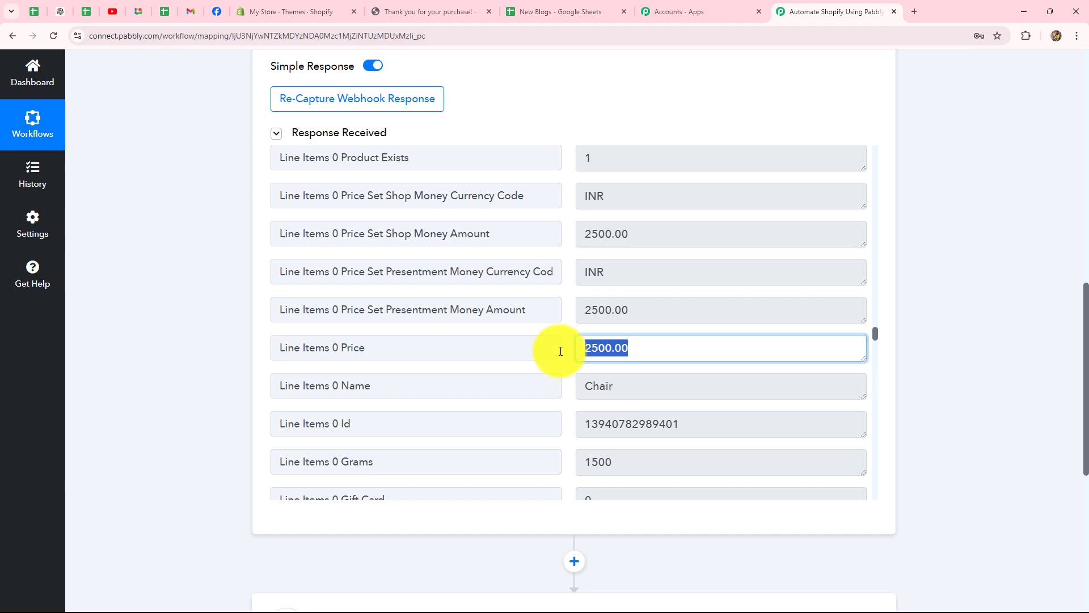
{"action": "scroll", "coordinate": [937, 346], "scroll_direction": "down", "scroll_amount": 12}
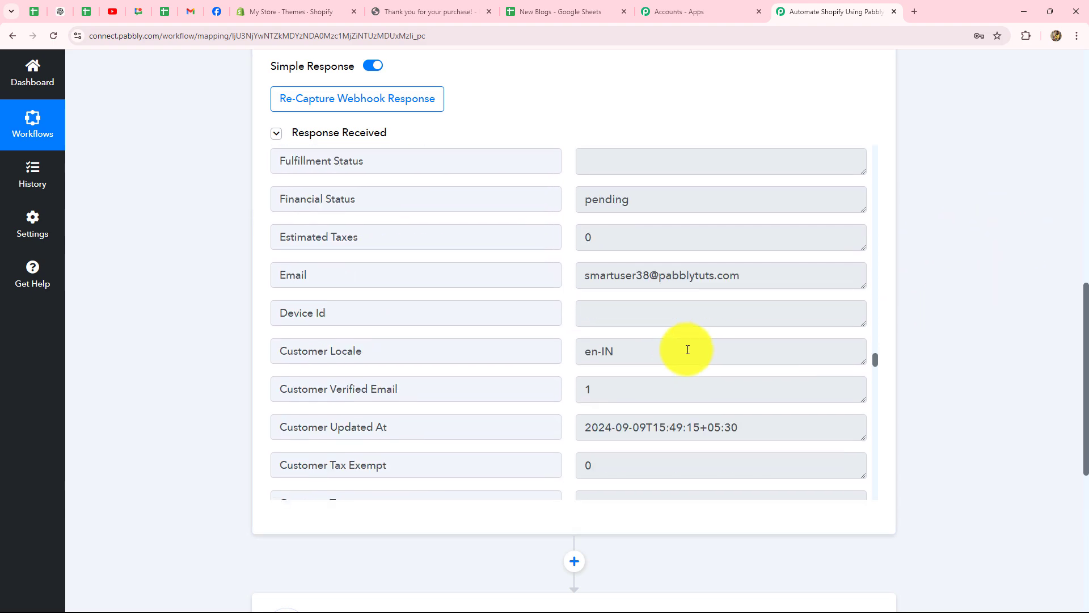
{"action": "scroll", "coordinate": [965, 367], "scroll_direction": "up", "scroll_amount": 15}
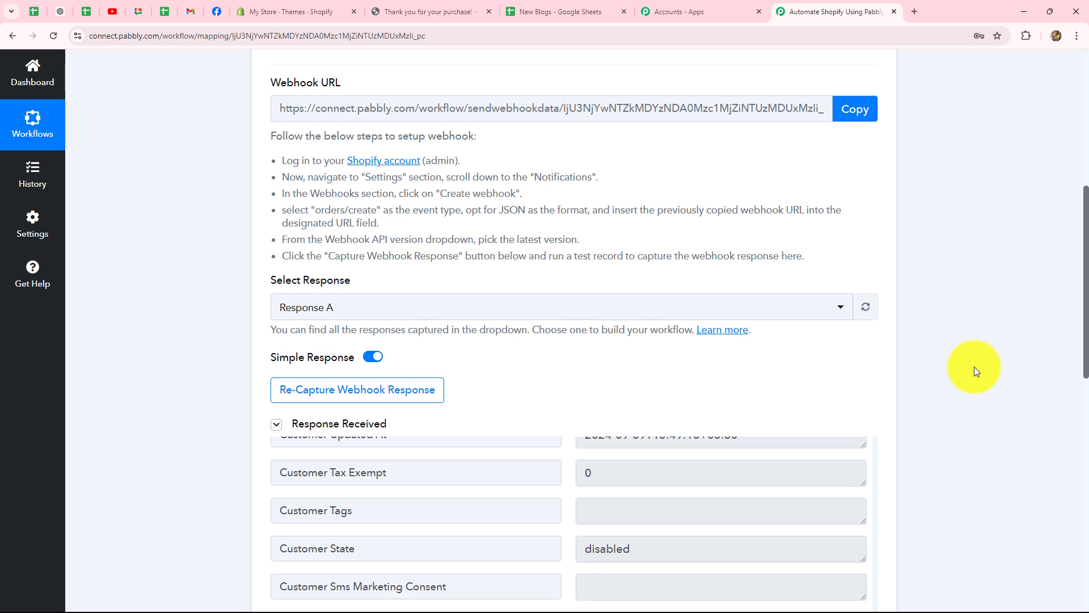
{"action": "scroll", "coordinate": [975, 367], "scroll_direction": "down", "scroll_amount": 12}
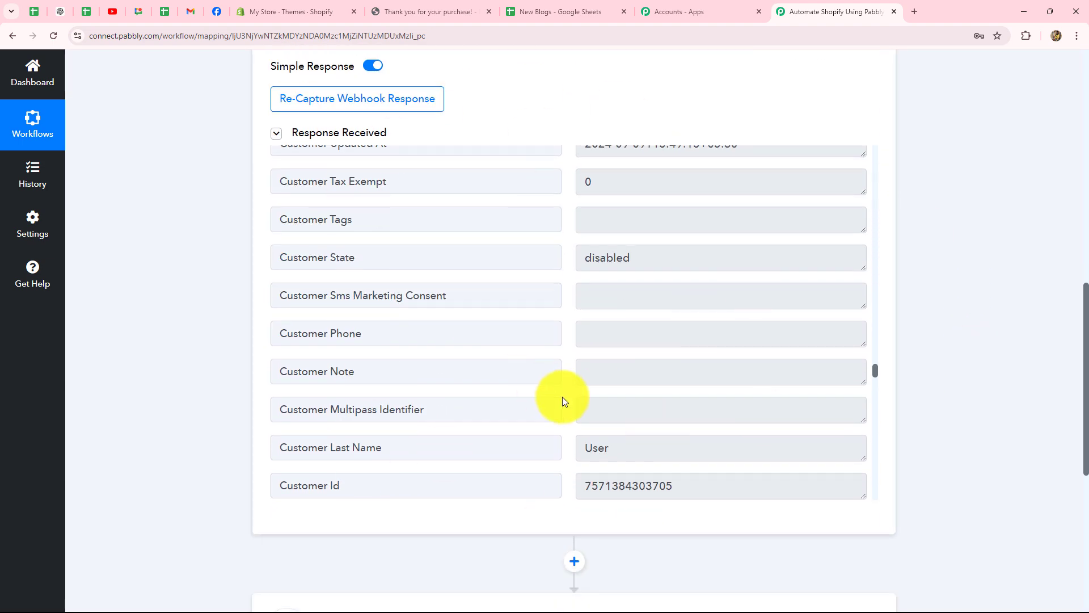
{"action": "scroll", "coordinate": [687, 409], "scroll_direction": "up", "scroll_amount": 20}
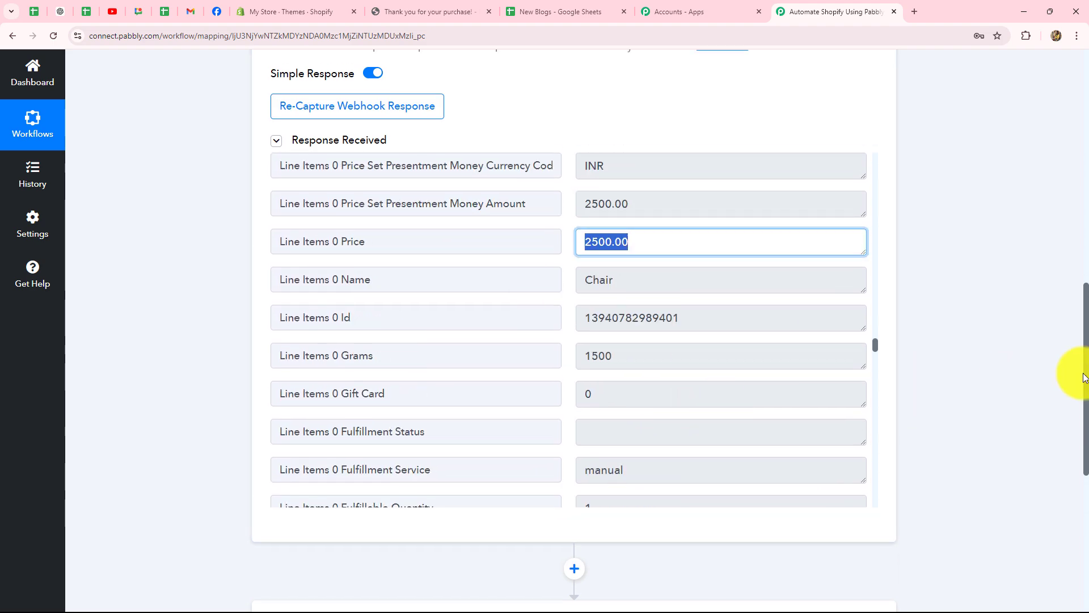
{"action": "scroll", "coordinate": [1084, 375], "scroll_direction": "up", "scroll_amount": 10}
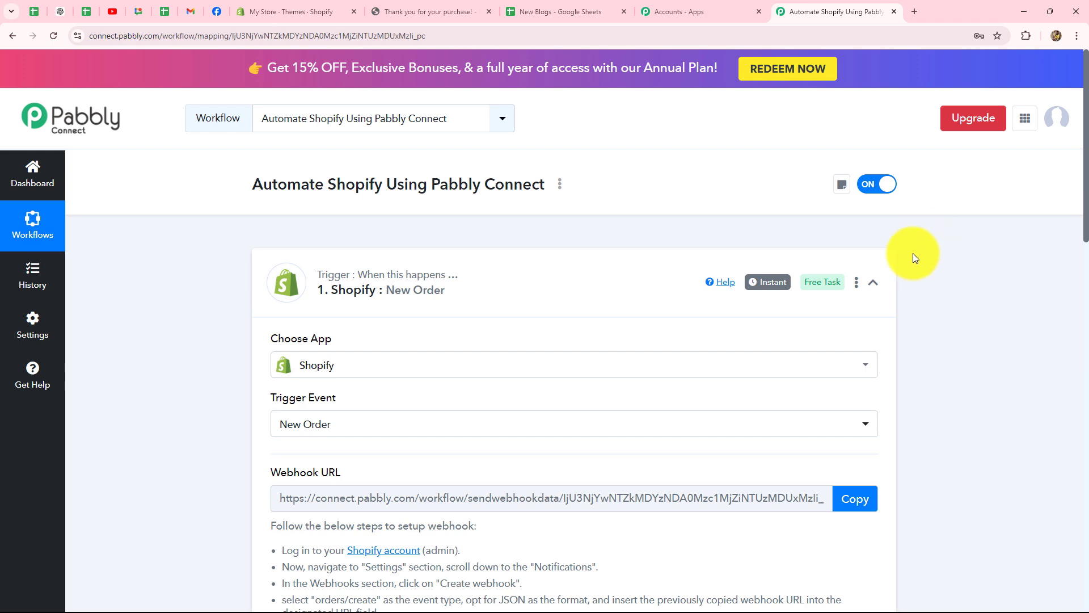
Collapse the Shopify New Order trigger, briefly re-expand it to review, then collapse it again
{"action": "left_click", "coordinate": [872, 282]}
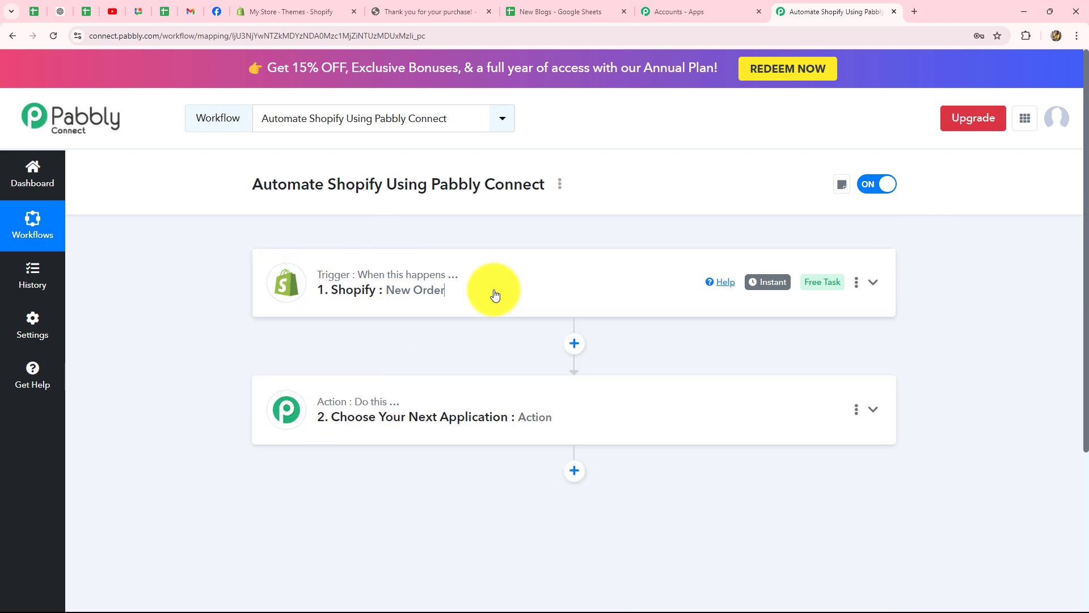
{"action": "left_click", "coordinate": [495, 293]}
{"action": "scroll", "coordinate": [257, 310], "scroll_direction": "down", "scroll_amount": 2}
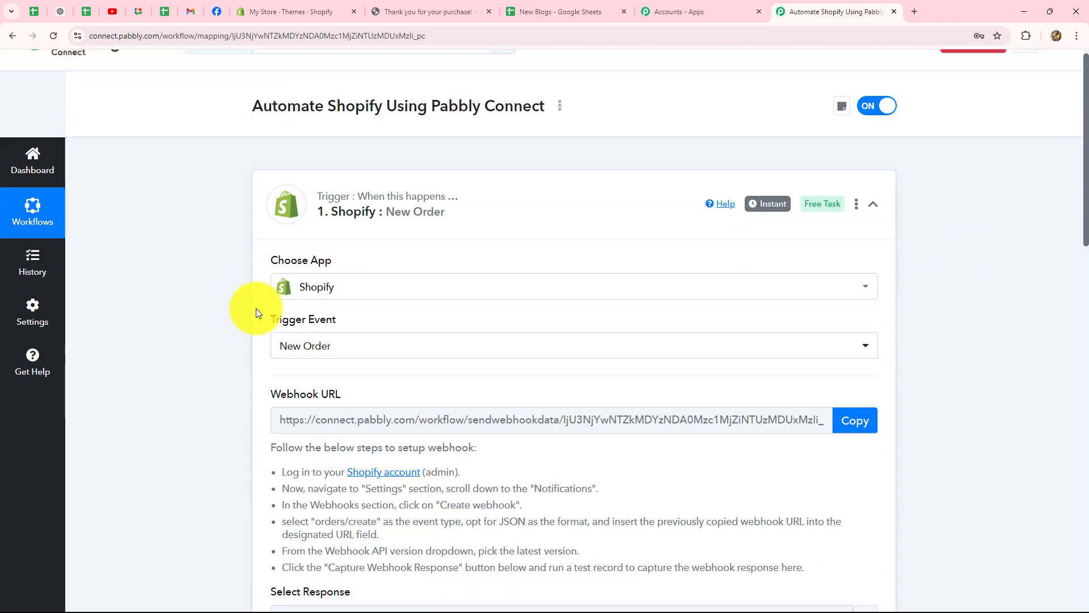
{"action": "scroll", "coordinate": [256, 308], "scroll_direction": "down", "scroll_amount": 3}
{"action": "scroll", "coordinate": [151, 322], "scroll_direction": "down", "scroll_amount": 4}
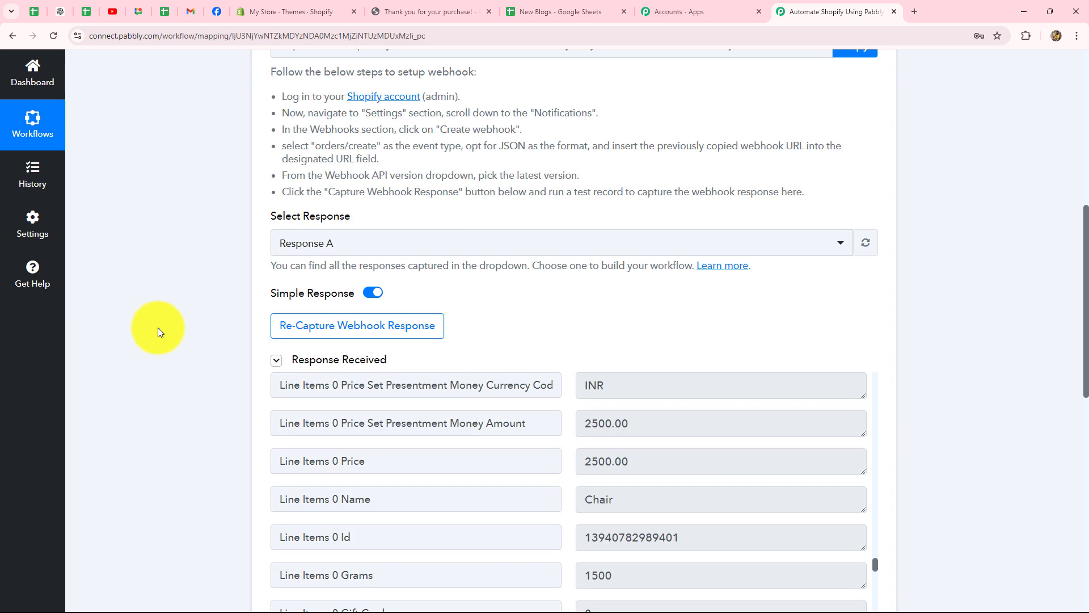
{"action": "scroll", "coordinate": [159, 329], "scroll_direction": "down", "scroll_amount": 4}
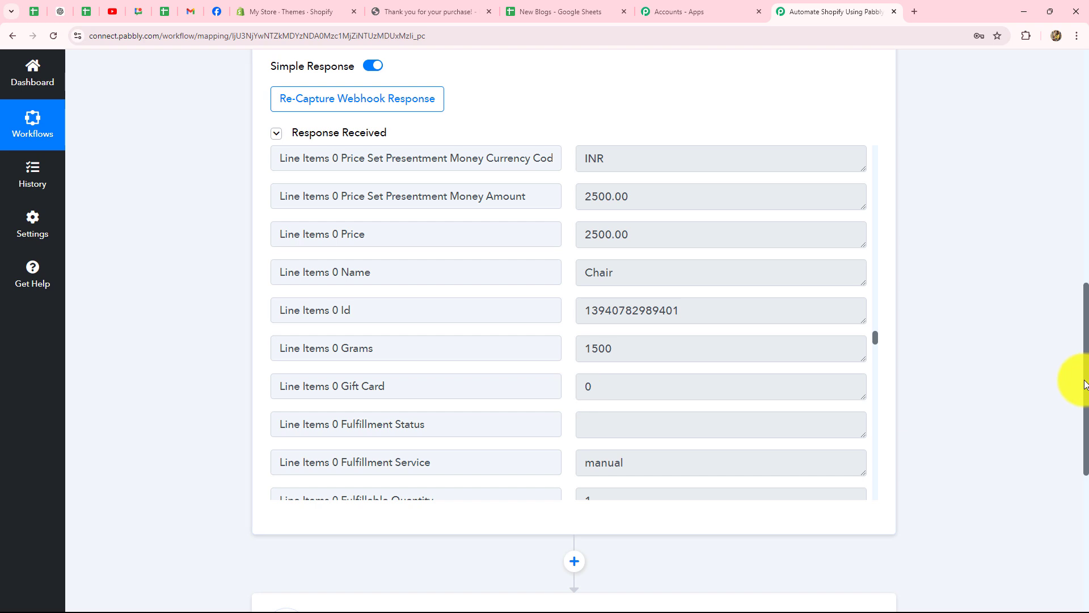
{"action": "scroll", "coordinate": [1081, 381], "scroll_direction": "down", "scroll_amount": 5}
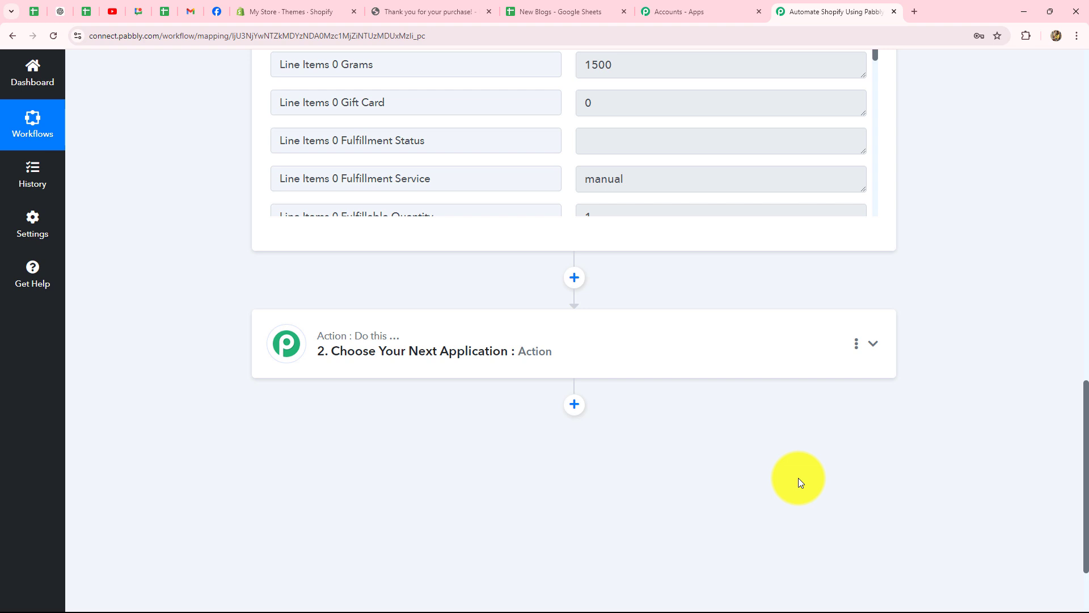
{"action": "scroll", "coordinate": [986, 451], "scroll_direction": "up", "scroll_amount": 15}
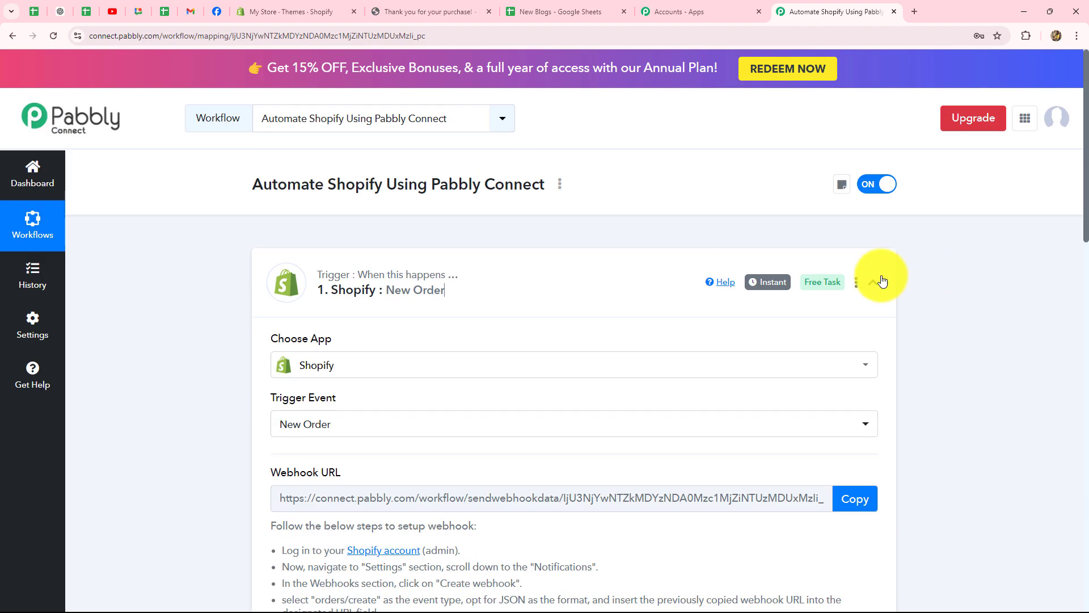
{"action": "left_click", "coordinate": [873, 281]}
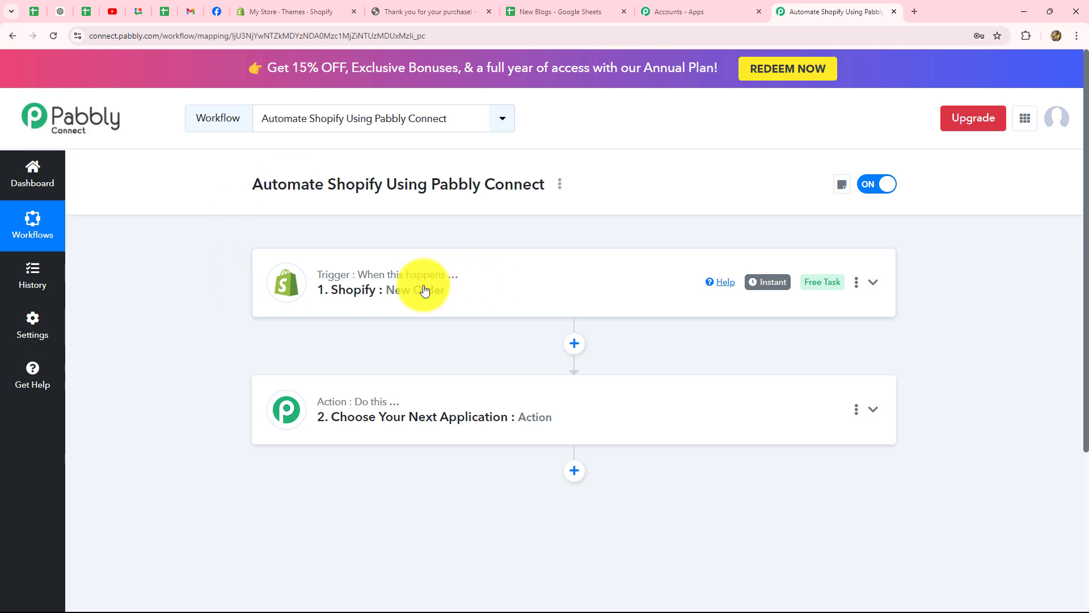
Expand the trigger and review its Trigger Event list, leaving New Order unchanged
{"action": "left_click", "coordinate": [421, 287]}
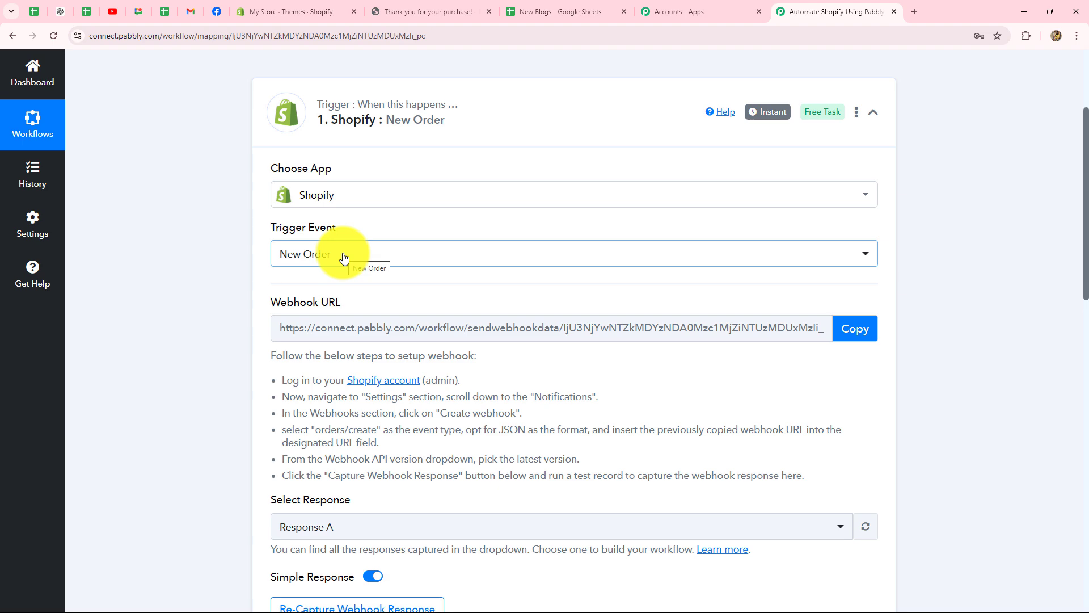
{"action": "left_click", "coordinate": [344, 257]}
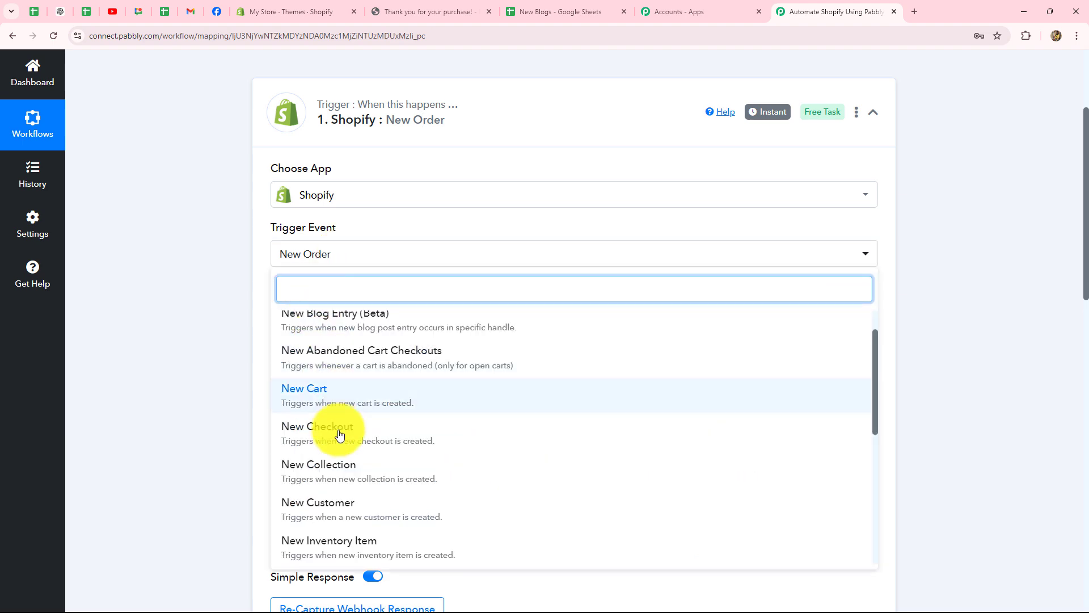
{"action": "left_click", "coordinate": [145, 335]}
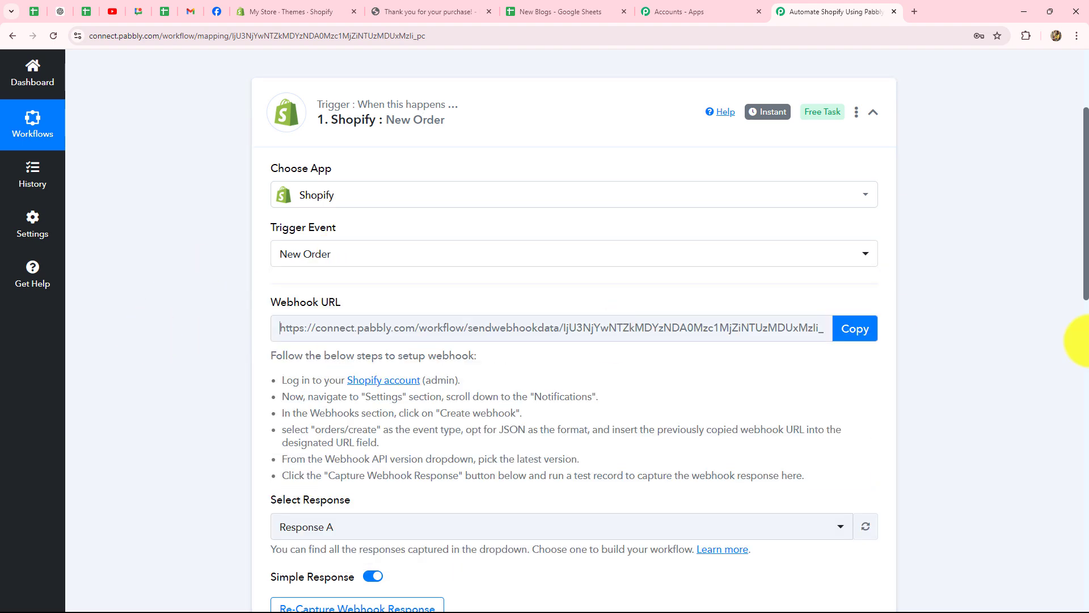
{"action": "scroll", "coordinate": [872, 276], "scroll_direction": "up", "scroll_amount": 3}
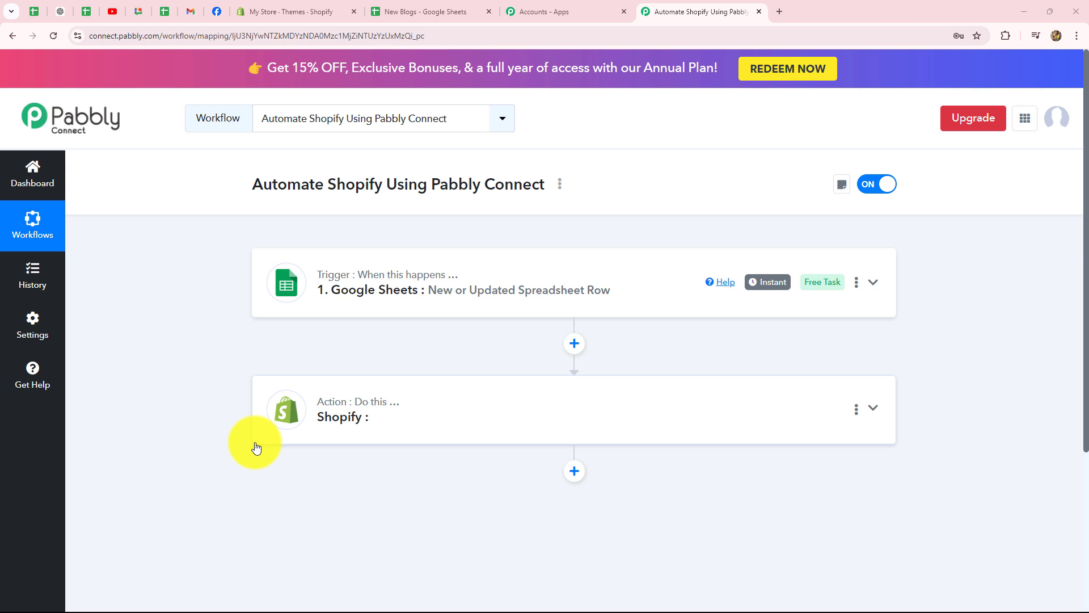
Go via the Shopify admin to the 'New Blogs - Google Sheets' spreadsheet
{"action": "left_click", "coordinate": [264, 11]}
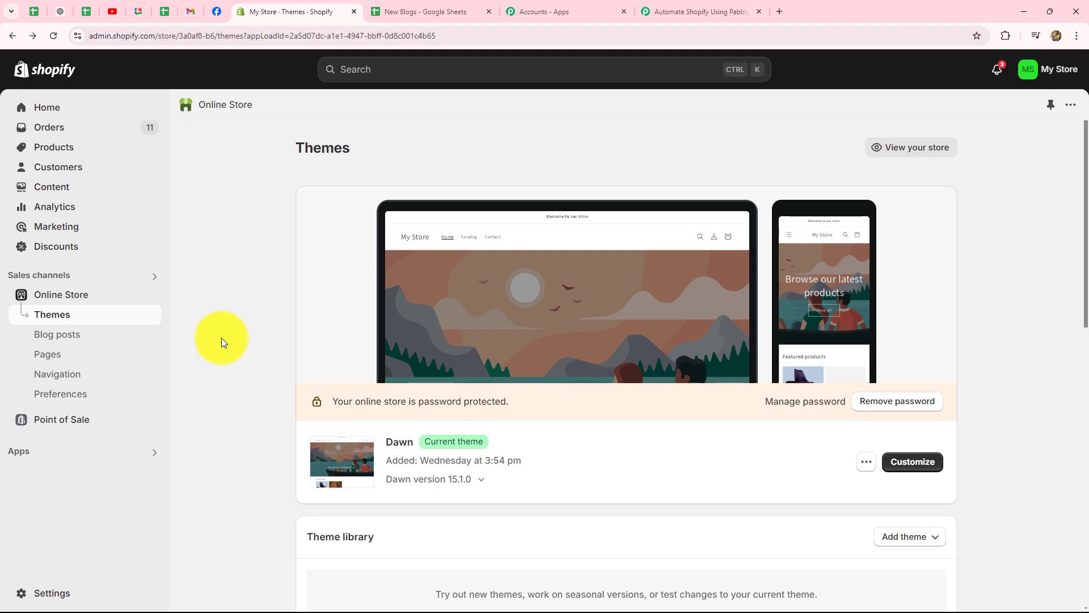
{"action": "left_click", "coordinate": [426, 12]}
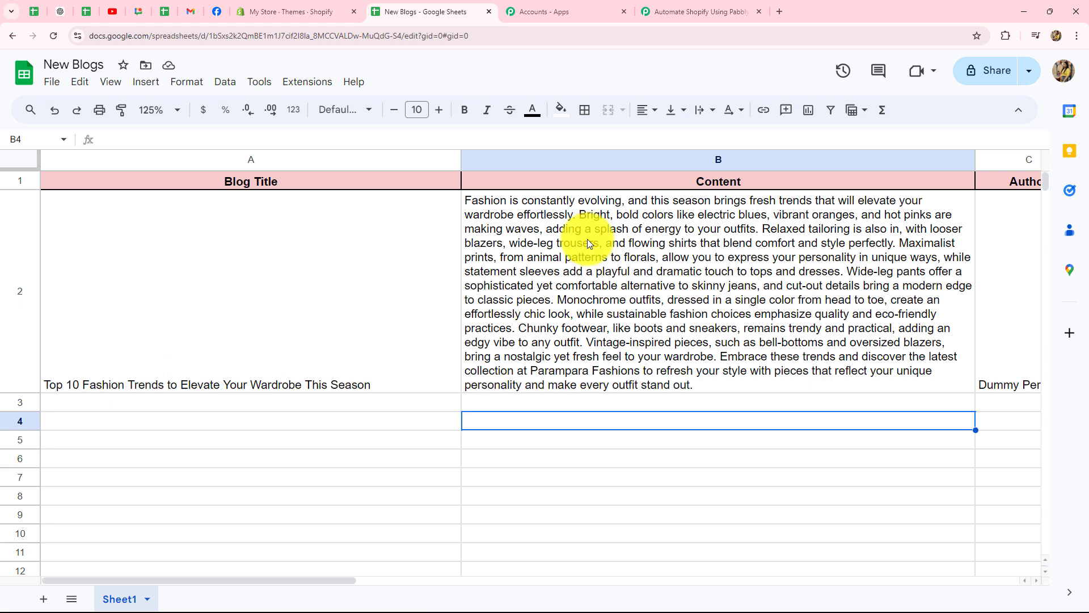
Scroll the New Blogs sheet right to the Author column, then return to the Pabbly workflow
{"action": "left_click_drag", "start_coordinate": [315, 581], "coordinate": [278, 567]}
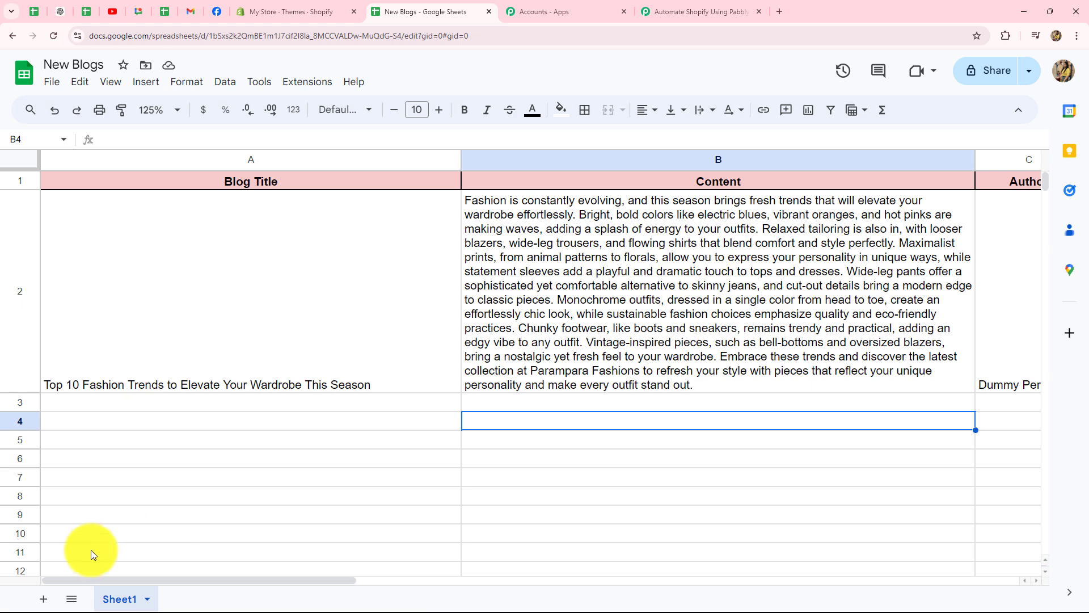
{"action": "left_click_drag", "start_coordinate": [97, 580], "coordinate": [192, 560]}
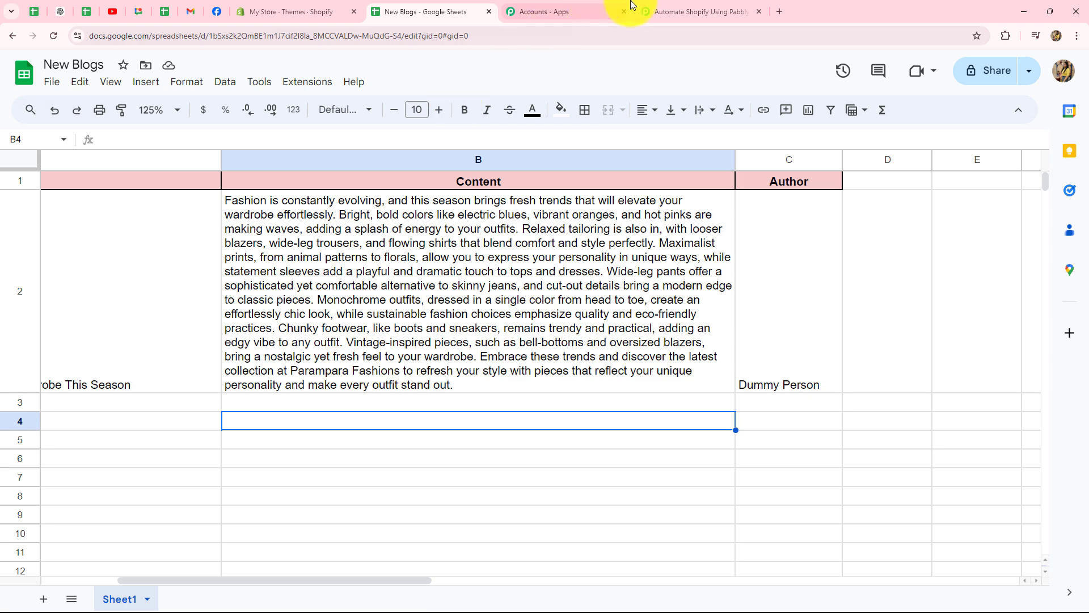
{"action": "left_click", "coordinate": [680, 11]}
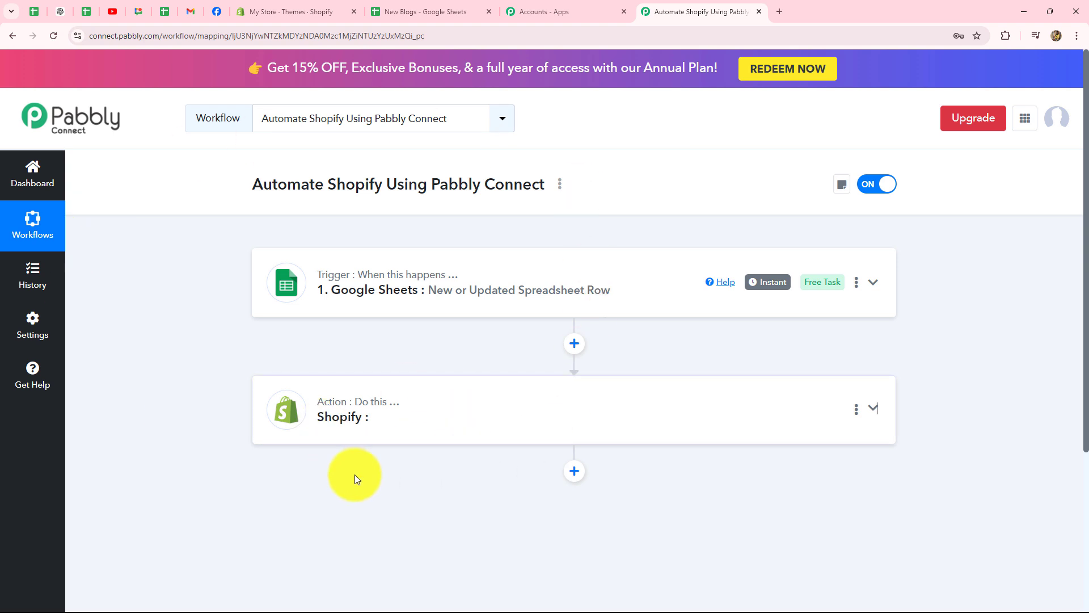
Expand the Google Sheets trigger's response and compare it with the New Blogs sheet row
{"action": "left_click", "coordinate": [500, 270]}
{"action": "scroll", "coordinate": [952, 308], "scroll_direction": "down", "scroll_amount": 7}
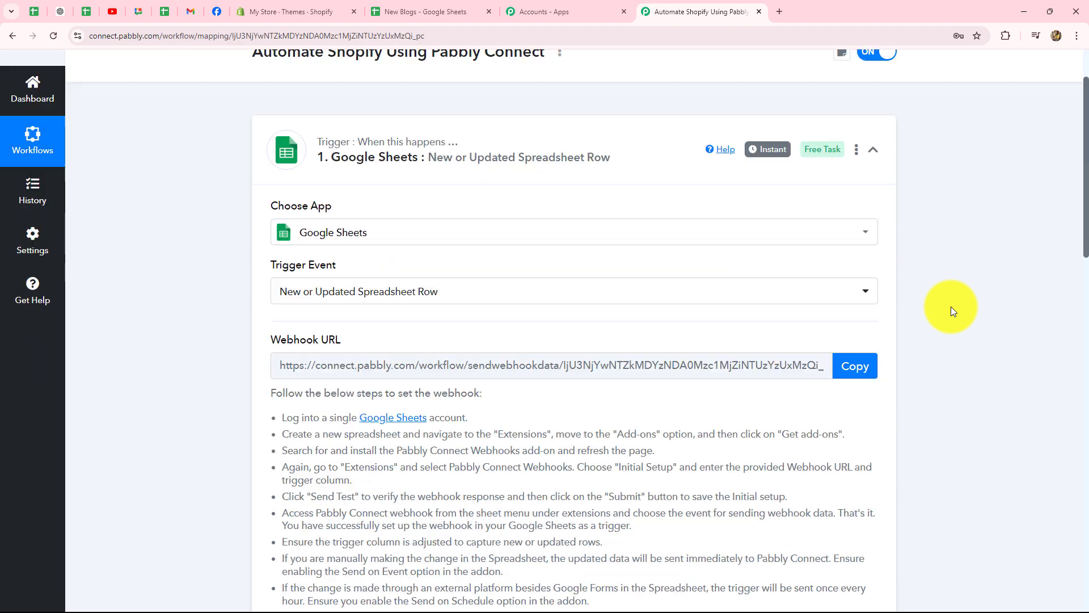
{"action": "scroll", "coordinate": [952, 309], "scroll_direction": "down", "scroll_amount": 6}
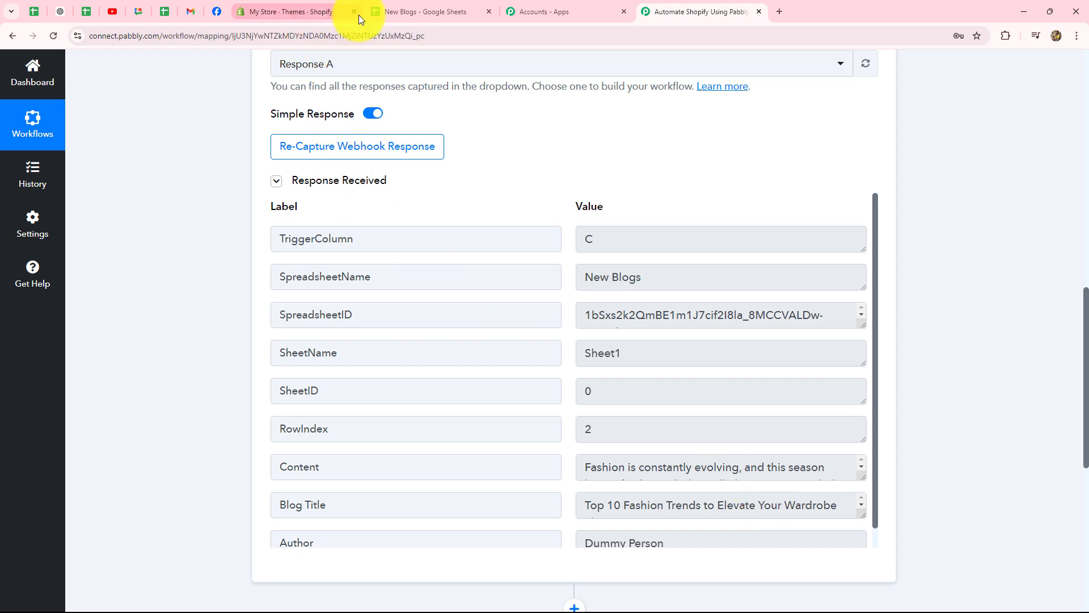
{"action": "left_click", "coordinate": [393, 10]}
{"action": "left_click_drag", "start_coordinate": [227, 582], "coordinate": [74, 489]}
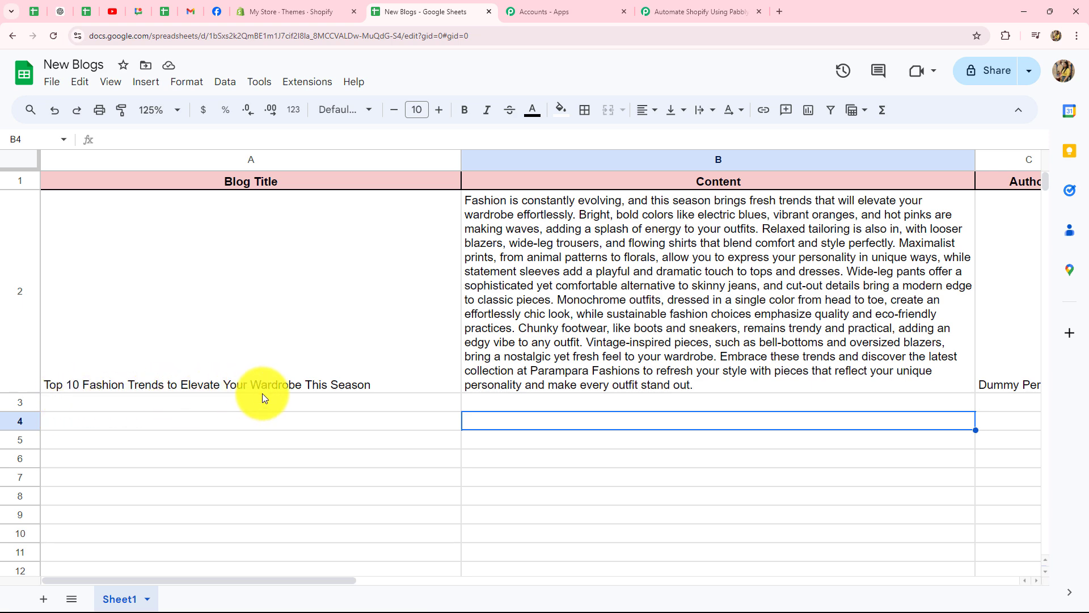
{"action": "left_click_drag", "start_coordinate": [231, 583], "coordinate": [279, 567]}
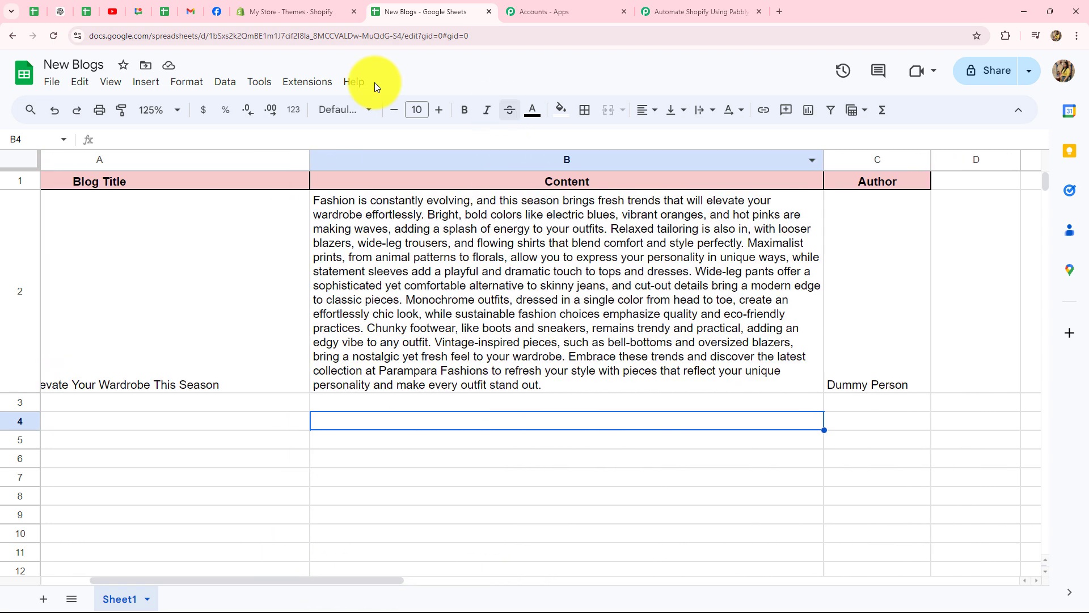
{"action": "left_click", "coordinate": [702, 15]}
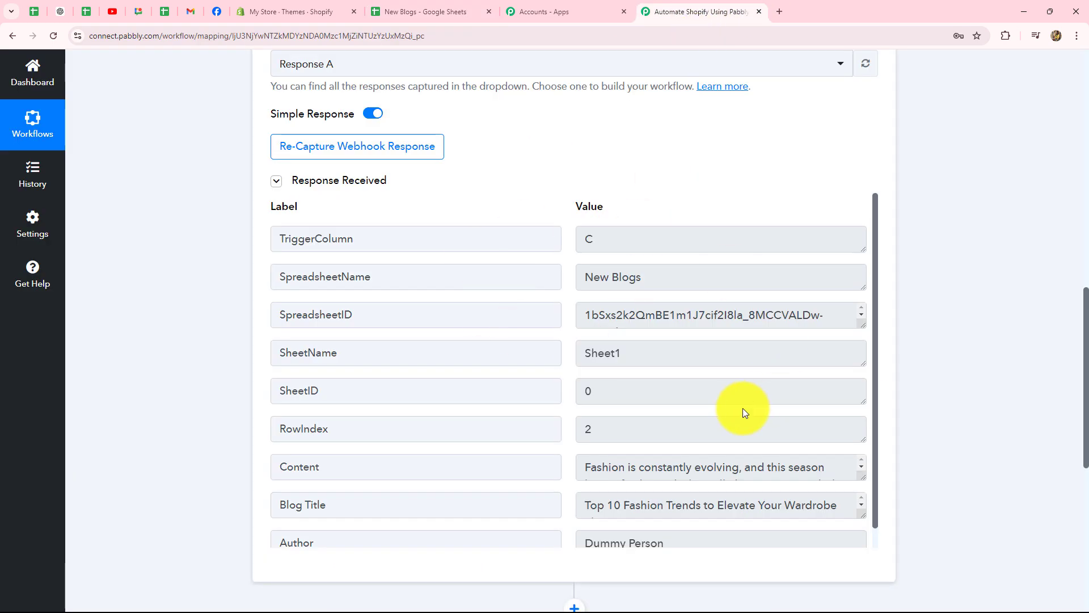
Inspect the captured Content value, then expand the Shopify action step
{"action": "scroll", "coordinate": [987, 387], "scroll_direction": "down", "scroll_amount": 5}
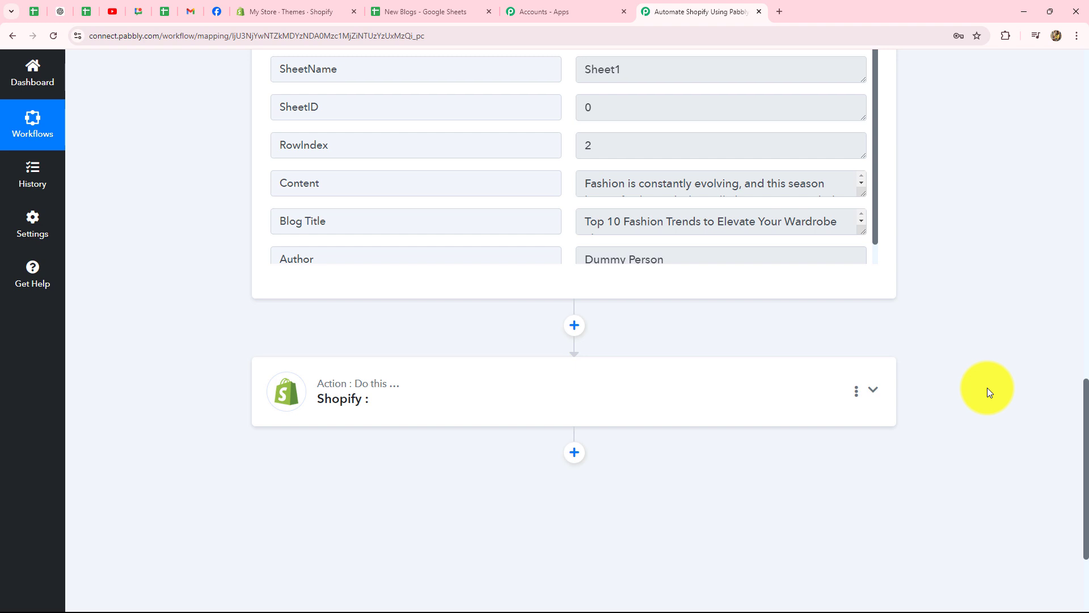
{"action": "scroll", "coordinate": [987, 386], "scroll_direction": "up", "scroll_amount": 3}
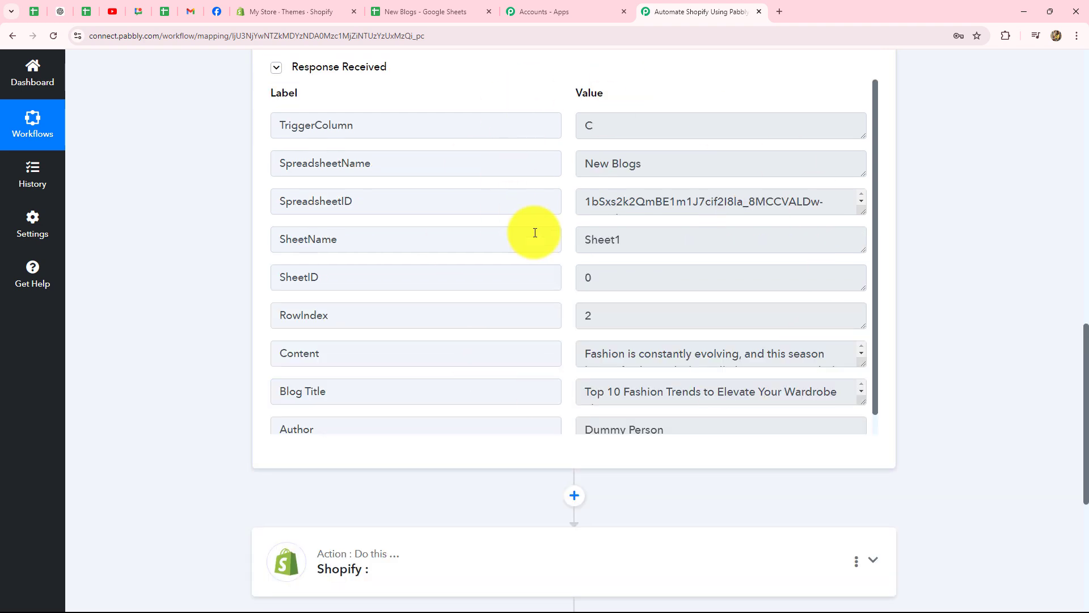
{"action": "left_click", "coordinate": [819, 352]}
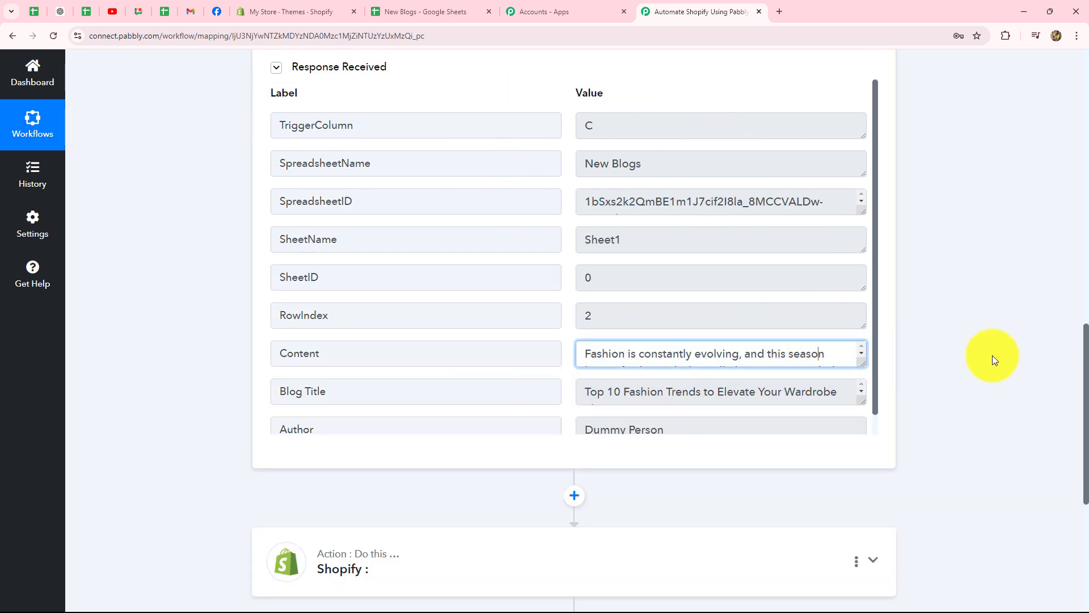
{"action": "scroll", "coordinate": [993, 355], "scroll_direction": "down", "scroll_amount": 5}
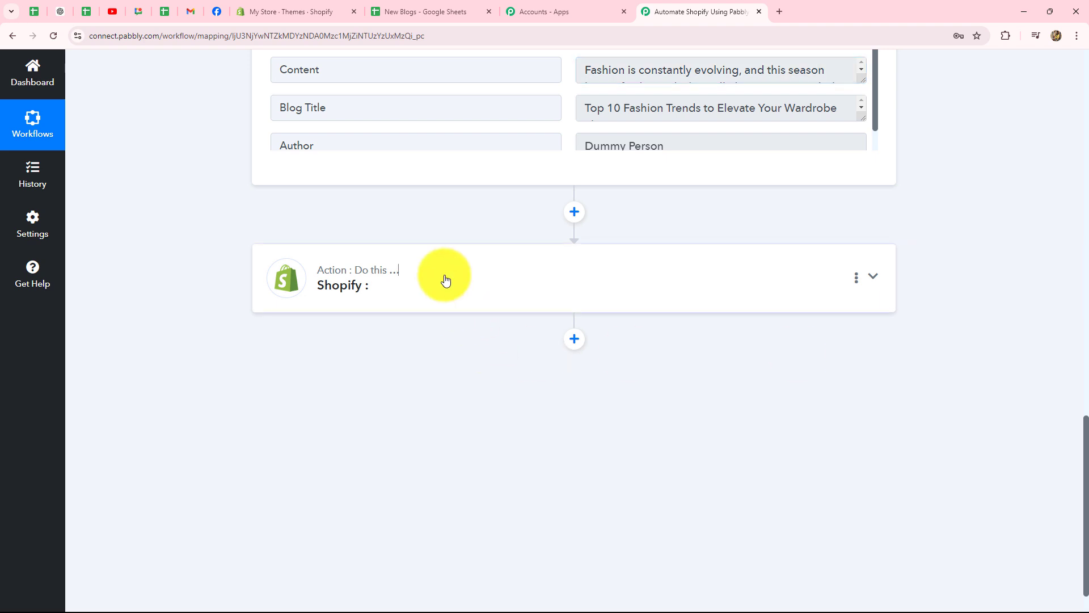
{"action": "left_click", "coordinate": [445, 278]}
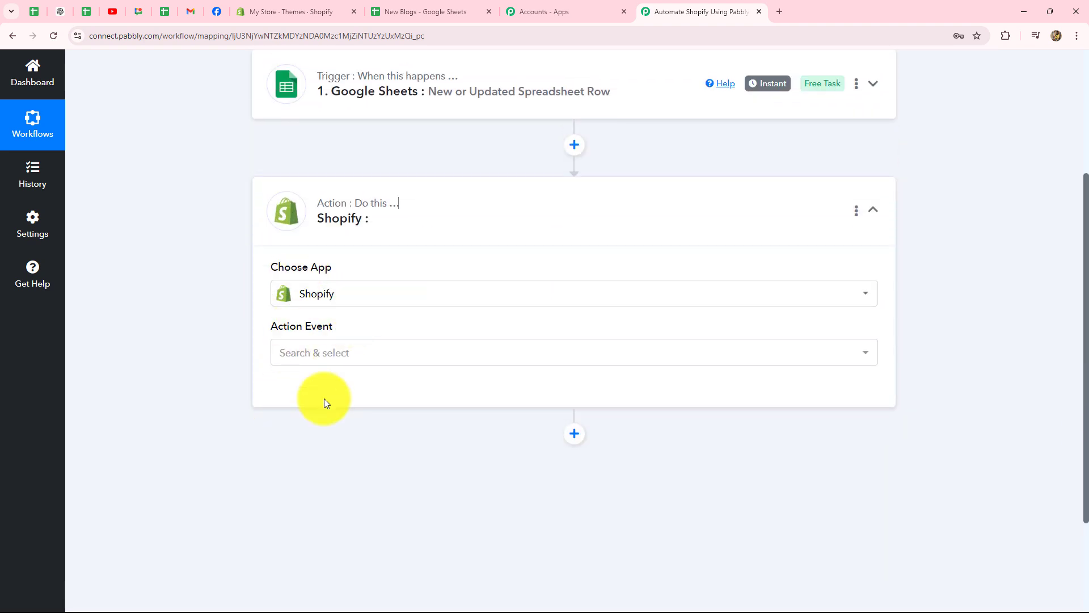
Set the Shopify action event to Create Blog Entry
{"action": "left_click", "coordinate": [345, 354]}
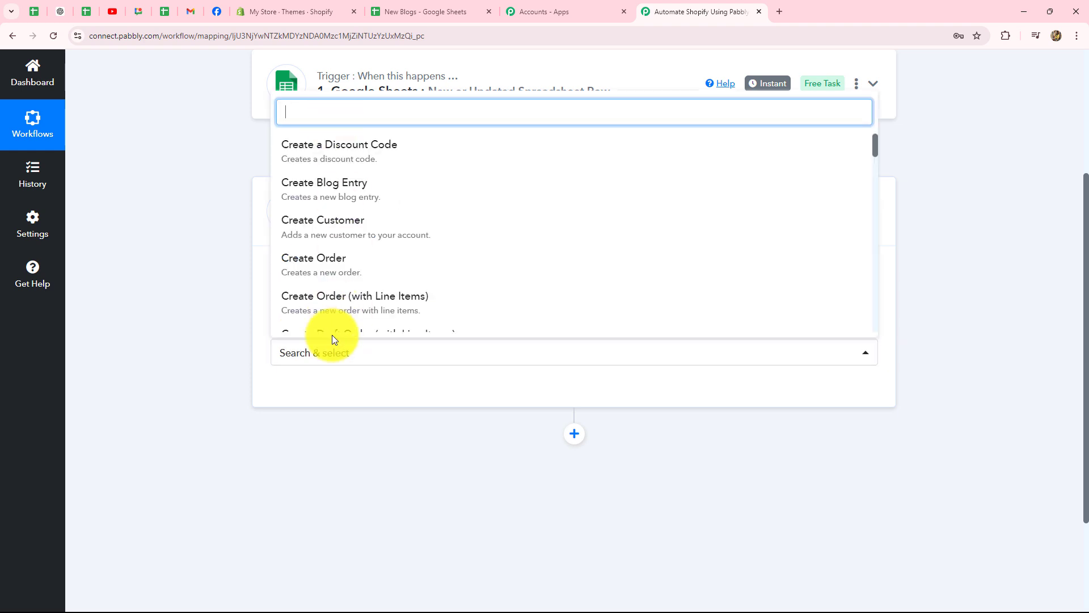
{"action": "scroll", "coordinate": [346, 281], "scroll_direction": "down", "scroll_amount": 3}
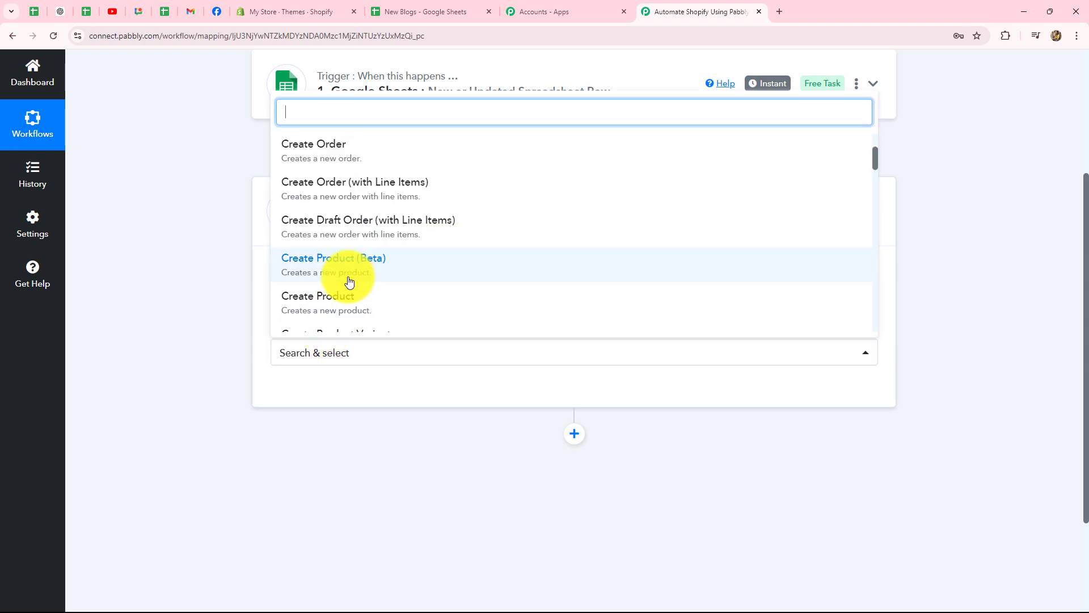
{"action": "scroll", "coordinate": [349, 282], "scroll_direction": "down", "scroll_amount": 3}
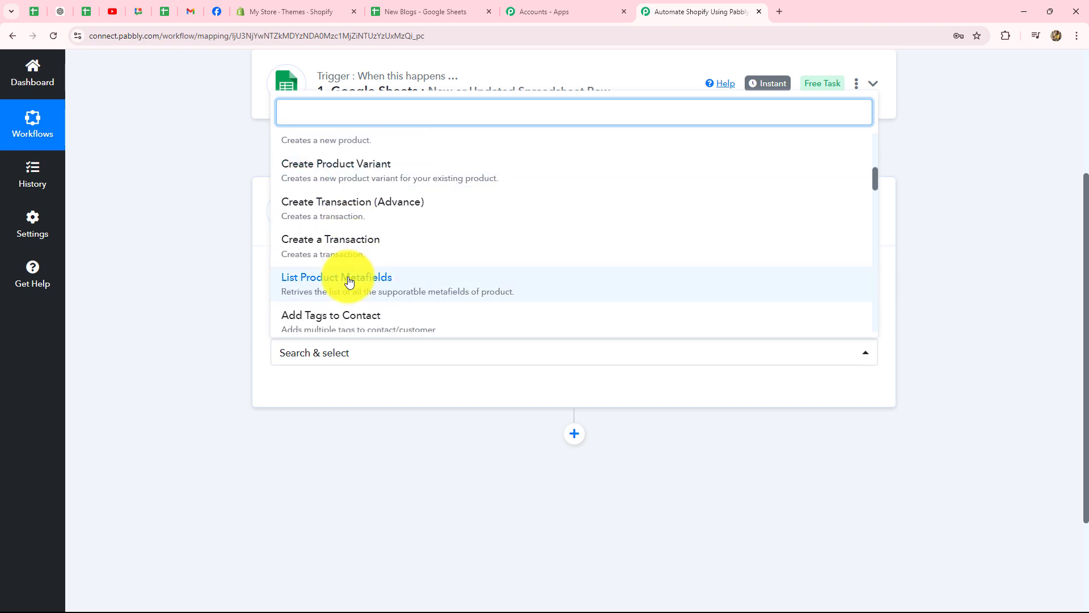
{"action": "scroll", "coordinate": [348, 282], "scroll_direction": "down", "scroll_amount": 3}
{"action": "scroll", "coordinate": [349, 282], "scroll_direction": "up", "scroll_amount": 3}
{"action": "scroll", "coordinate": [349, 282], "scroll_direction": "up", "scroll_amount": 5}
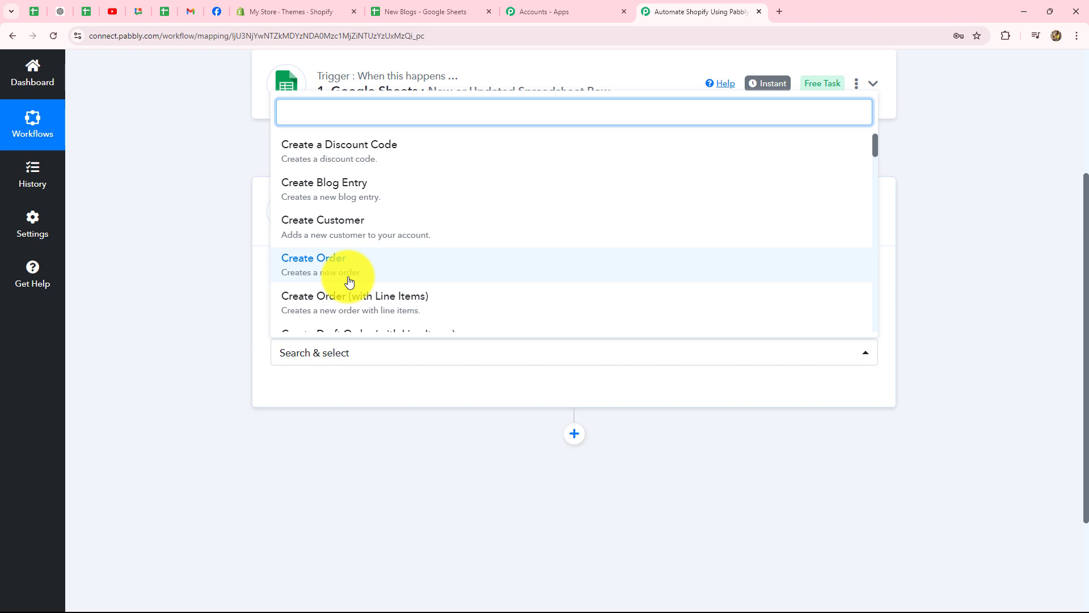
{"action": "scroll", "coordinate": [382, 198], "scroll_direction": "up", "scroll_amount": 3}
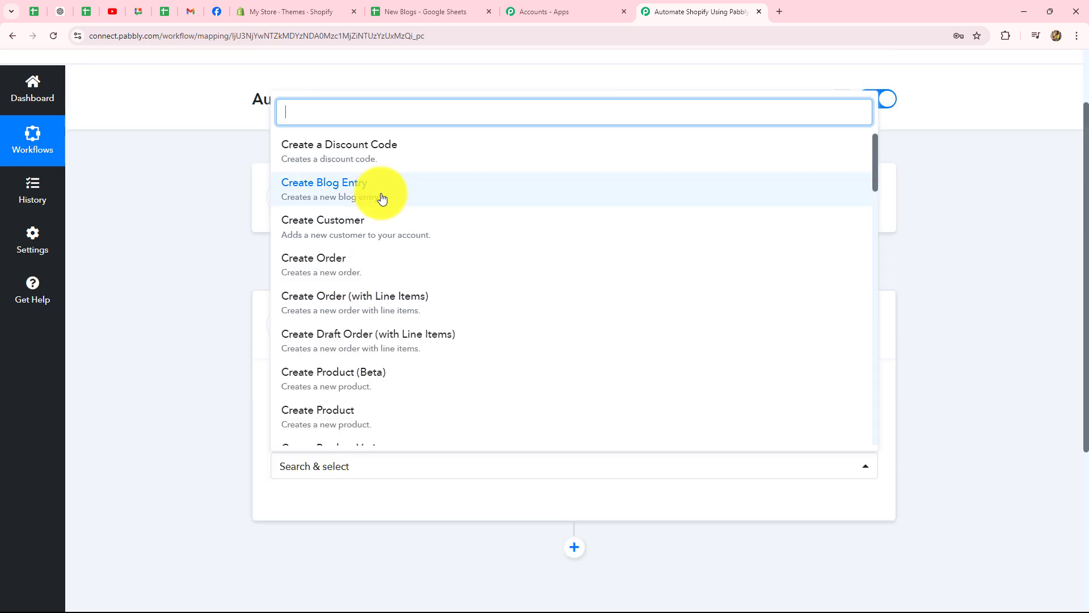
{"action": "left_click", "coordinate": [382, 198]}
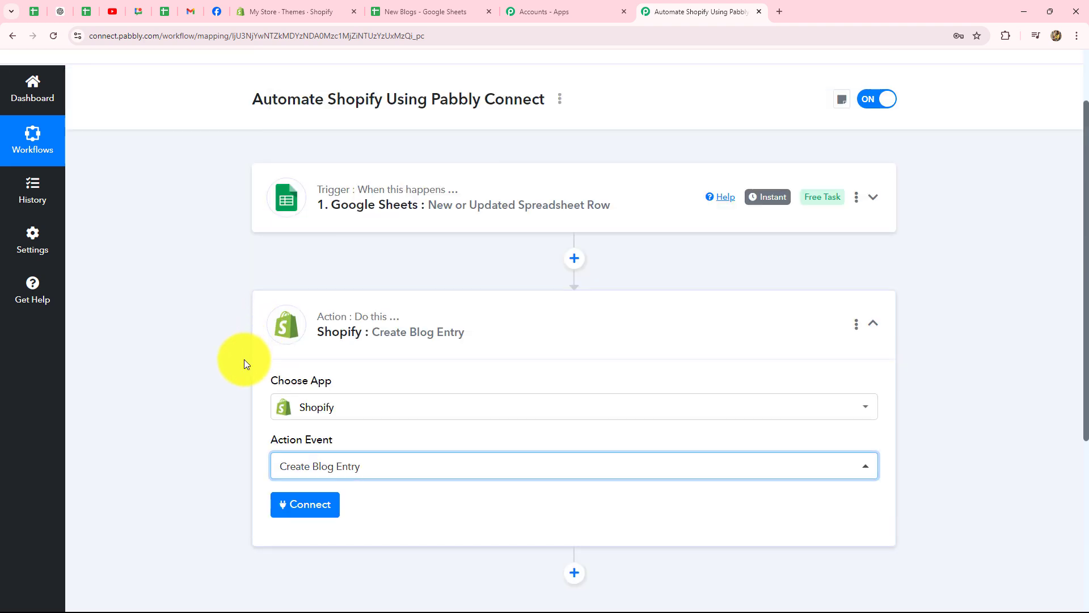
{"action": "scroll", "coordinate": [197, 430], "scroll_direction": "down", "scroll_amount": 4}
Add a new Shopify connection, read the Subdomain help, and go to the My Store storefront address
{"action": "left_click", "coordinate": [315, 294]}
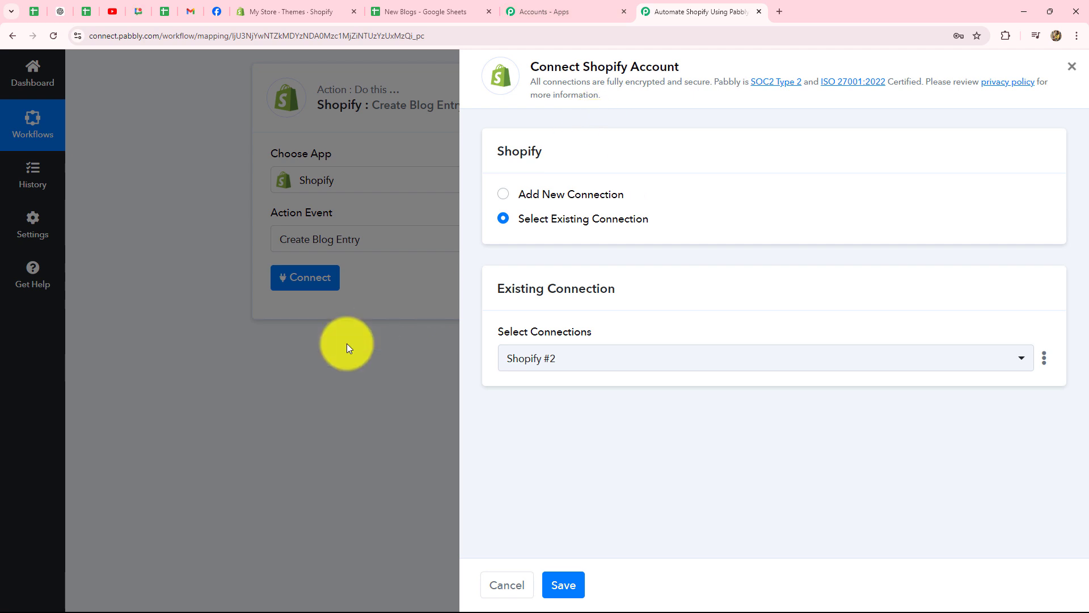
{"action": "left_click", "coordinate": [504, 195]}
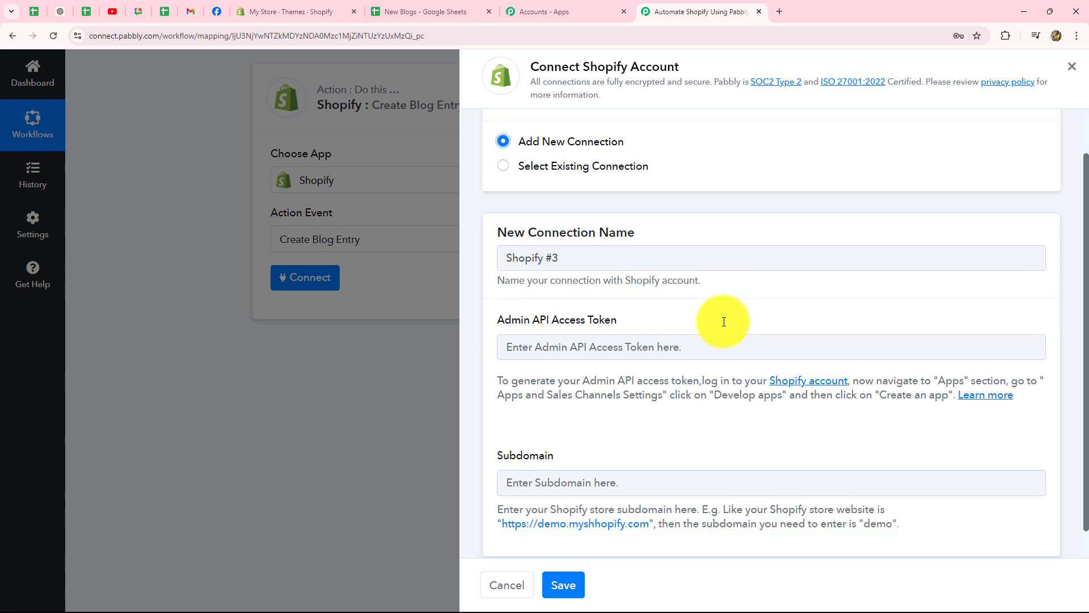
{"action": "scroll", "coordinate": [723, 320], "scroll_direction": "down", "scroll_amount": 2}
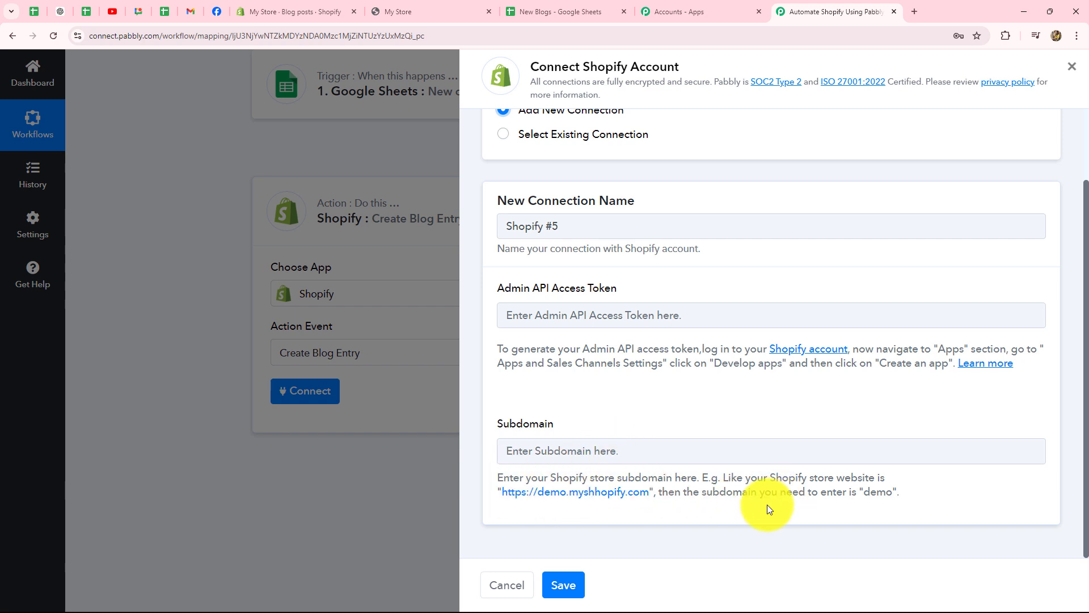
{"action": "left_click_drag", "start_coordinate": [770, 477], "coordinate": [886, 477]}
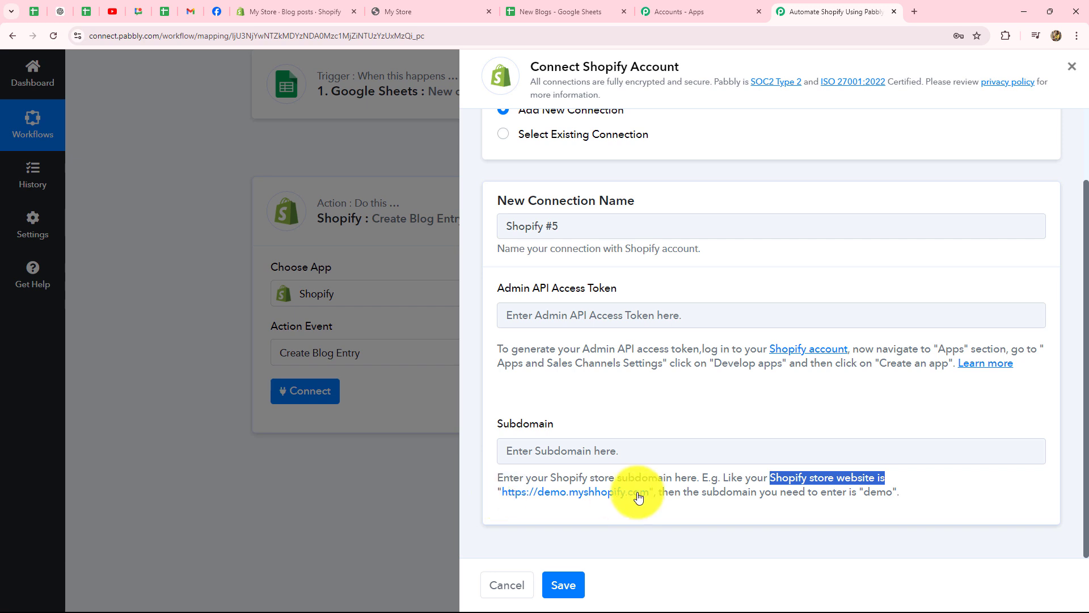
{"action": "left_click", "coordinate": [573, 503]}
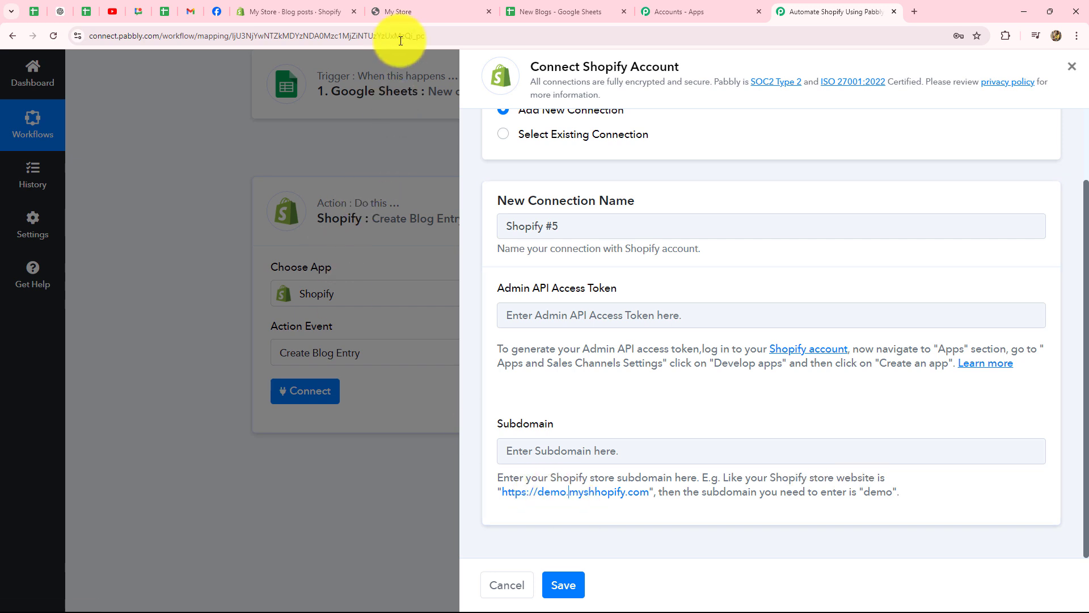
{"action": "left_click", "coordinate": [399, 11]}
{"action": "left_click", "coordinate": [226, 35]}
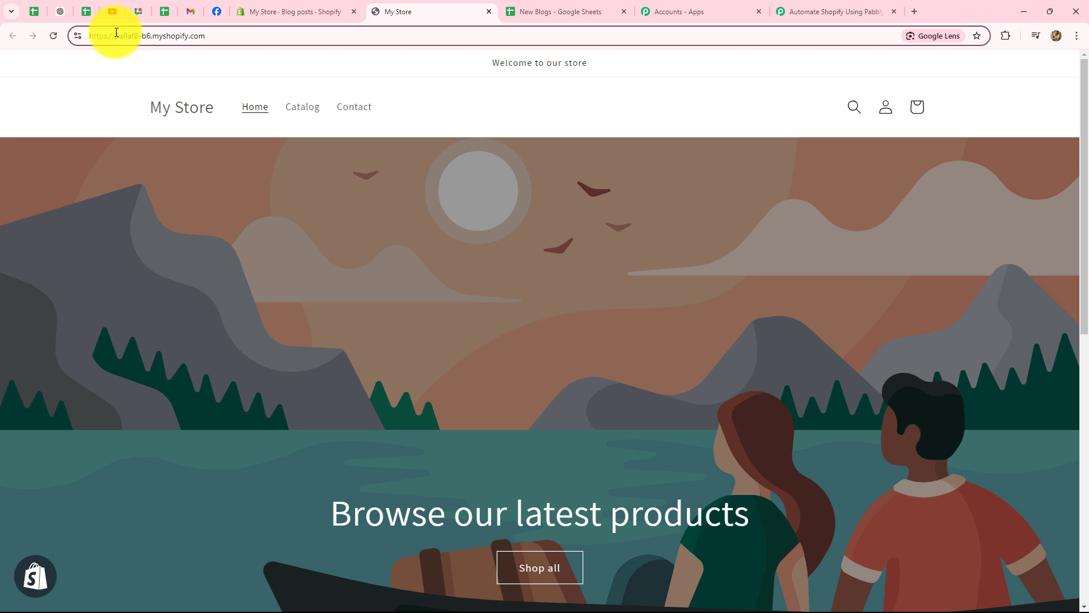
Copy the store's myshopify subdomain from the address bar into Pabbly's Subdomain field
{"action": "left_click_drag", "start_coordinate": [116, 34], "coordinate": [151, 40]}
{"action": "key", "text": "ctrl+c"}
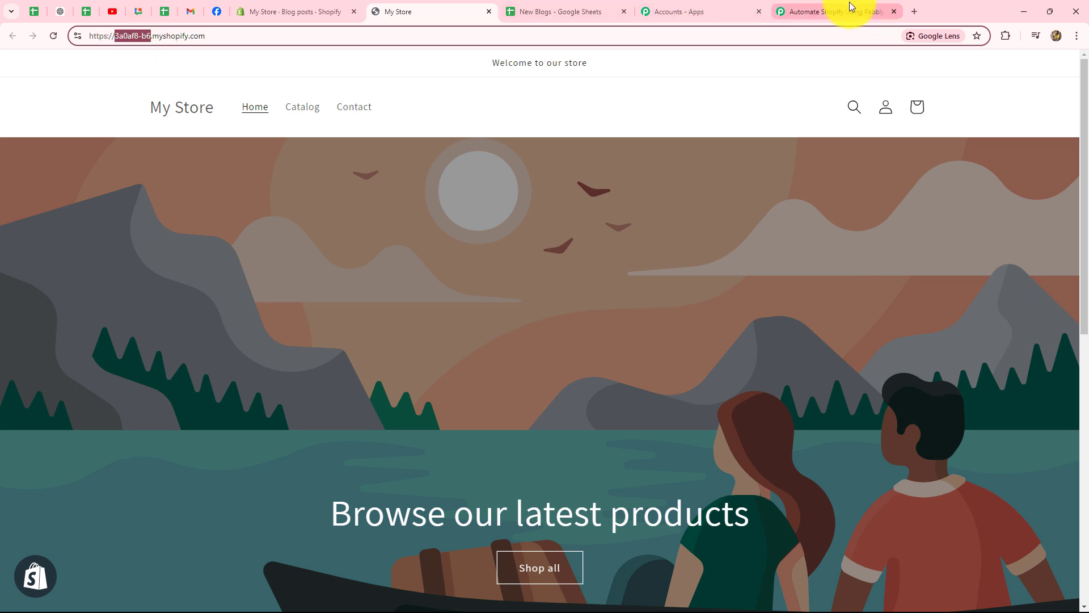
{"action": "left_click", "coordinate": [843, 10]}
{"action": "left_click", "coordinate": [610, 452]}
{"action": "key", "text": "ctrl+v"}
{"action": "left_click", "coordinate": [621, 415]}
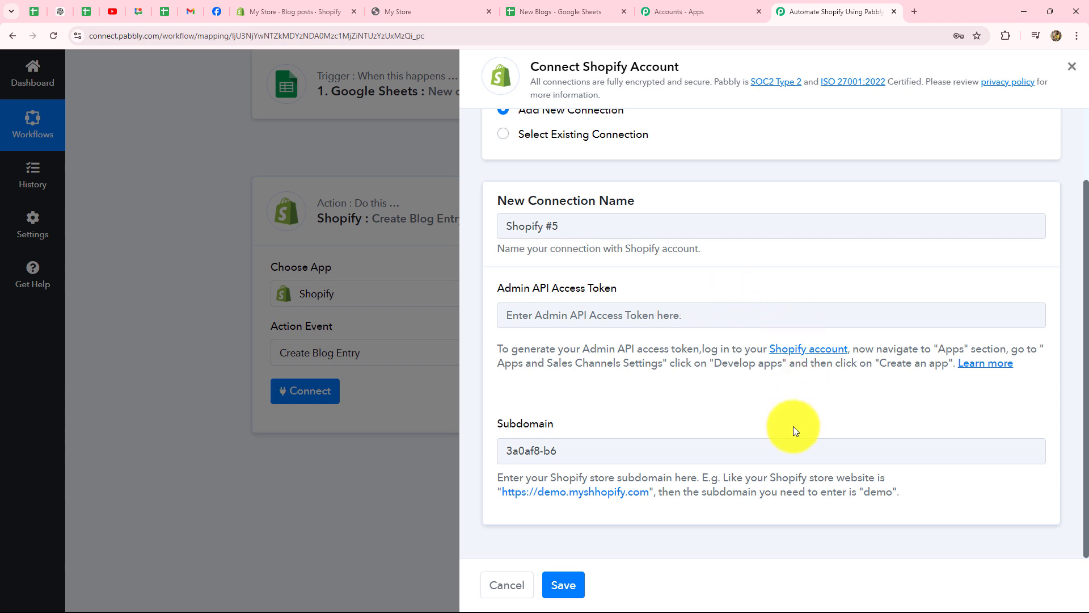
Under Settings > Apps and sales channels > Develop apps, create a custom app named 'New Blogs'
{"action": "left_click", "coordinate": [287, 10]}
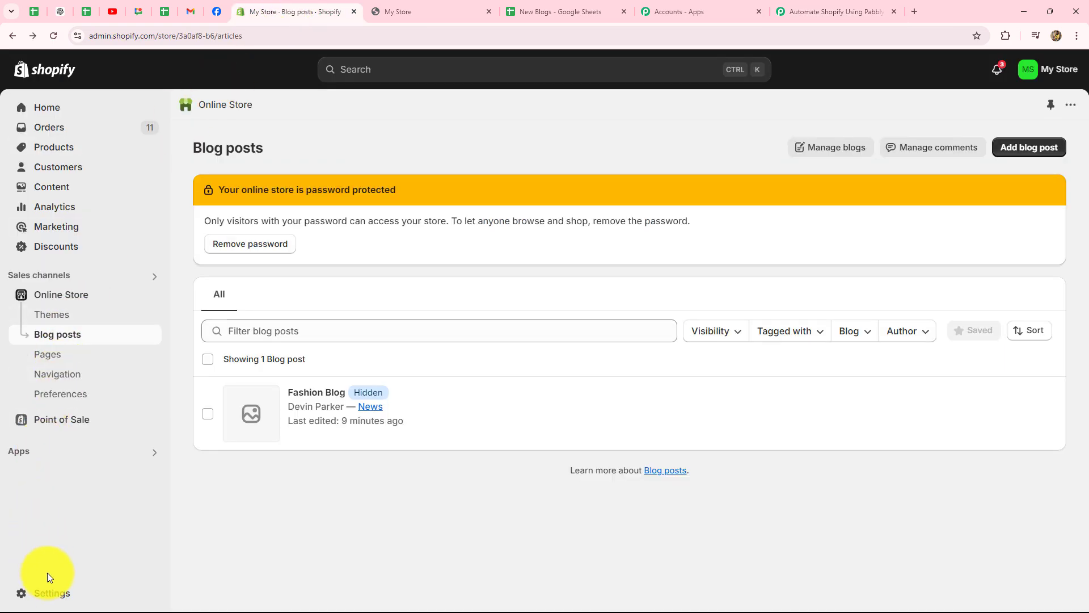
{"action": "left_click", "coordinate": [48, 594]}
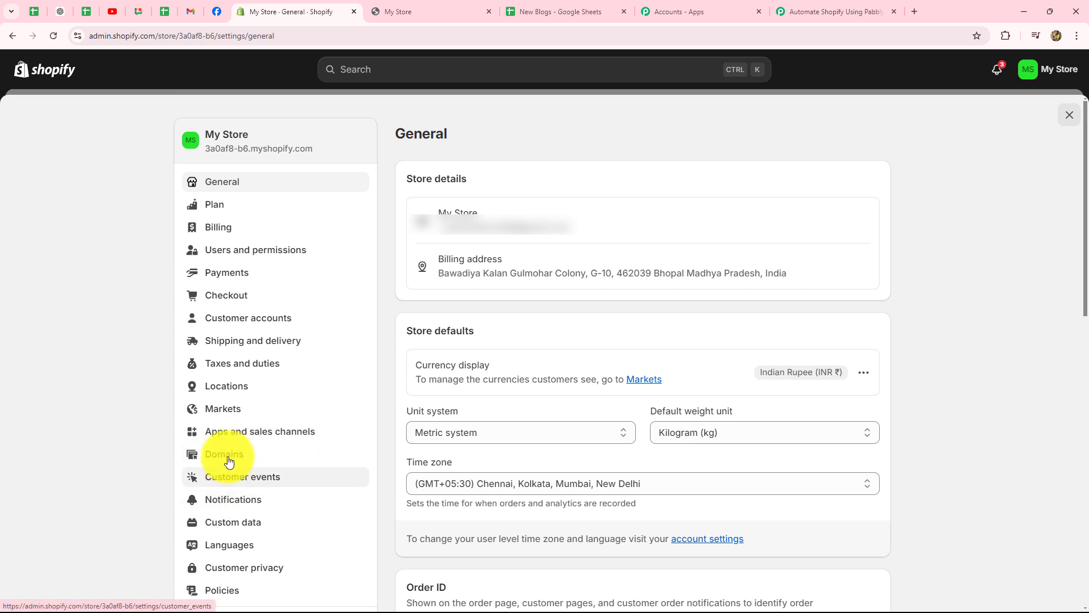
{"action": "left_click", "coordinate": [241, 433]}
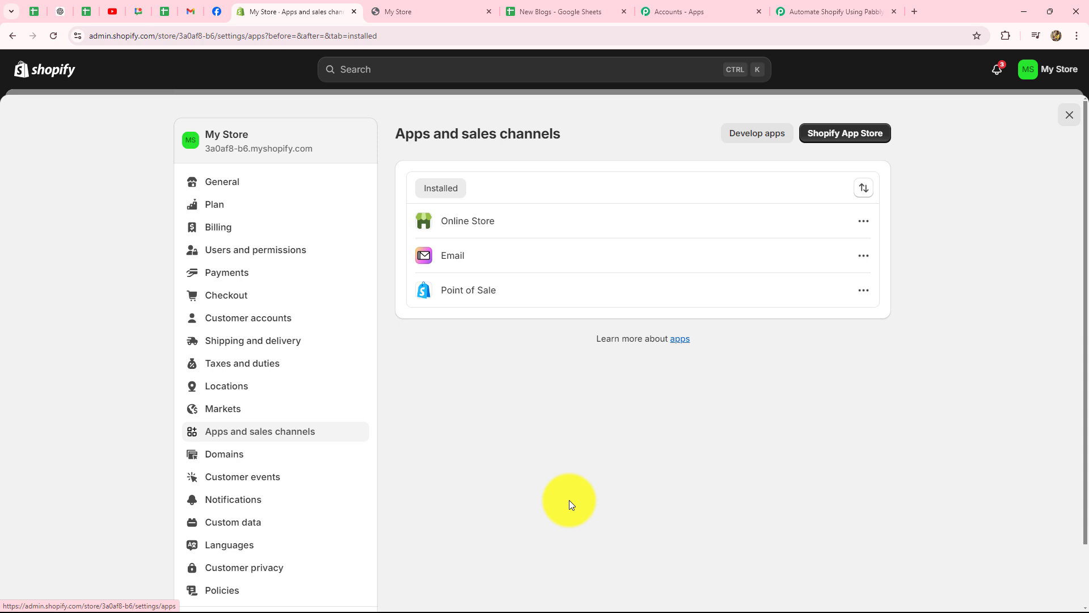
{"action": "left_click", "coordinate": [730, 137]}
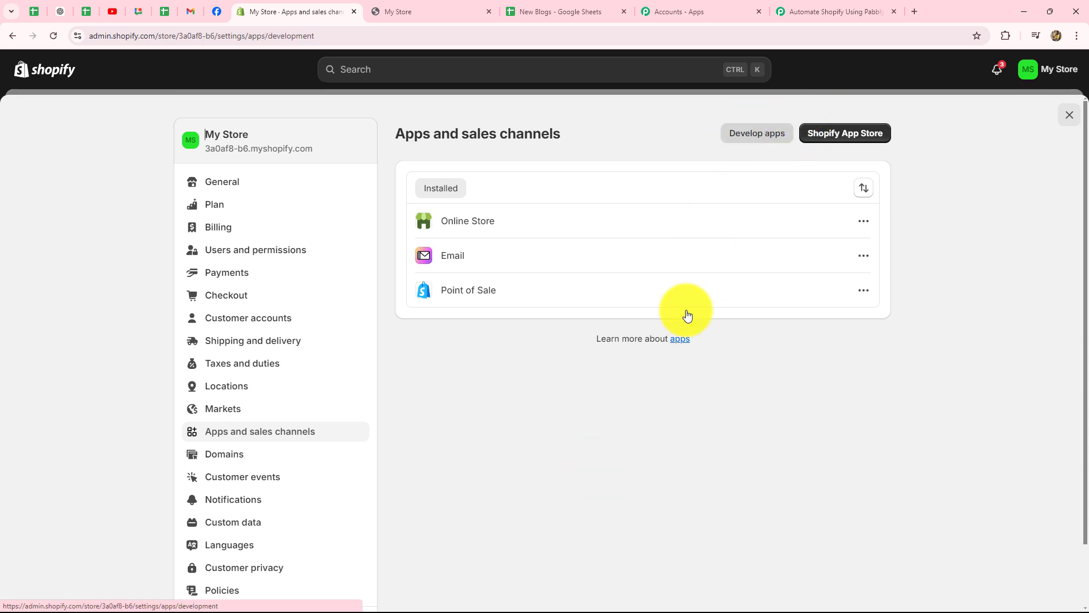
{"action": "left_click", "coordinate": [851, 136]}
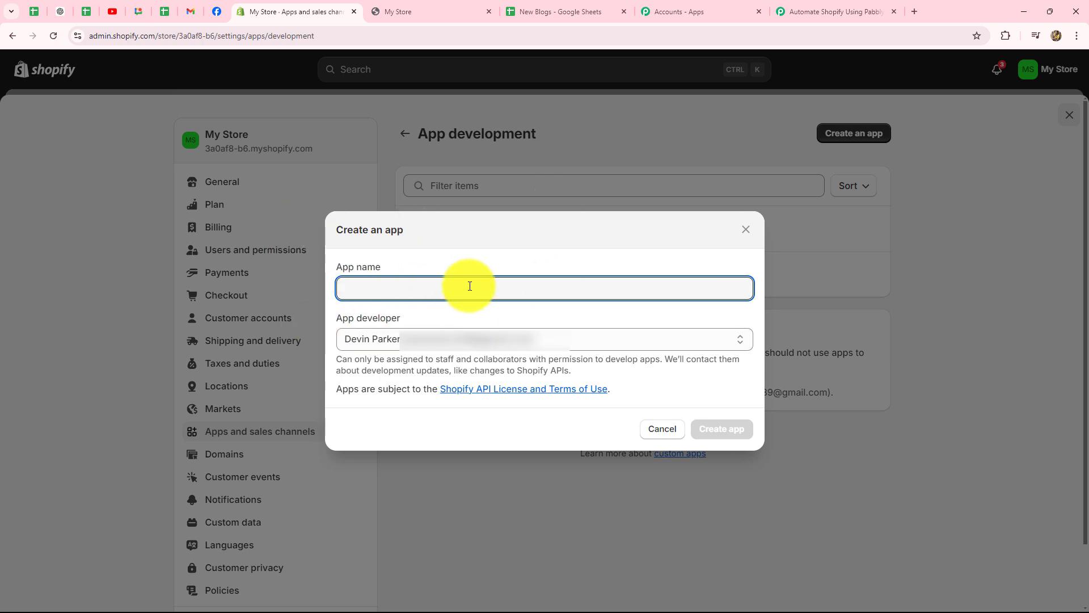
{"action": "key", "text": "Caps_Lock"}
{"action": "type", "text": "N"}
{"action": "key", "text": "Caps_Lock"}
{"action": "type", "text": "ew Blogs"}
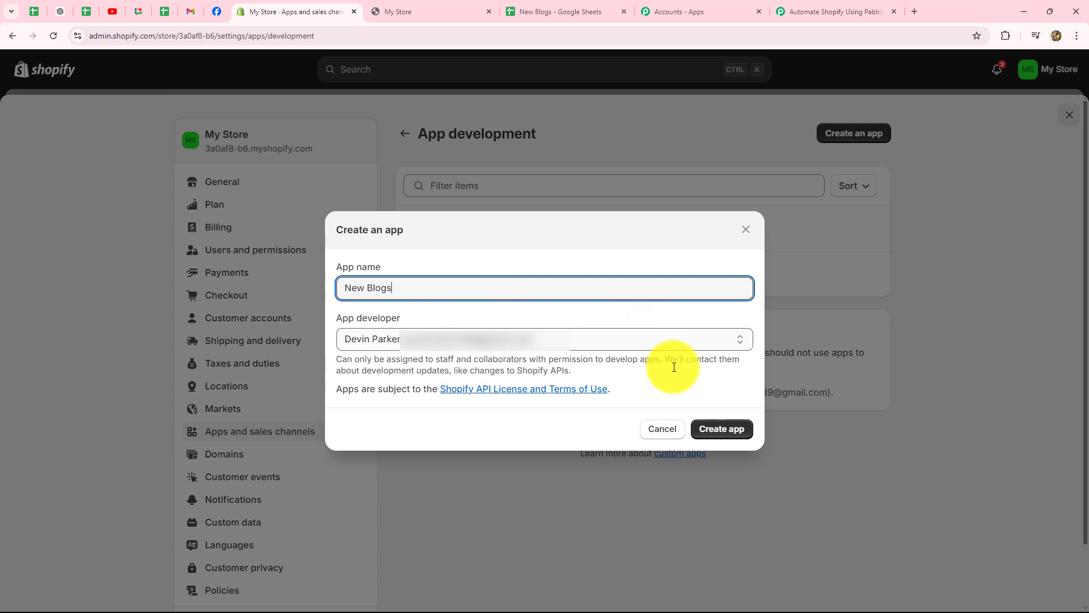
{"action": "left_click", "coordinate": [706, 432]}
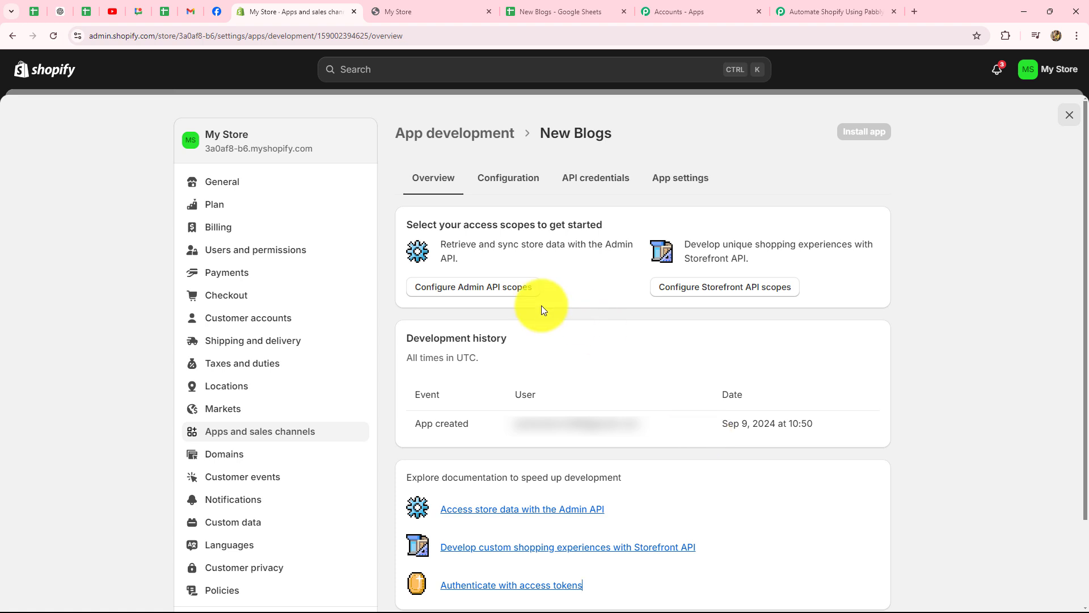
Grant the New Blogs app the write_content and read_content store-content scopes, save, and start installing
{"action": "left_click", "coordinate": [487, 295]}
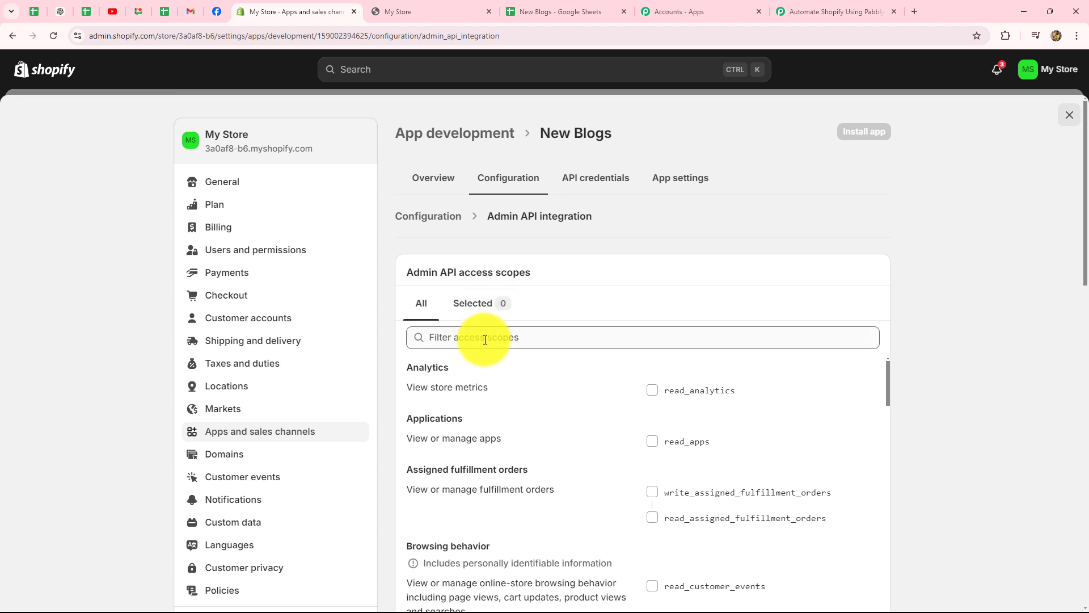
{"action": "scroll", "coordinate": [485, 339], "scroll_direction": "down", "scroll_amount": 1}
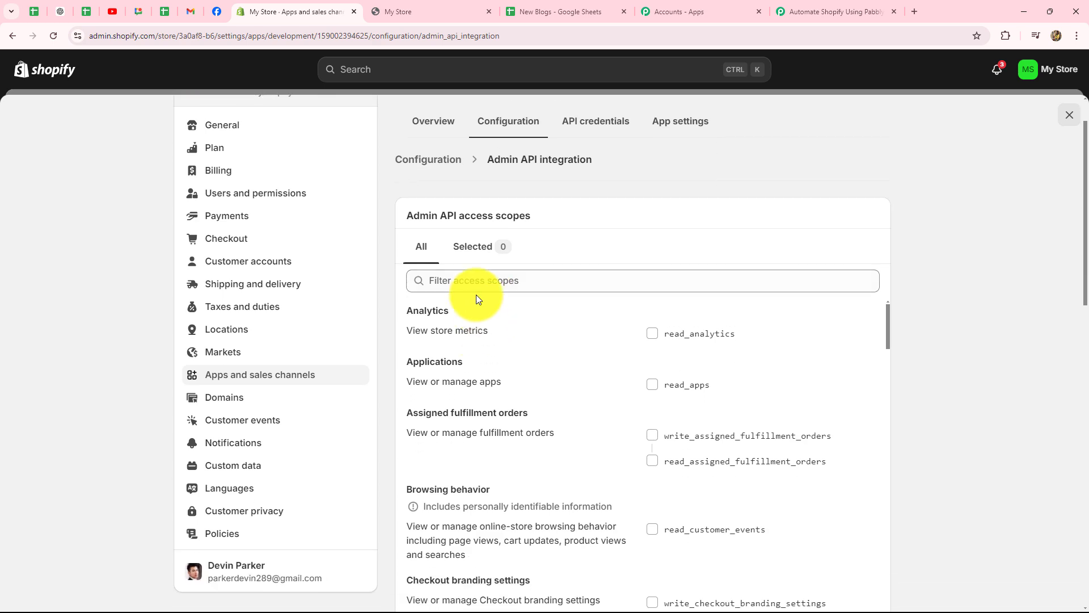
{"action": "left_click", "coordinate": [472, 278]}
{"action": "type", "text": "store conte"}
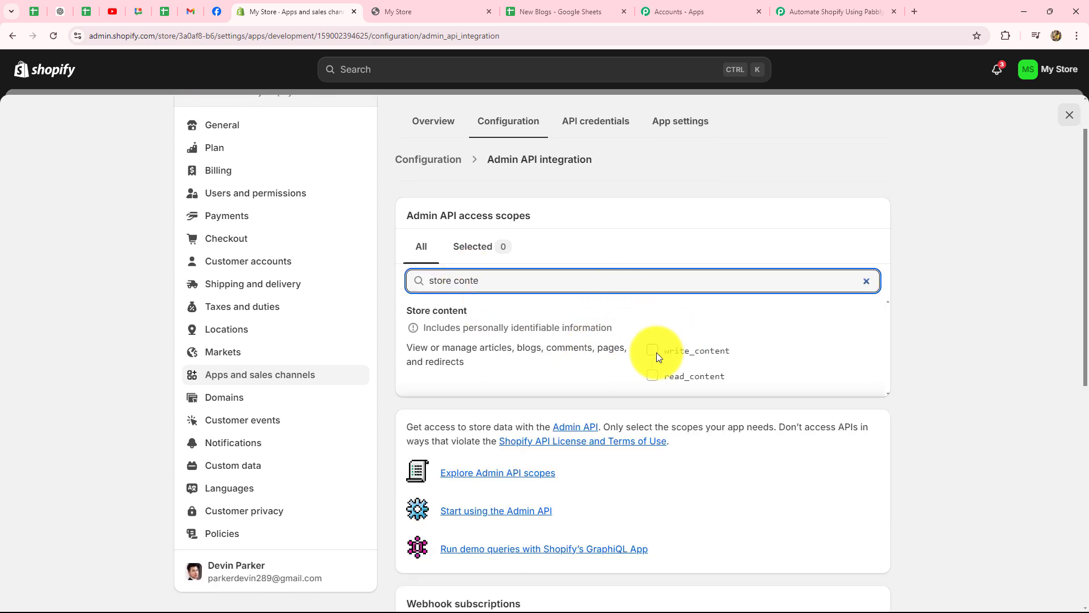
{"action": "left_click", "coordinate": [652, 350]}
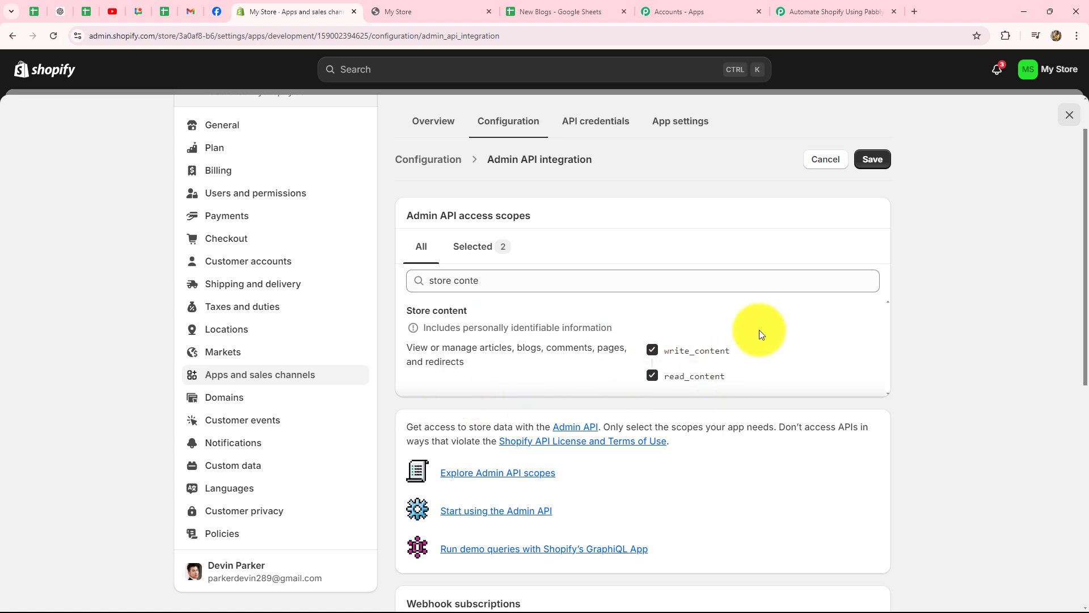
{"action": "left_click", "coordinate": [867, 161]}
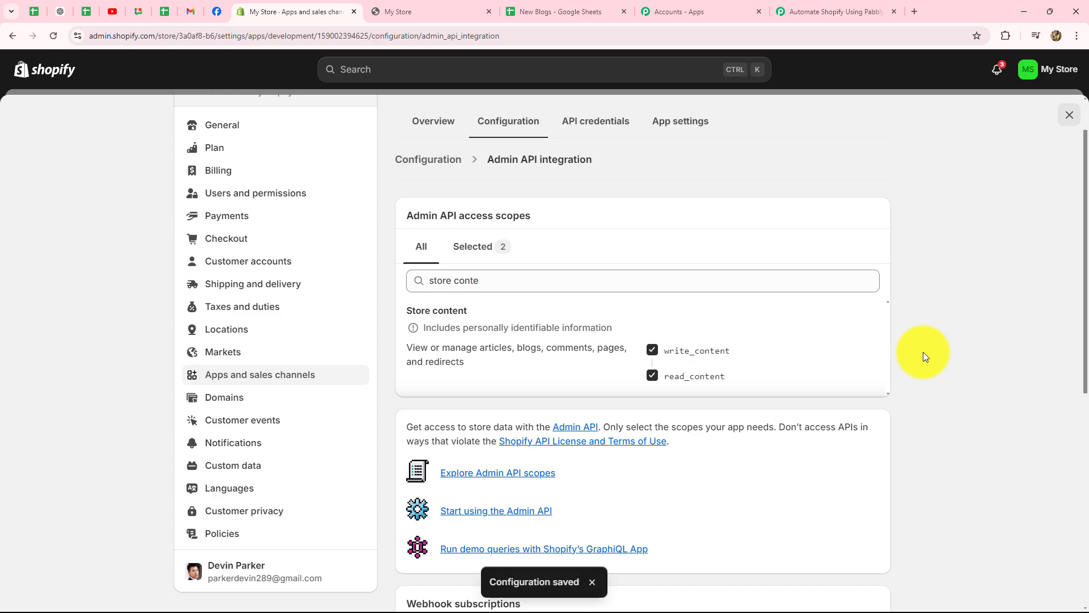
{"action": "left_click", "coordinate": [864, 131]}
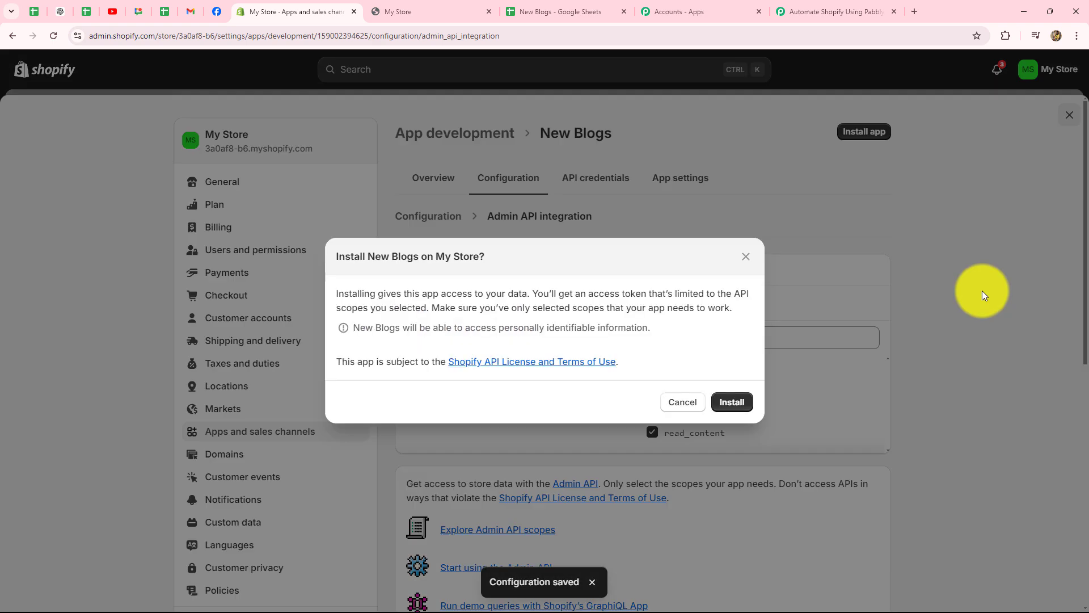
Install the New Blogs app and copy its revealed Admin API access token
{"action": "left_click", "coordinate": [731, 402]}
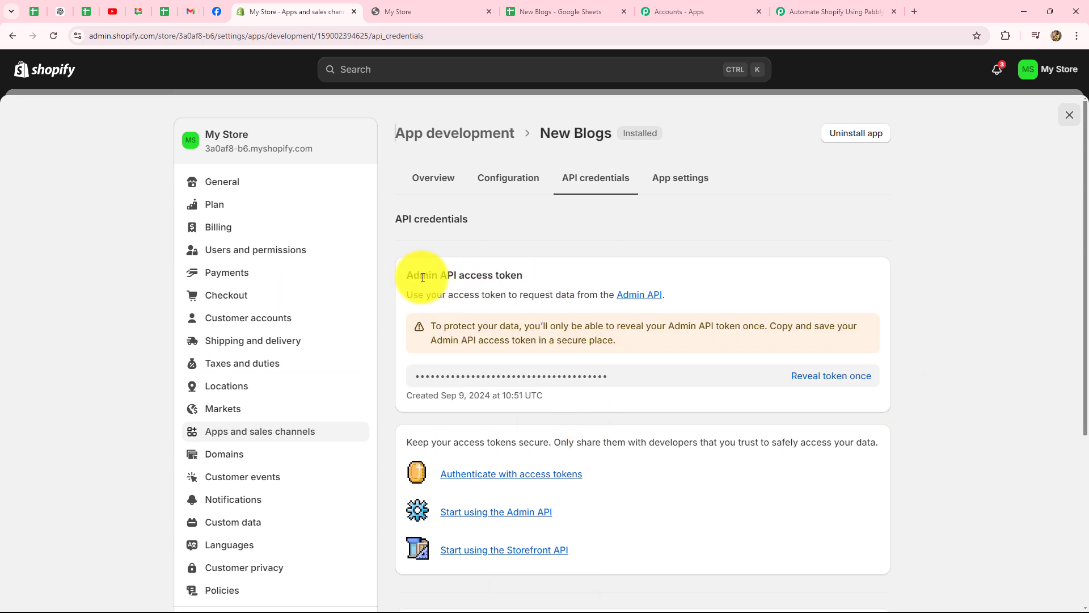
{"action": "left_click", "coordinate": [818, 377]}
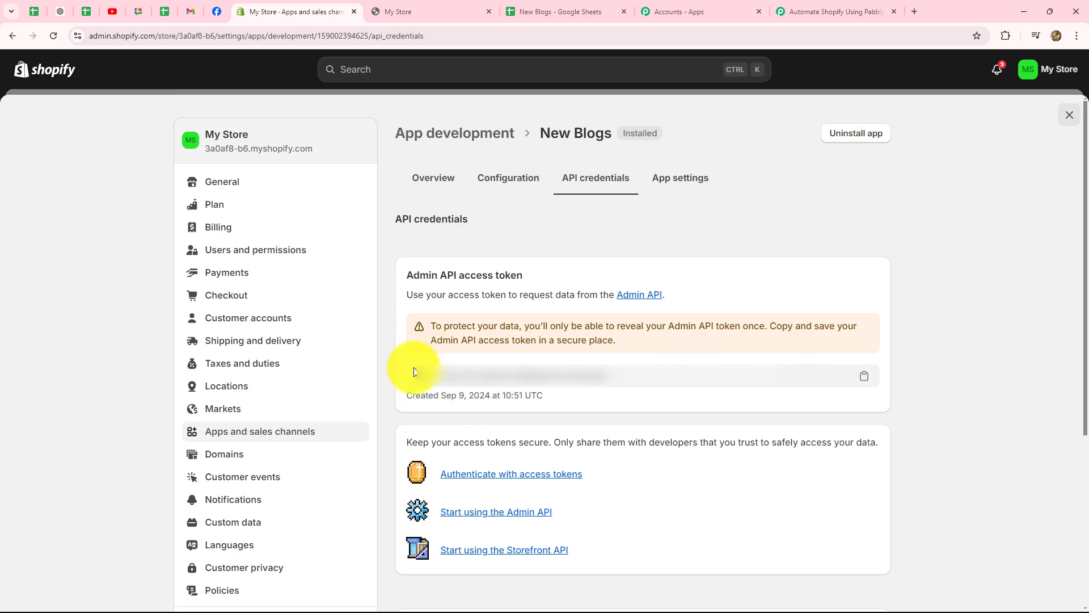
{"action": "left_click", "coordinate": [863, 376]}
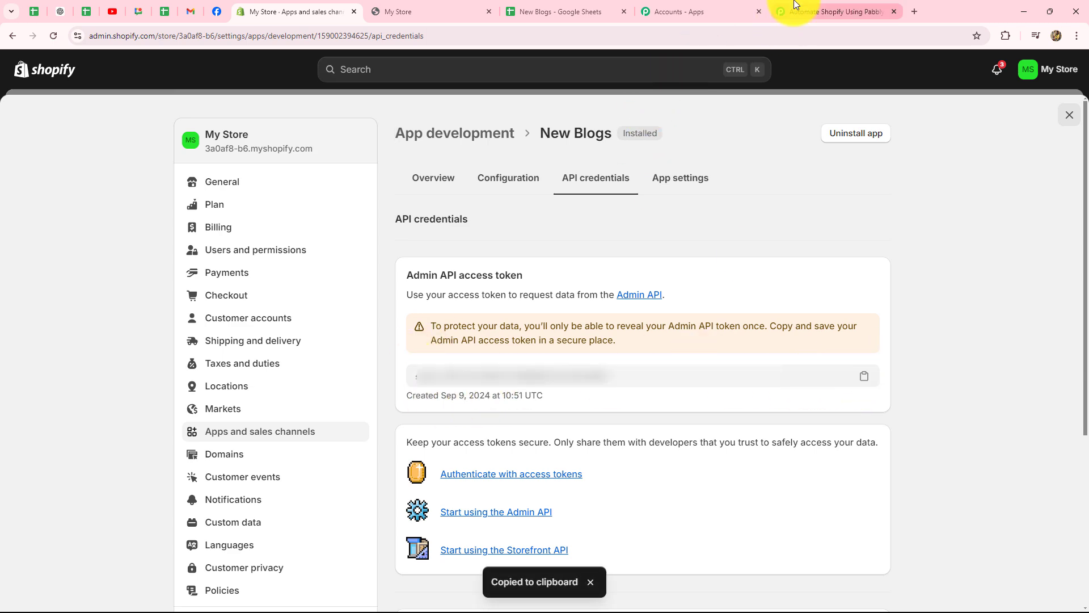
Paste the token into the Shopify #5 connection's Admin API Access Token field in Pabbly
{"action": "left_click", "coordinate": [834, 11]}
{"action": "left_click", "coordinate": [523, 315]}
{"action": "key", "text": "ctrl+v"}
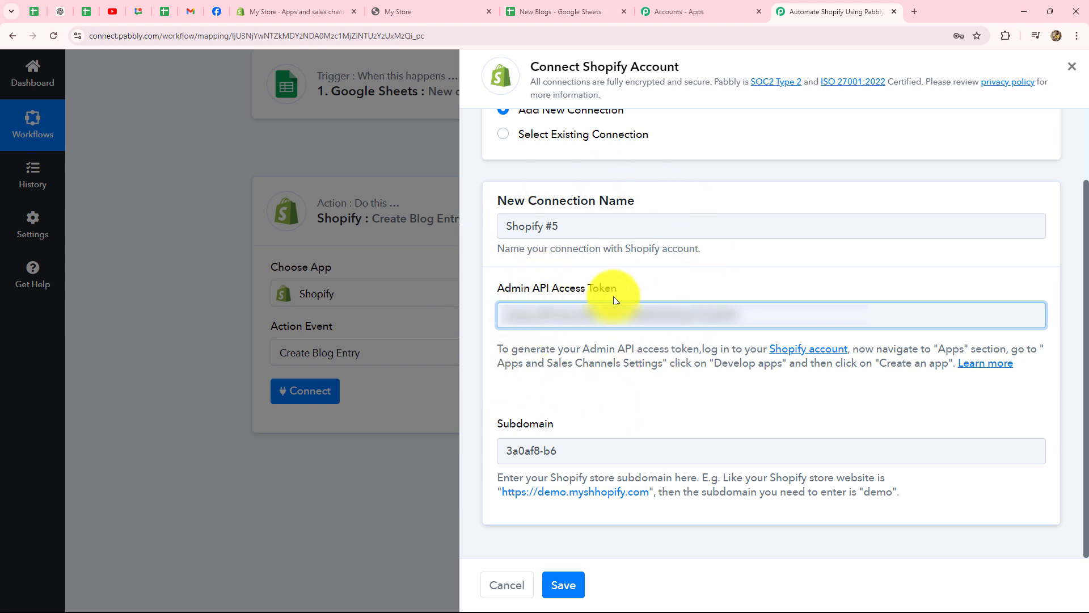
Save the new Shopify #5 connection
{"action": "left_click", "coordinate": [567, 584]}
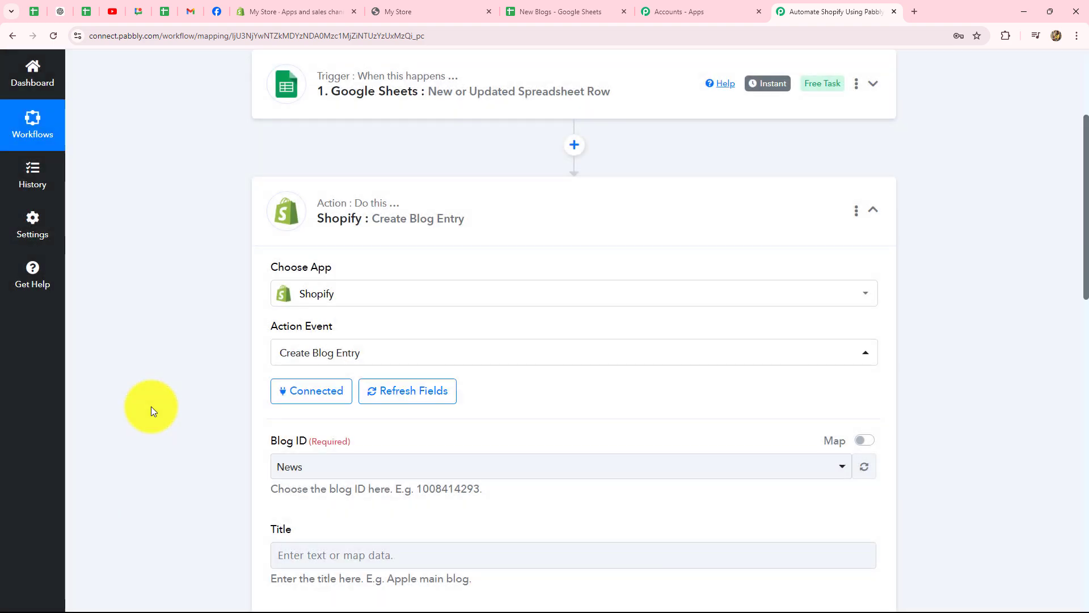
{"action": "scroll", "coordinate": [151, 406], "scroll_direction": "down", "scroll_amount": 14}
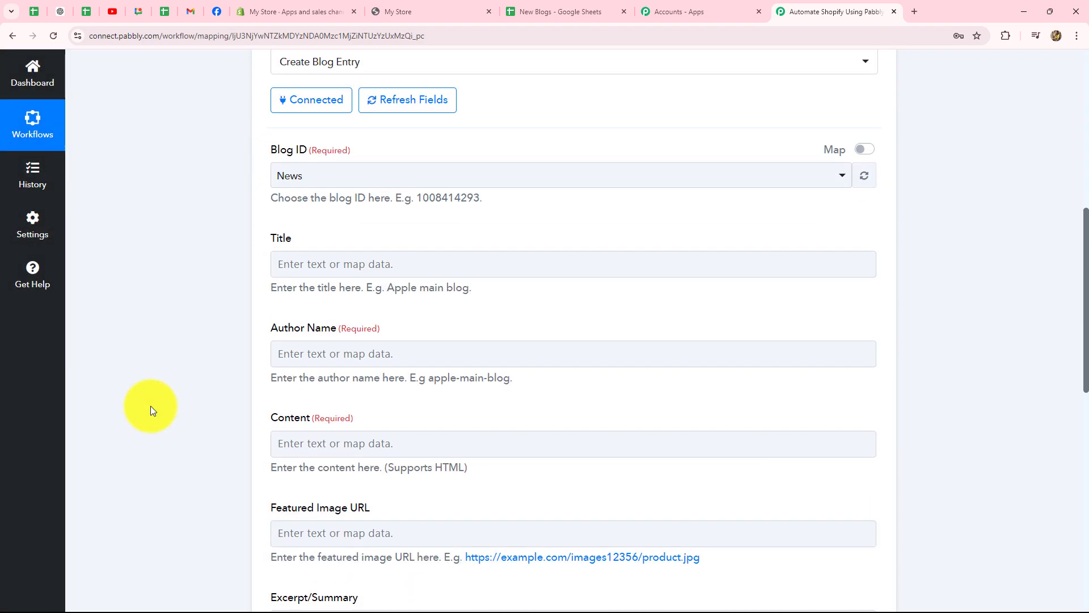
{"action": "scroll", "coordinate": [151, 407], "scroll_direction": "up", "scroll_amount": 14}
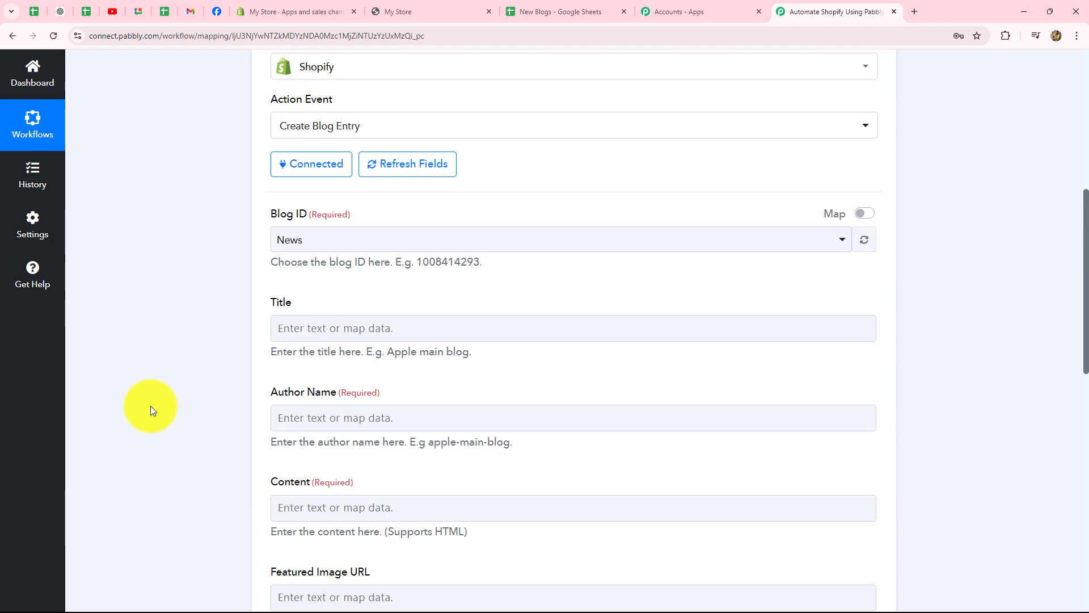
{"action": "scroll", "coordinate": [308, 286], "scroll_direction": "down", "scroll_amount": 5}
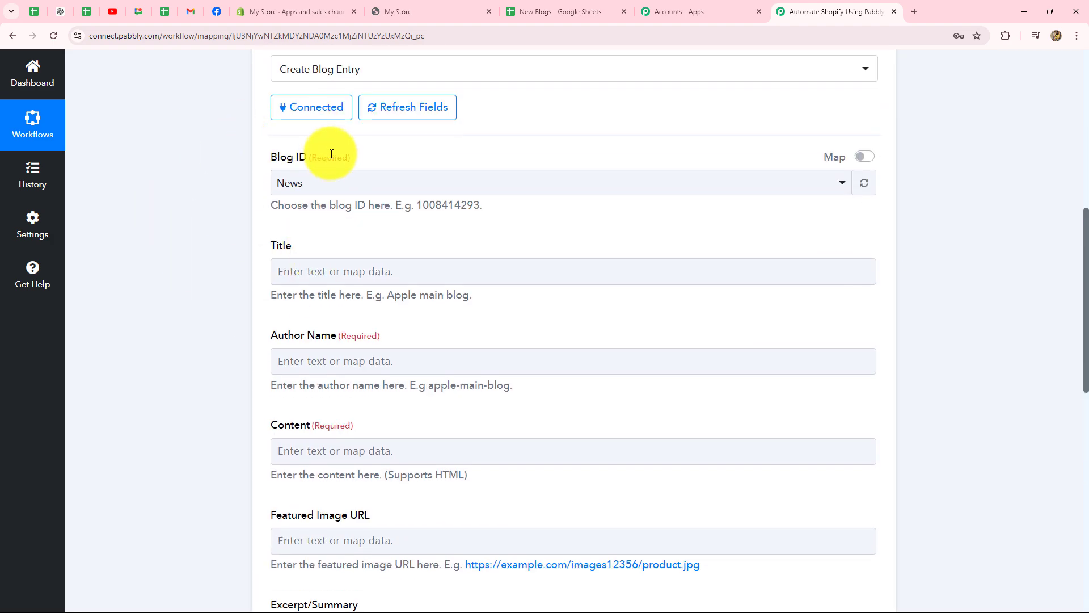
Set the Create Blog Entry action's Blog ID to News
{"action": "left_click", "coordinate": [300, 184]}
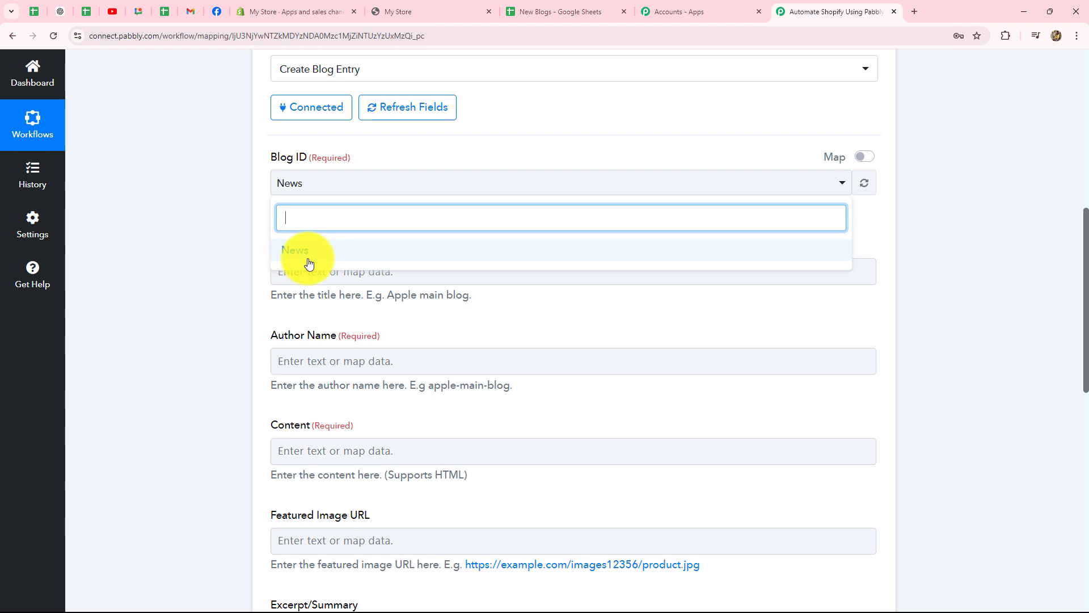
{"action": "left_click", "coordinate": [222, 217]}
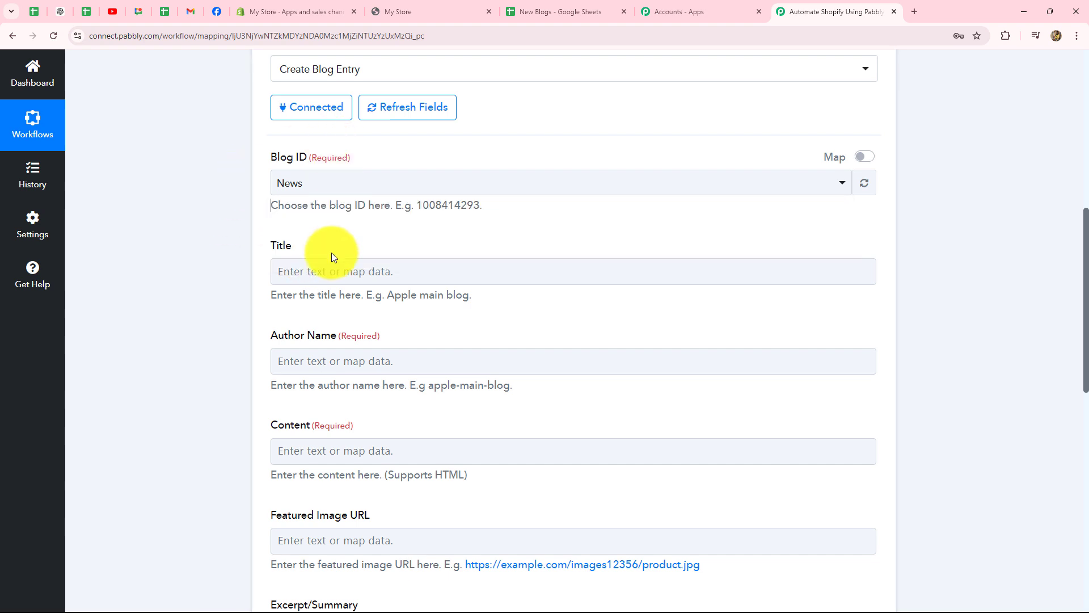
{"action": "left_click", "coordinate": [325, 187]}
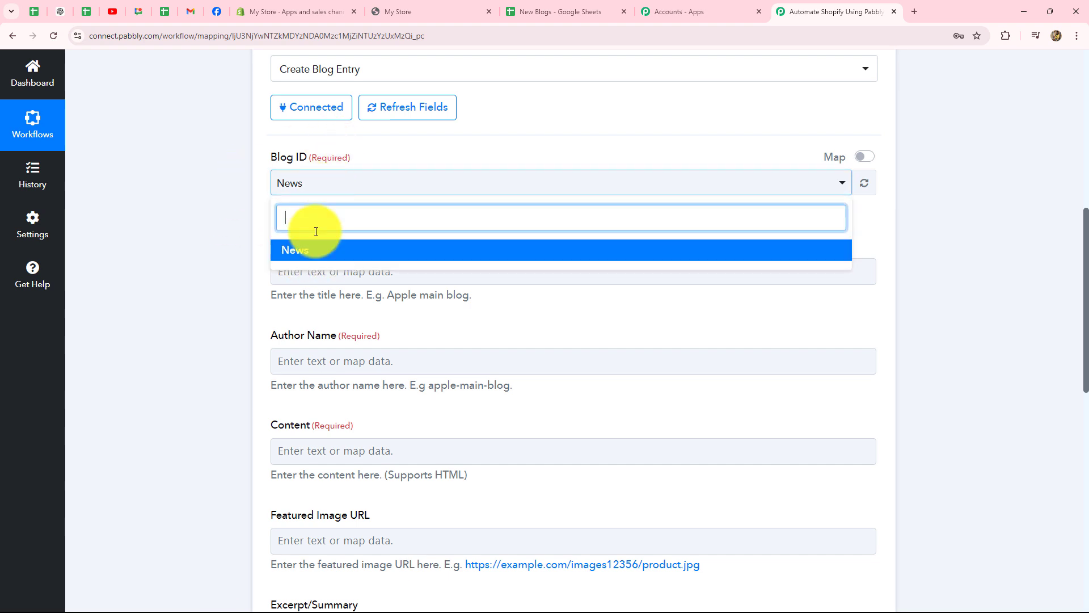
{"action": "left_click", "coordinate": [222, 249]}
{"action": "scroll", "coordinate": [222, 250], "scroll_direction": "down", "scroll_amount": 2}
{"action": "left_click", "coordinate": [287, 142]}
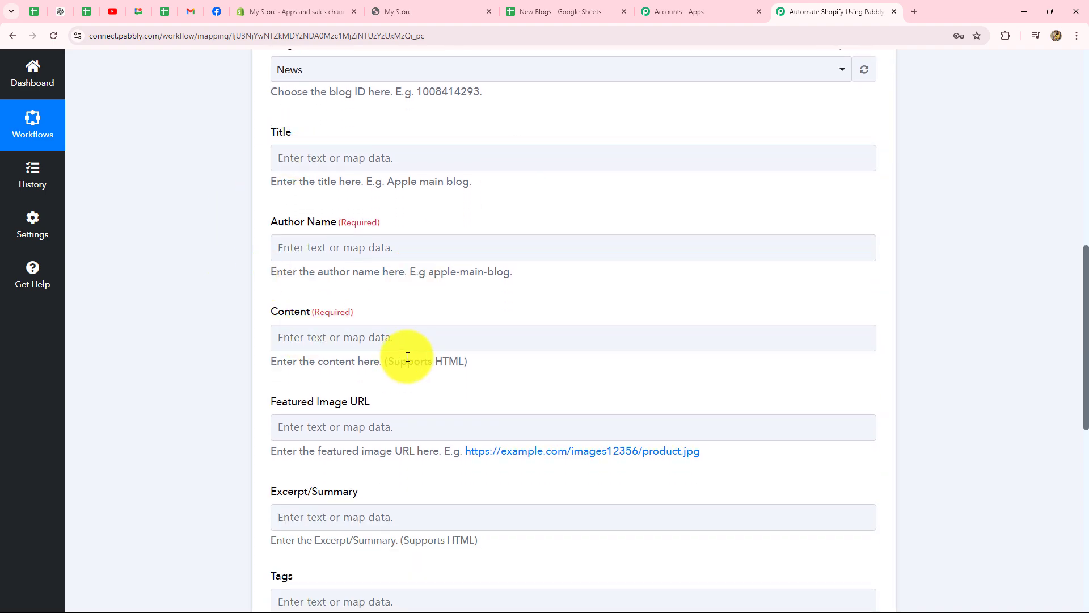
{"action": "scroll", "coordinate": [401, 358], "scroll_direction": "down", "scroll_amount": 5}
{"action": "scroll", "coordinate": [406, 357], "scroll_direction": "up", "scroll_amount": 4}
{"action": "scroll", "coordinate": [408, 357], "scroll_direction": "up", "scroll_amount": 3}
{"action": "scroll", "coordinate": [408, 355], "scroll_direction": "down", "scroll_amount": 2}
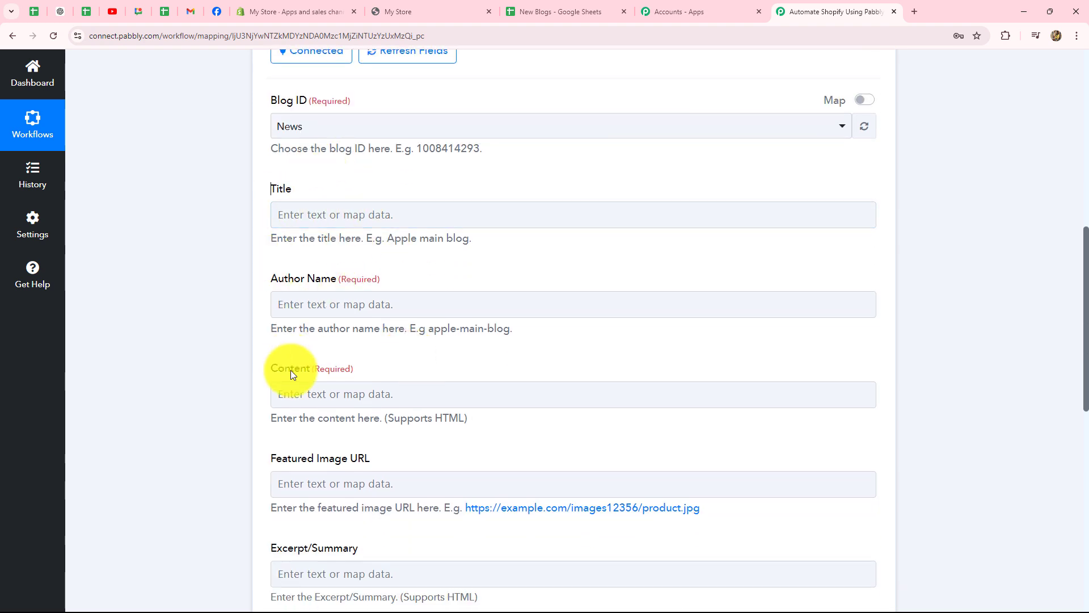
Check the New Blogs spreadsheet's columns before filling in the post Title
{"action": "left_click", "coordinate": [445, 213]}
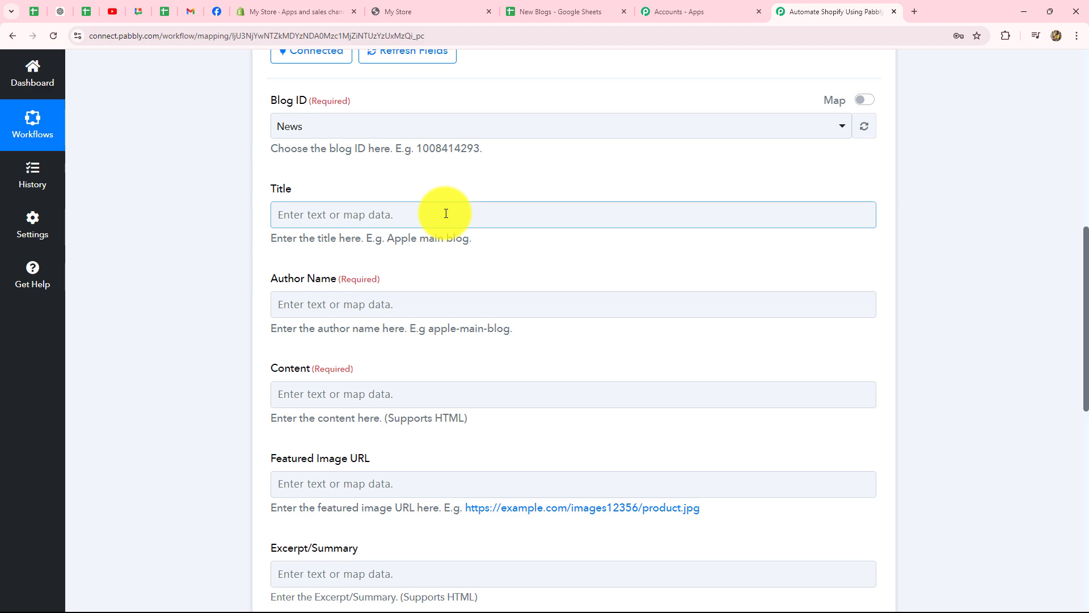
{"action": "left_click", "coordinate": [536, 10]}
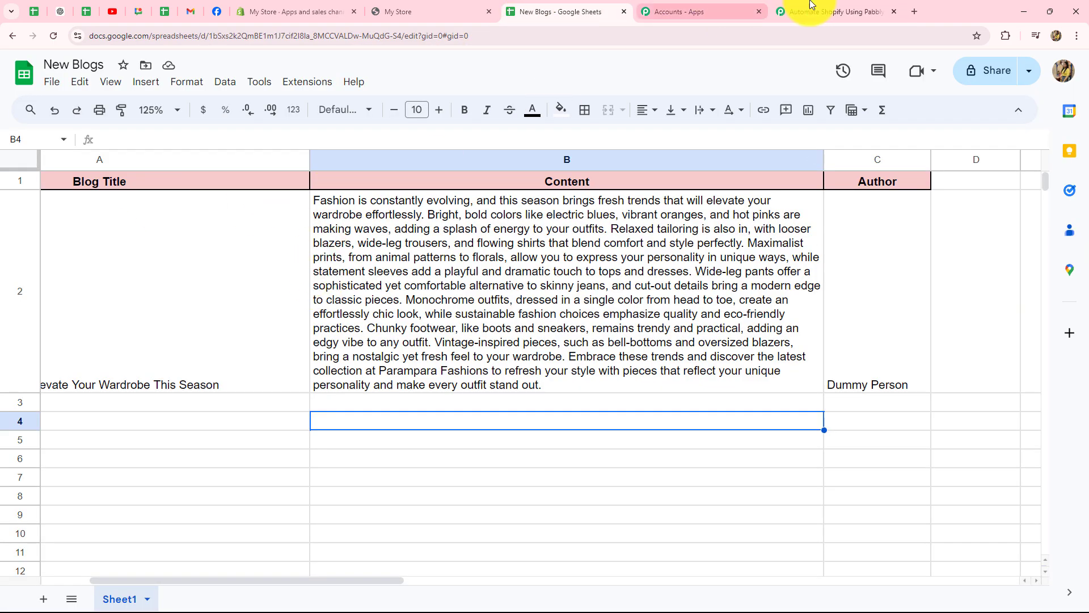
{"action": "left_click", "coordinate": [812, 6]}
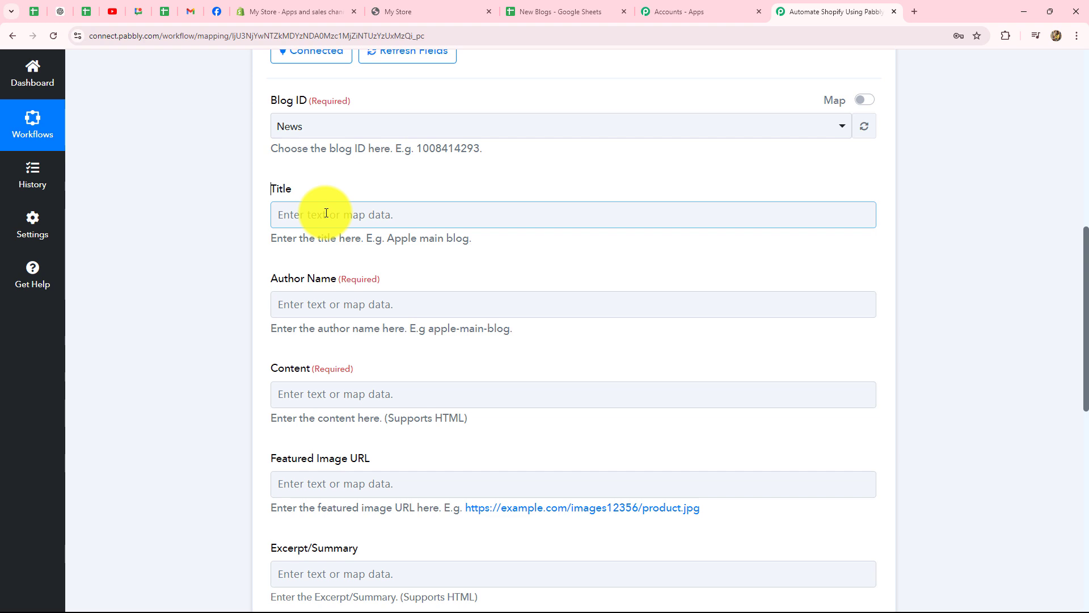
Map the sheet row's Blog Title into Title and Author into Author Name
{"action": "left_click", "coordinate": [326, 213]}
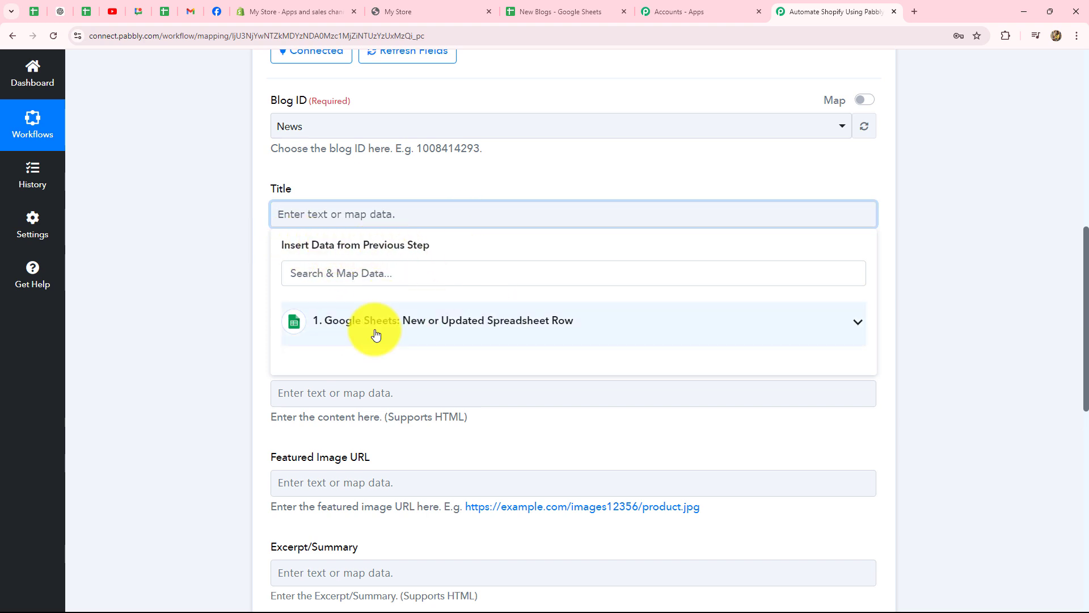
{"action": "left_click", "coordinate": [549, 324]}
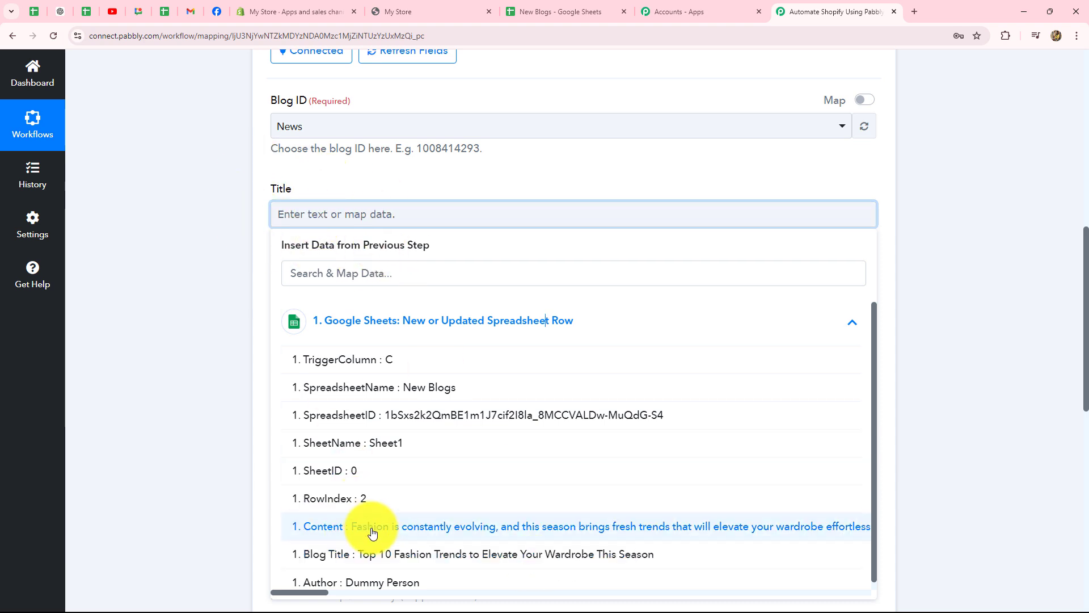
{"action": "scroll", "coordinate": [375, 525], "scroll_direction": "down", "scroll_amount": 1}
{"action": "left_click", "coordinate": [477, 553]}
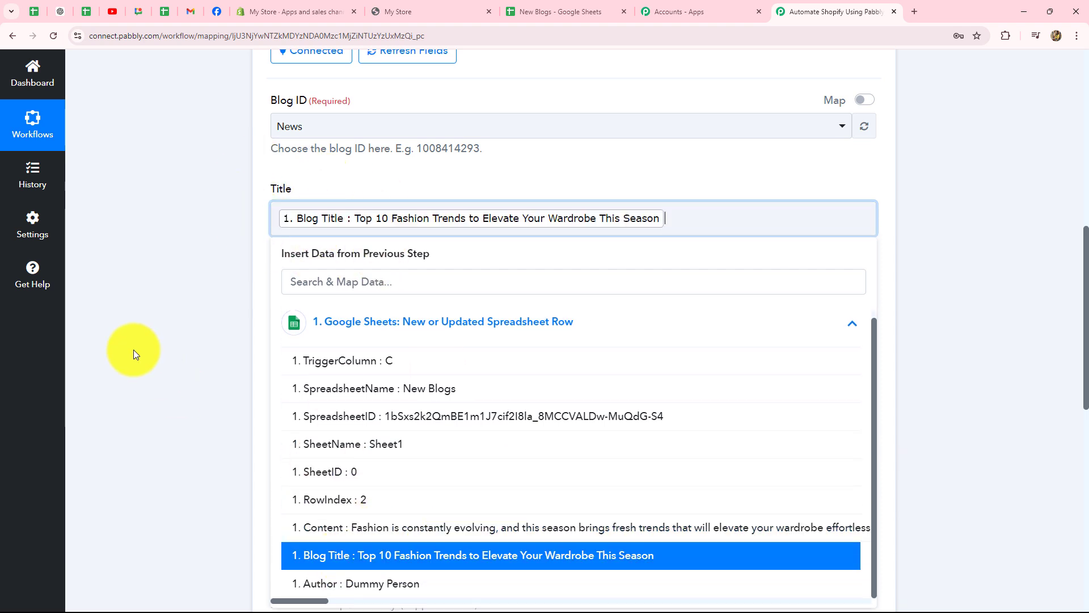
{"action": "left_click", "coordinate": [111, 330]}
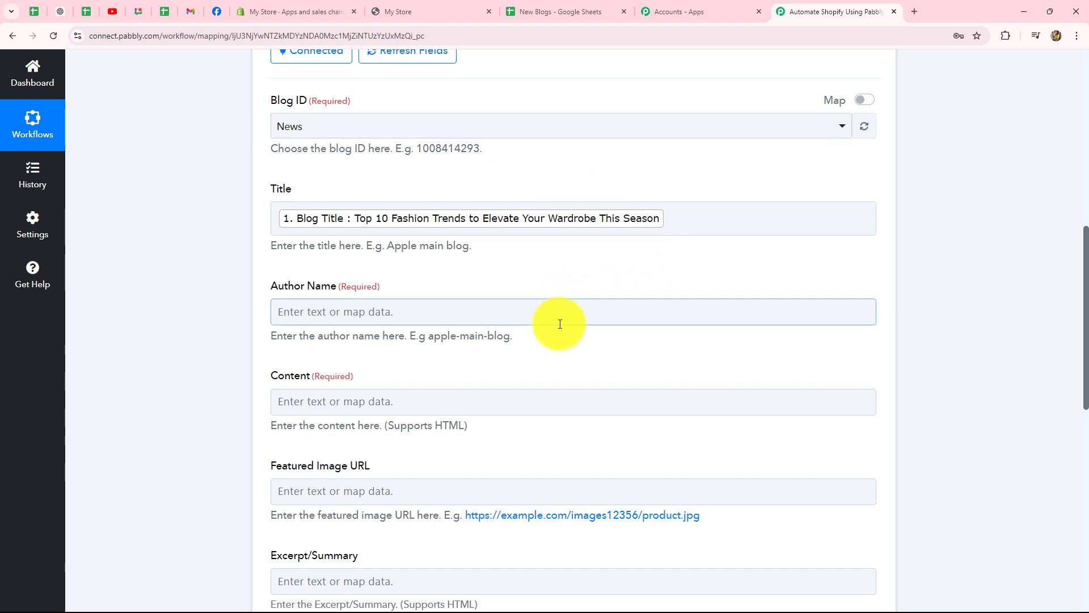
{"action": "scroll", "coordinate": [560, 323], "scroll_direction": "down", "scroll_amount": 2}
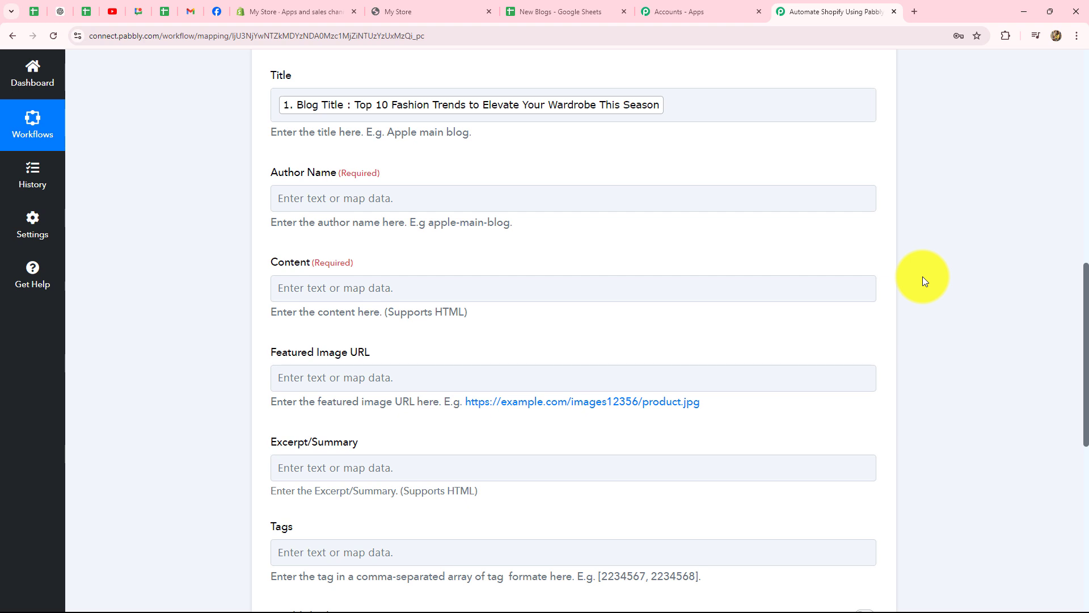
{"action": "left_click", "coordinate": [354, 201]}
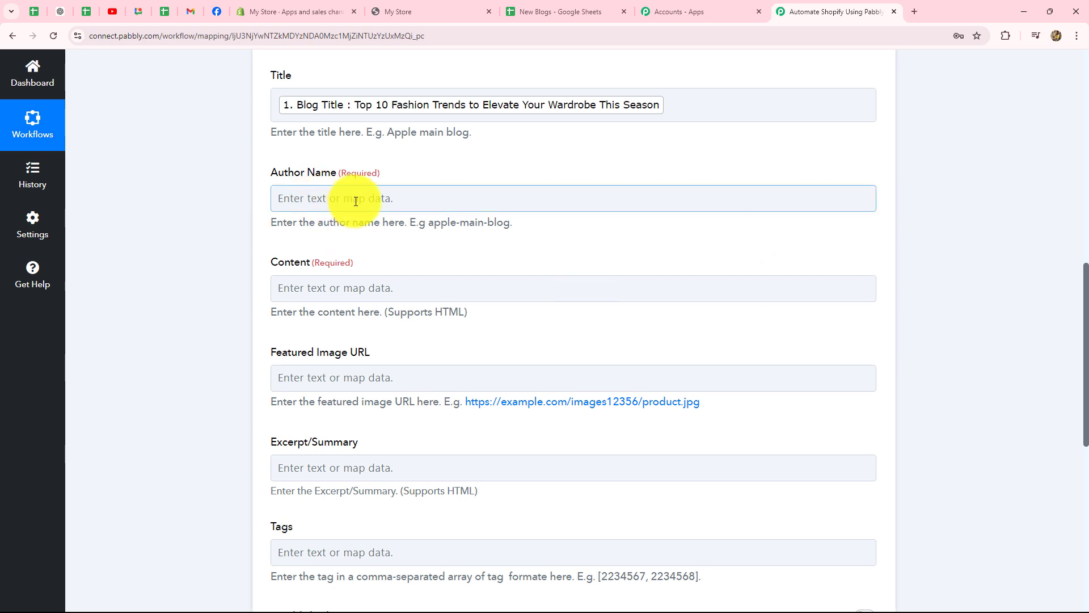
{"action": "left_click", "coordinate": [364, 299]}
{"action": "scroll", "coordinate": [451, 500], "scroll_direction": "down", "scroll_amount": 1}
{"action": "scroll", "coordinate": [451, 499], "scroll_direction": "down", "scroll_amount": 1}
{"action": "left_click", "coordinate": [364, 452]}
Map the sheet row's Content column into the Content field
{"action": "left_click", "coordinate": [195, 329]}
{"action": "left_click", "coordinate": [358, 187]}
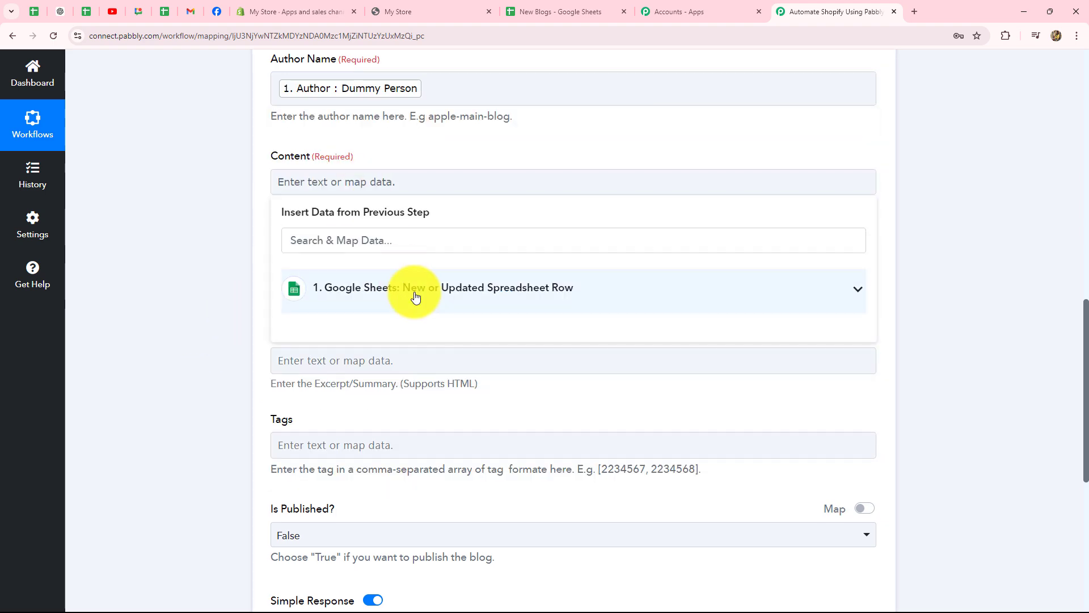
{"action": "left_click", "coordinate": [415, 295]}
{"action": "left_click", "coordinate": [469, 427]}
{"action": "left_click", "coordinate": [209, 303]}
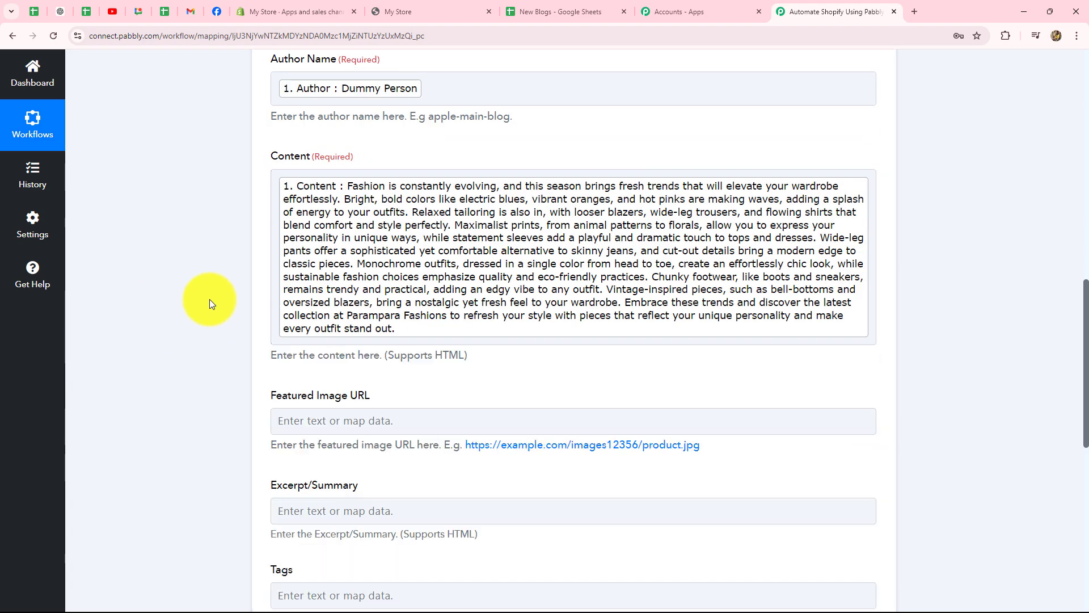
{"action": "scroll", "coordinate": [356, 204], "scroll_direction": "down", "scroll_amount": 4}
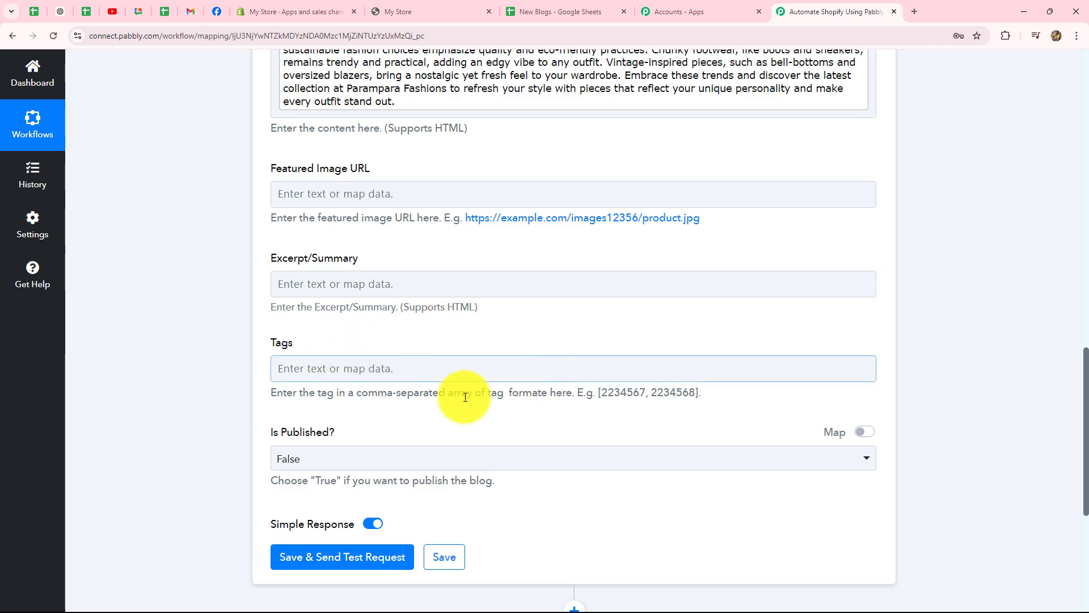
Set Is Published? to False so the post stays hidden
{"action": "scroll", "coordinate": [450, 392], "scroll_direction": "down", "scroll_amount": 5}
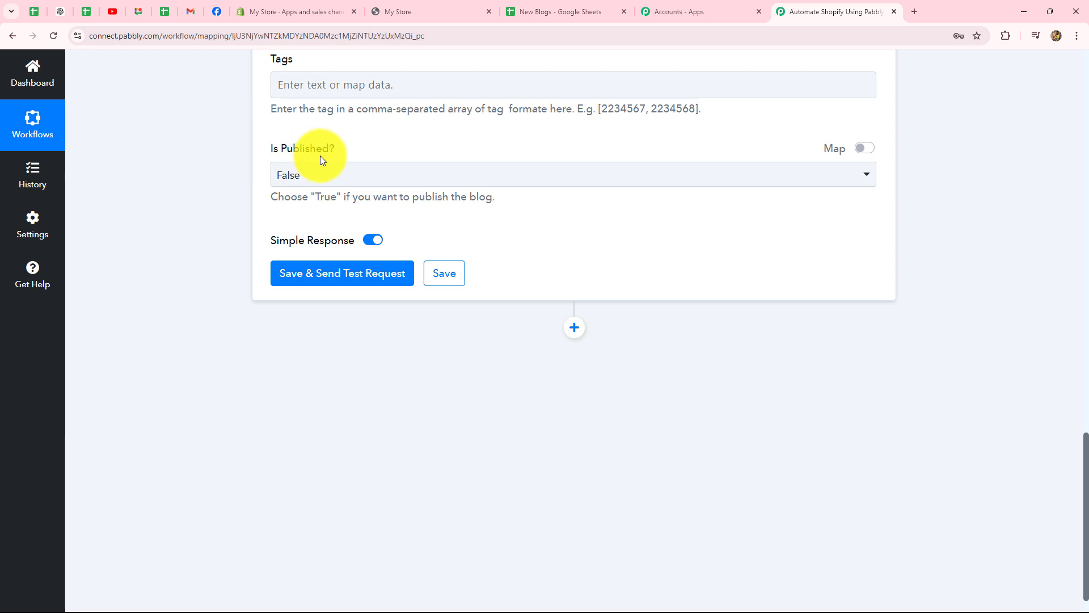
{"action": "left_click", "coordinate": [317, 176]}
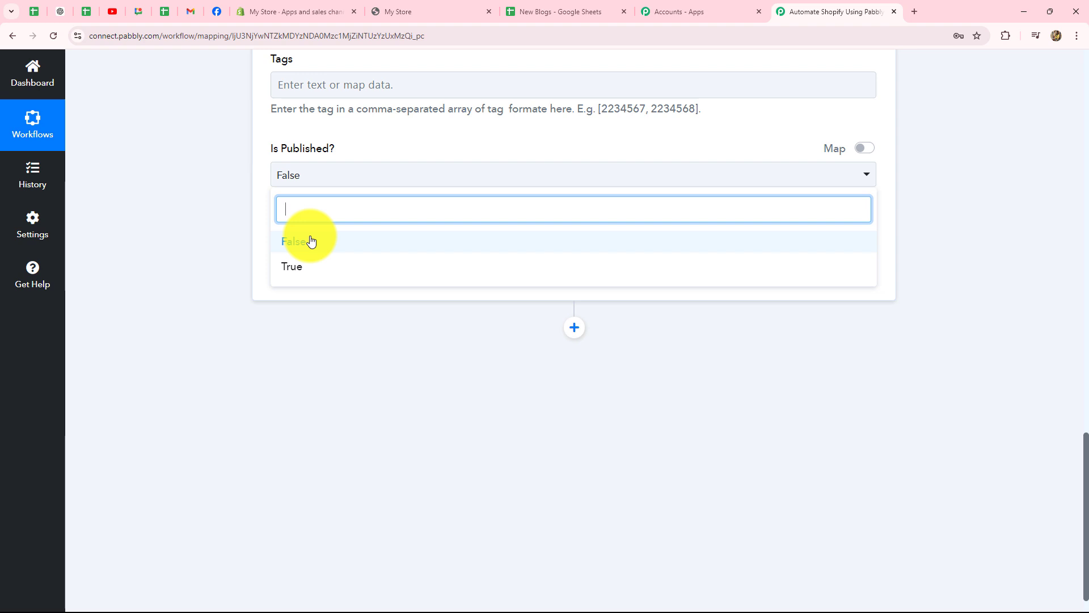
{"action": "left_click", "coordinate": [222, 228]}
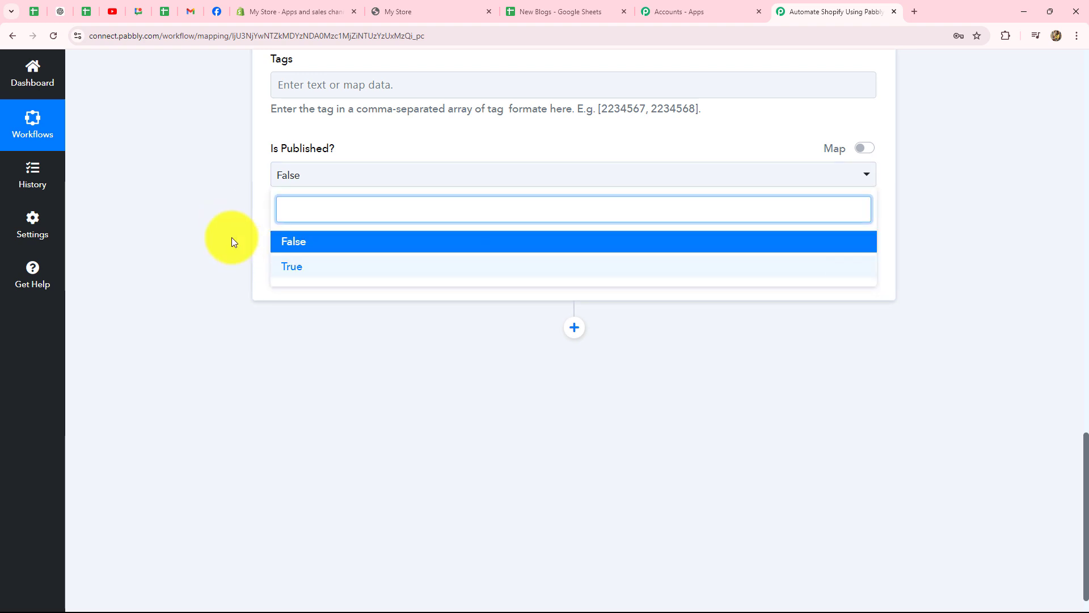
{"action": "left_click", "coordinate": [231, 241]}
Save the step, send a test request, and check the returned article id
{"action": "left_click", "coordinate": [357, 275]}
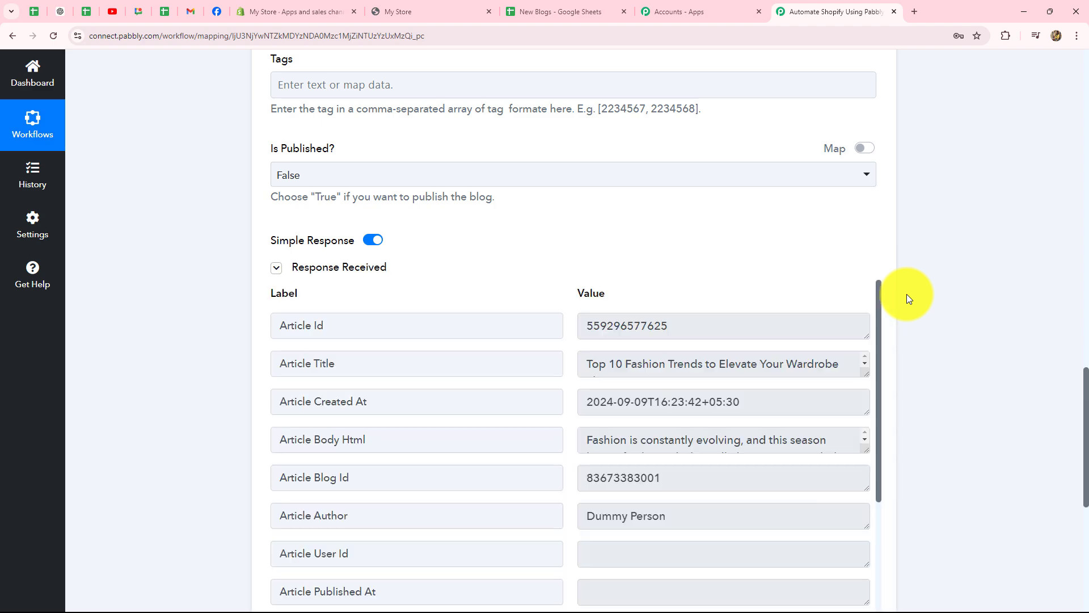
{"action": "scroll", "coordinate": [978, 393], "scroll_direction": "down", "scroll_amount": 4}
{"action": "scroll", "coordinate": [685, 349], "scroll_direction": "down", "scroll_amount": 2}
{"action": "scroll", "coordinate": [685, 349], "scroll_direction": "up", "scroll_amount": 2}
{"action": "scroll", "coordinate": [966, 355], "scroll_direction": "up", "scroll_amount": 4}
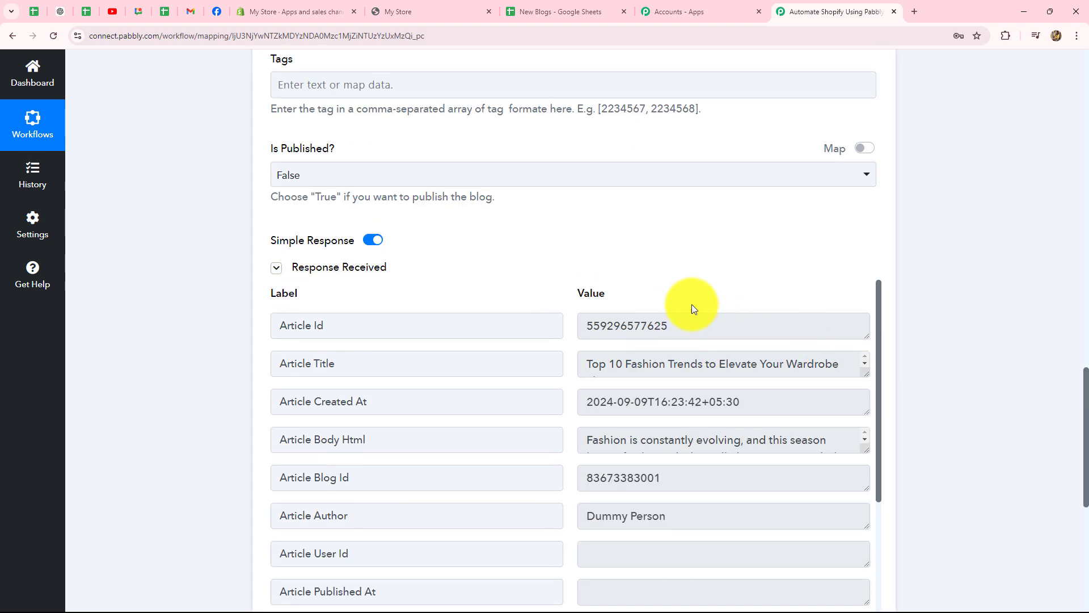
{"action": "left_click_drag", "start_coordinate": [689, 326], "coordinate": [535, 328]}
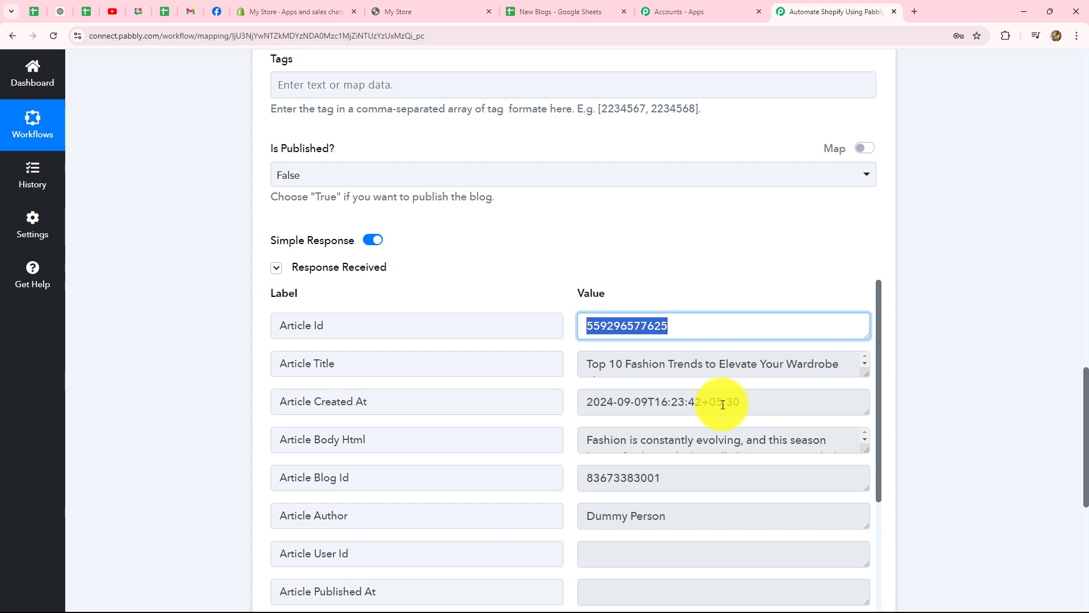
{"action": "left_click", "coordinate": [278, 7]}
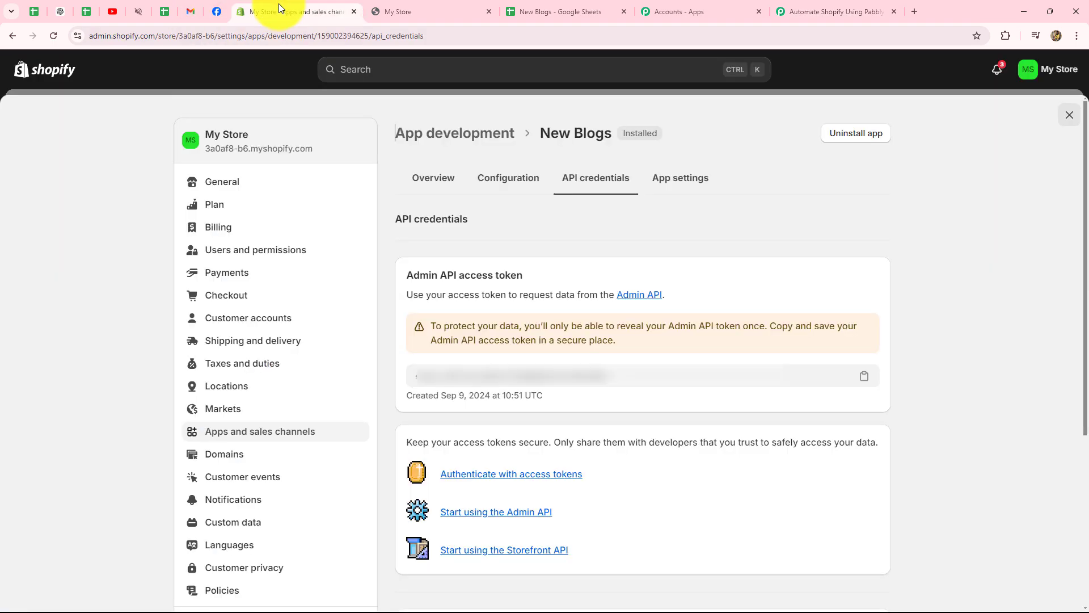
Open the new 'Top 10 Fashion Trends' post from Shopify's Blog posts, then return to Pabbly
{"action": "left_click", "coordinate": [5, 44]}
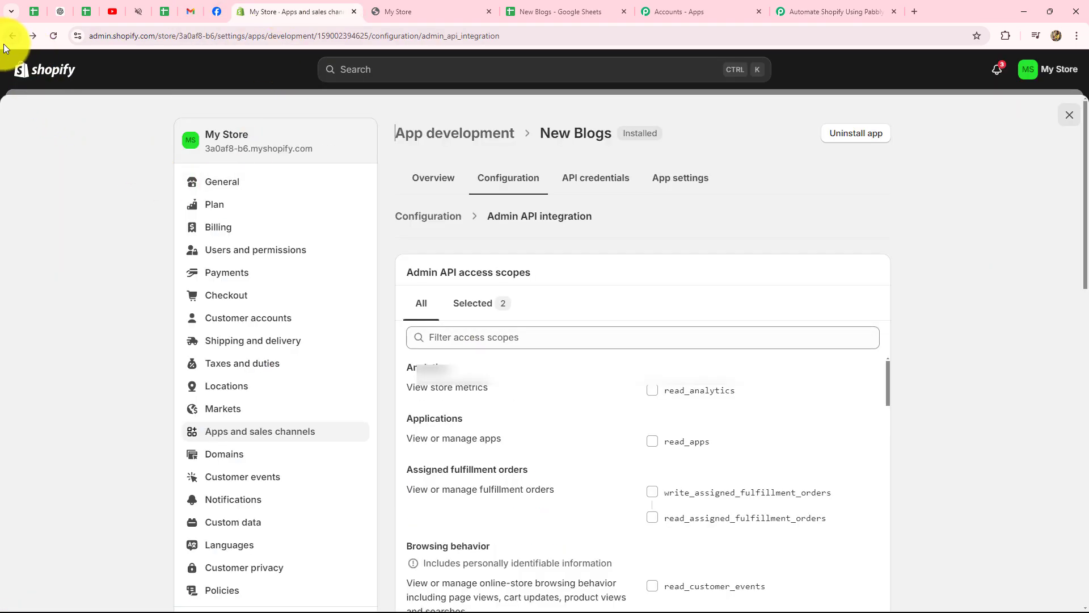
{"action": "left_click", "coordinate": [4, 44]}
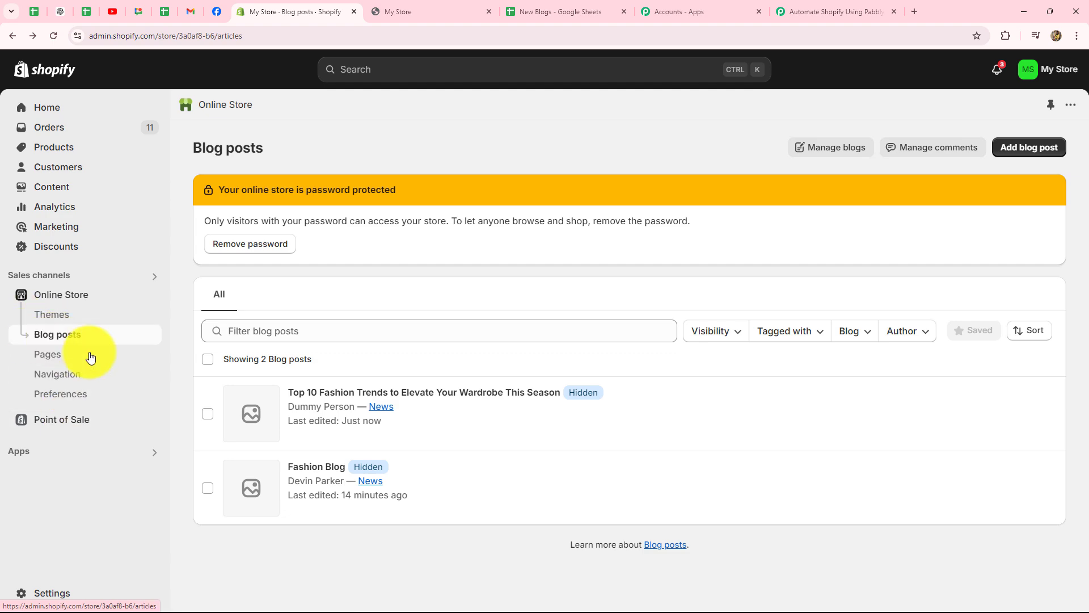
{"action": "left_click", "coordinate": [479, 391]}
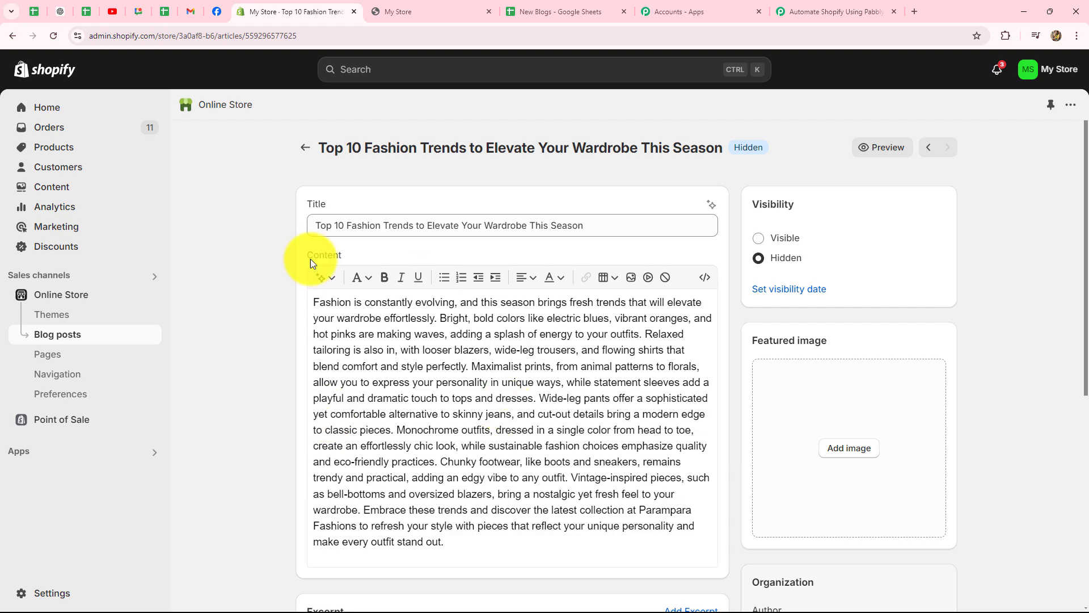
{"action": "scroll", "coordinate": [391, 363], "scroll_direction": "down", "scroll_amount": 6}
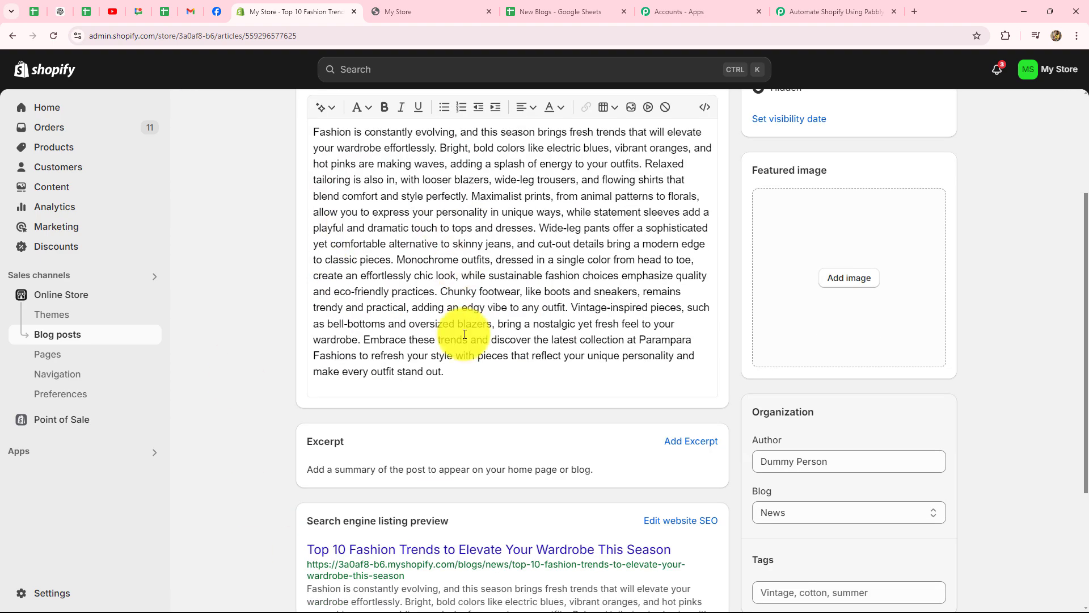
{"action": "scroll", "coordinate": [447, 420], "scroll_direction": "up", "scroll_amount": 6}
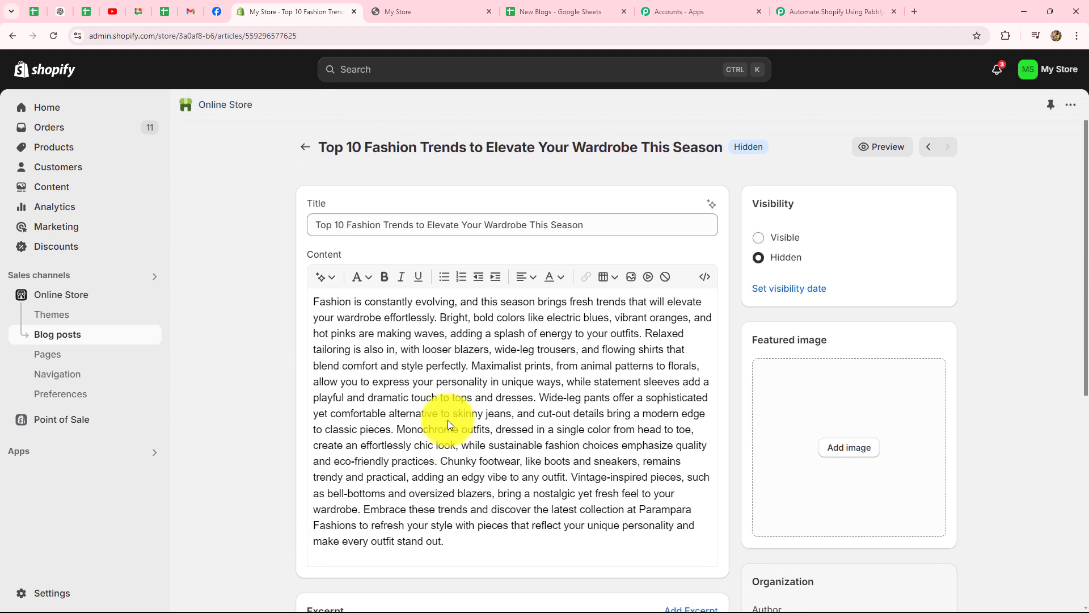
{"action": "left_click", "coordinate": [828, 12]}
{"action": "scroll", "coordinate": [945, 291], "scroll_direction": "up", "scroll_amount": 15}
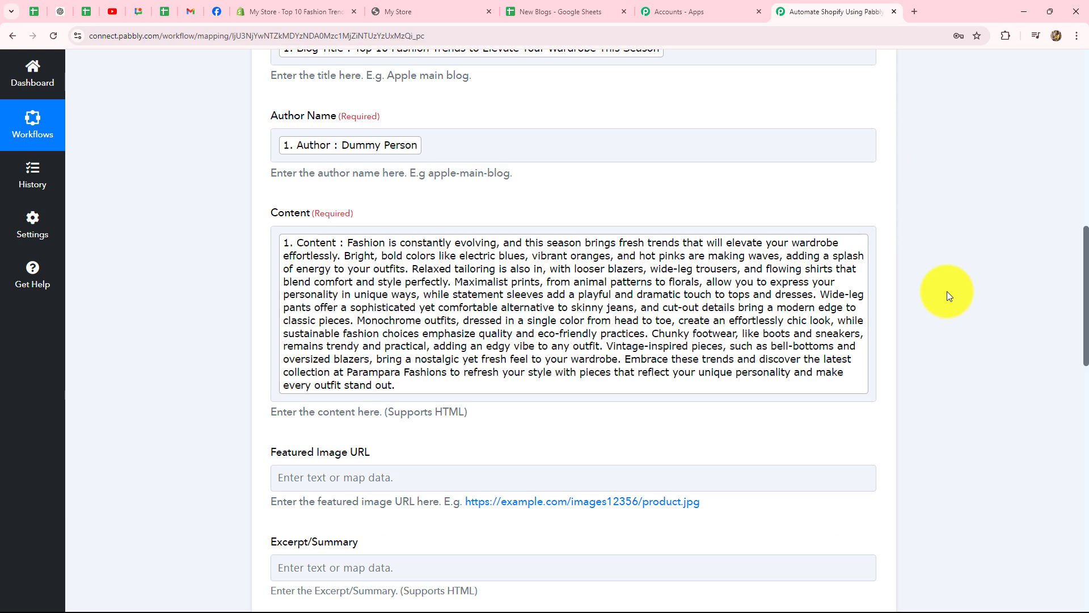
Collapse the Shopify Create Blog Entry action card at the top of the workflow
{"action": "scroll", "coordinate": [947, 295], "scroll_direction": "up", "scroll_amount": 2}
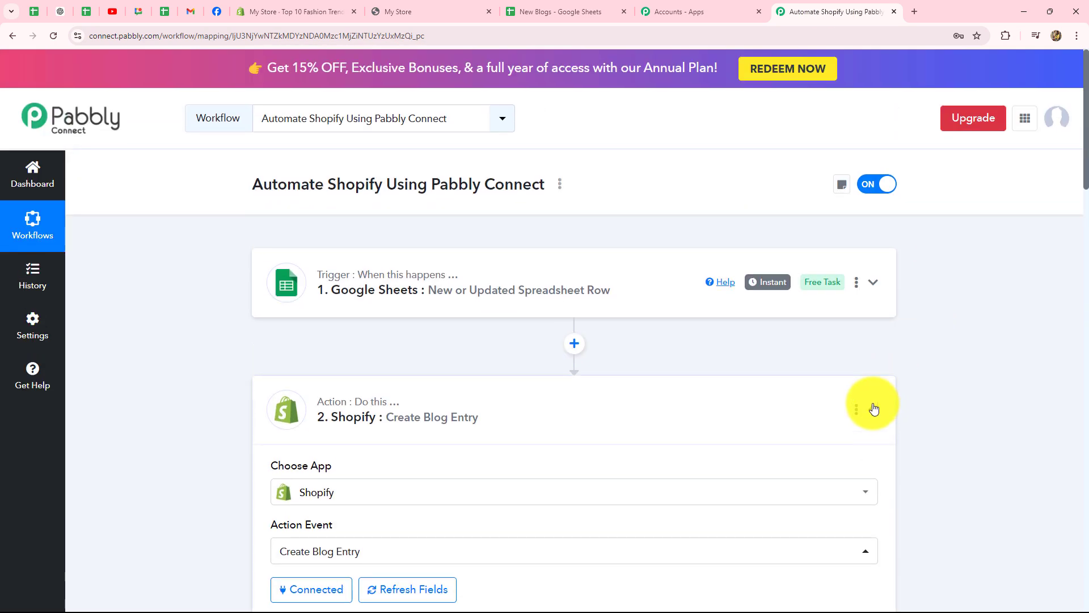
{"action": "left_click", "coordinate": [874, 408]}
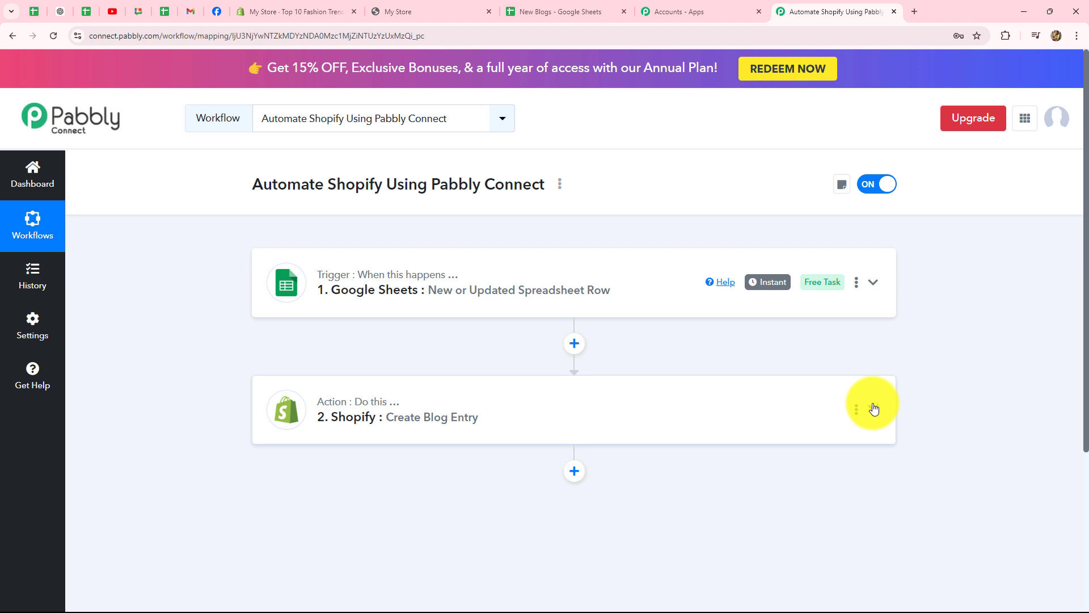